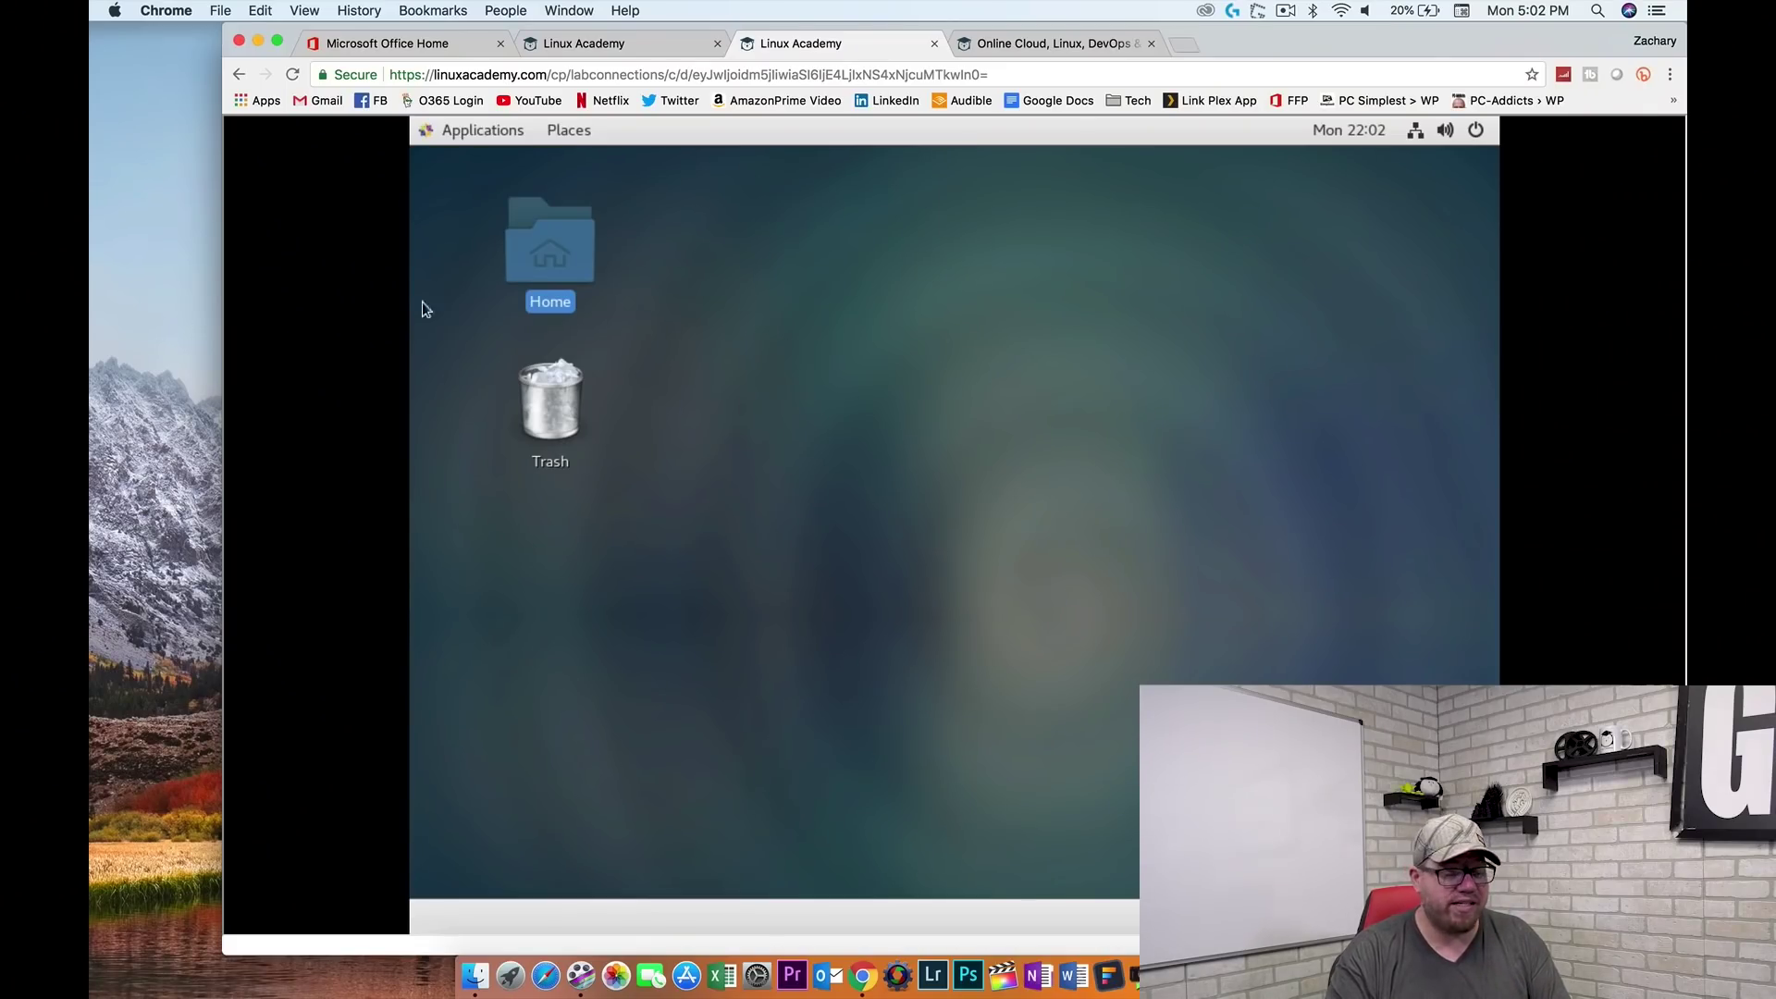
# Open the Home folder on the Linux desktop, and view the Mac's Desktop folder in Finder for comparison
pyautogui.doubleClick(553, 232)
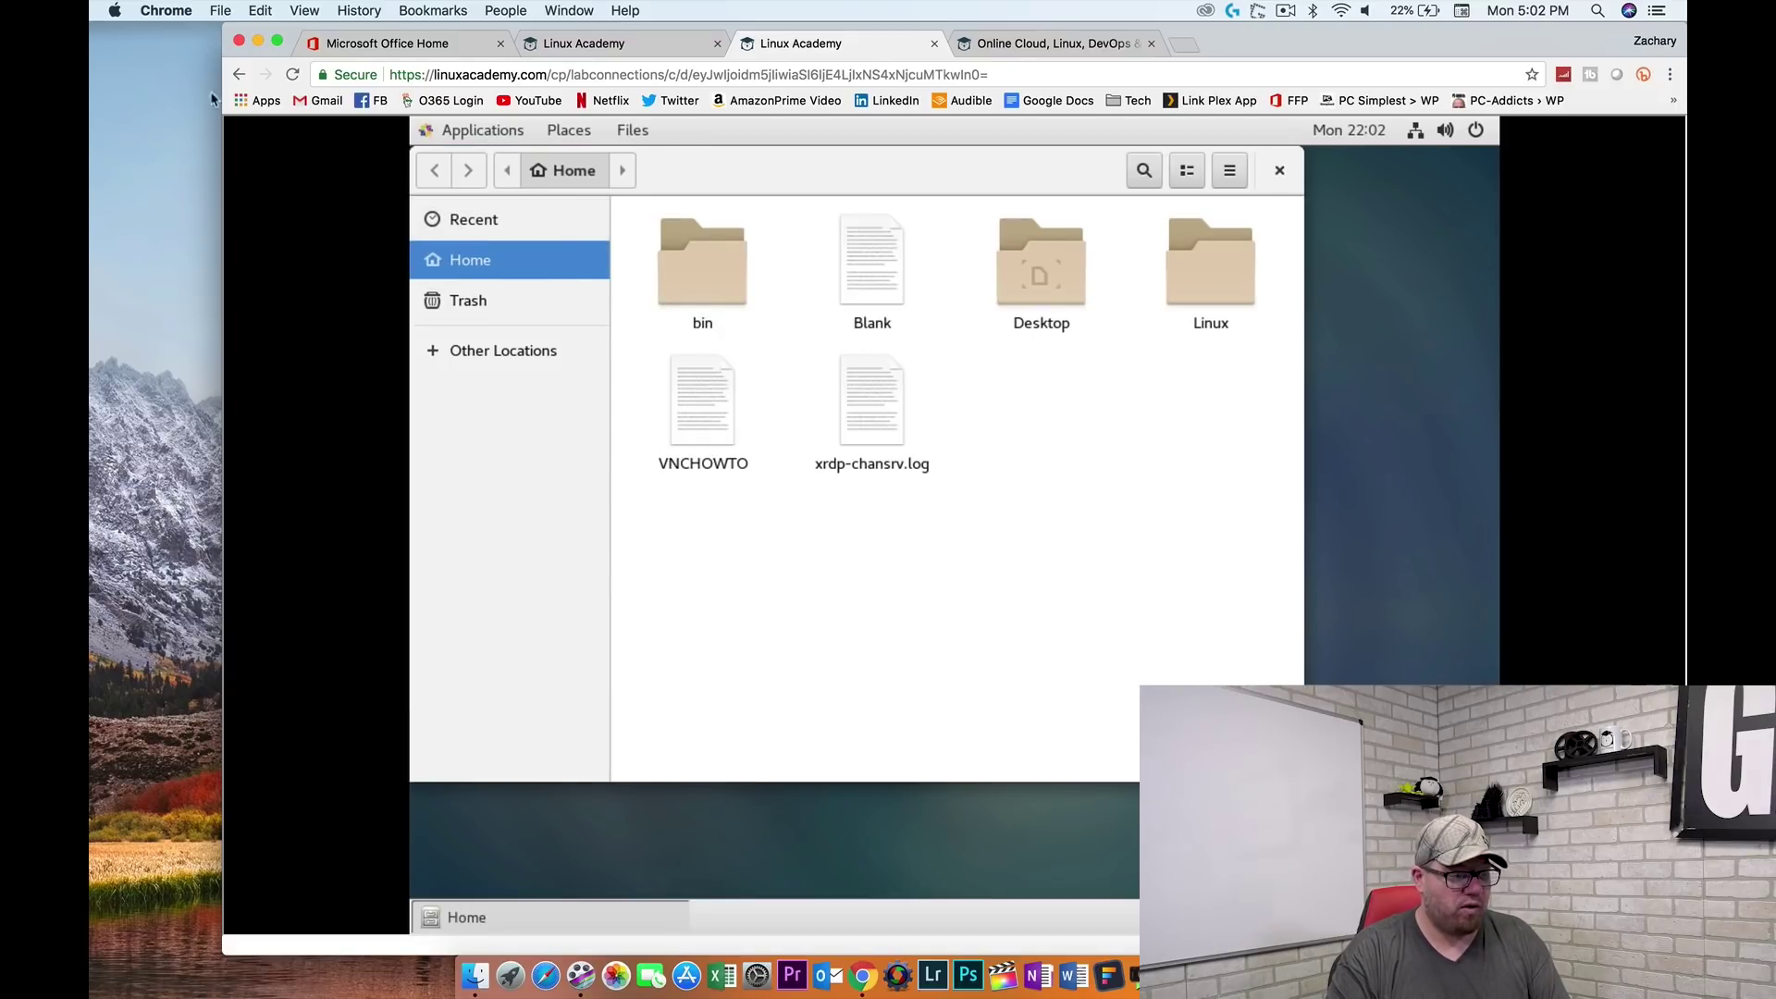
pyautogui.click(213, 97)
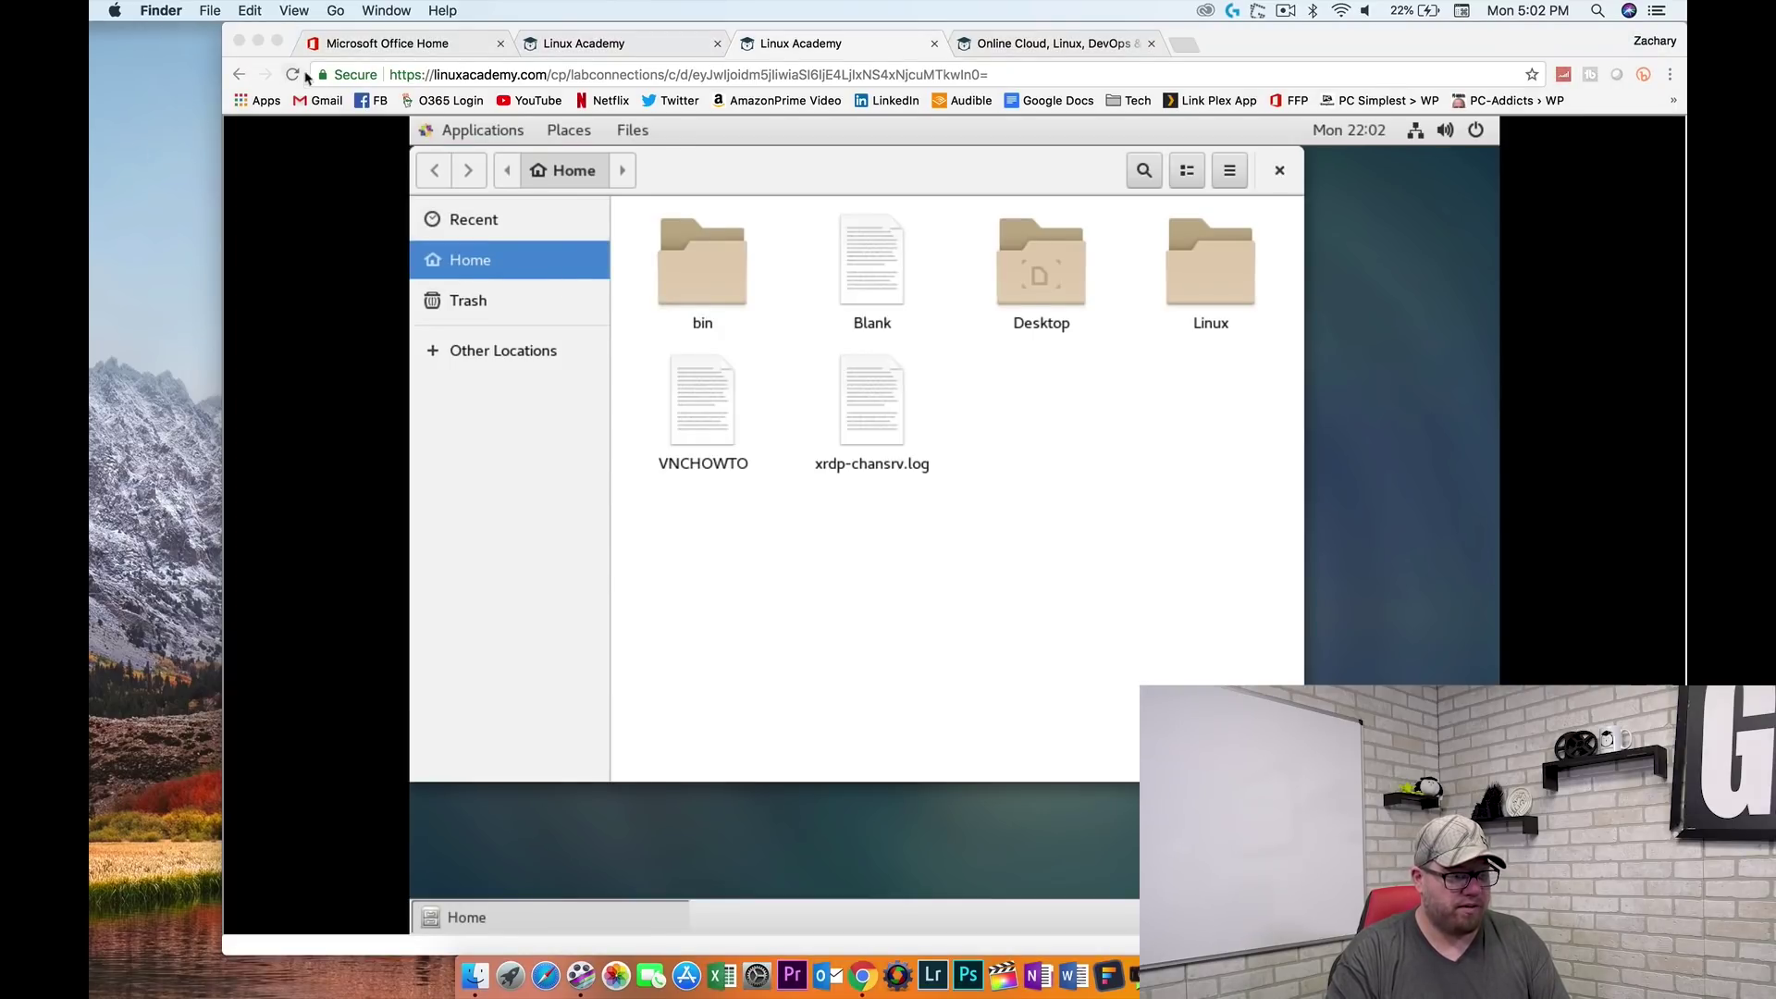
pyautogui.click(335, 18)
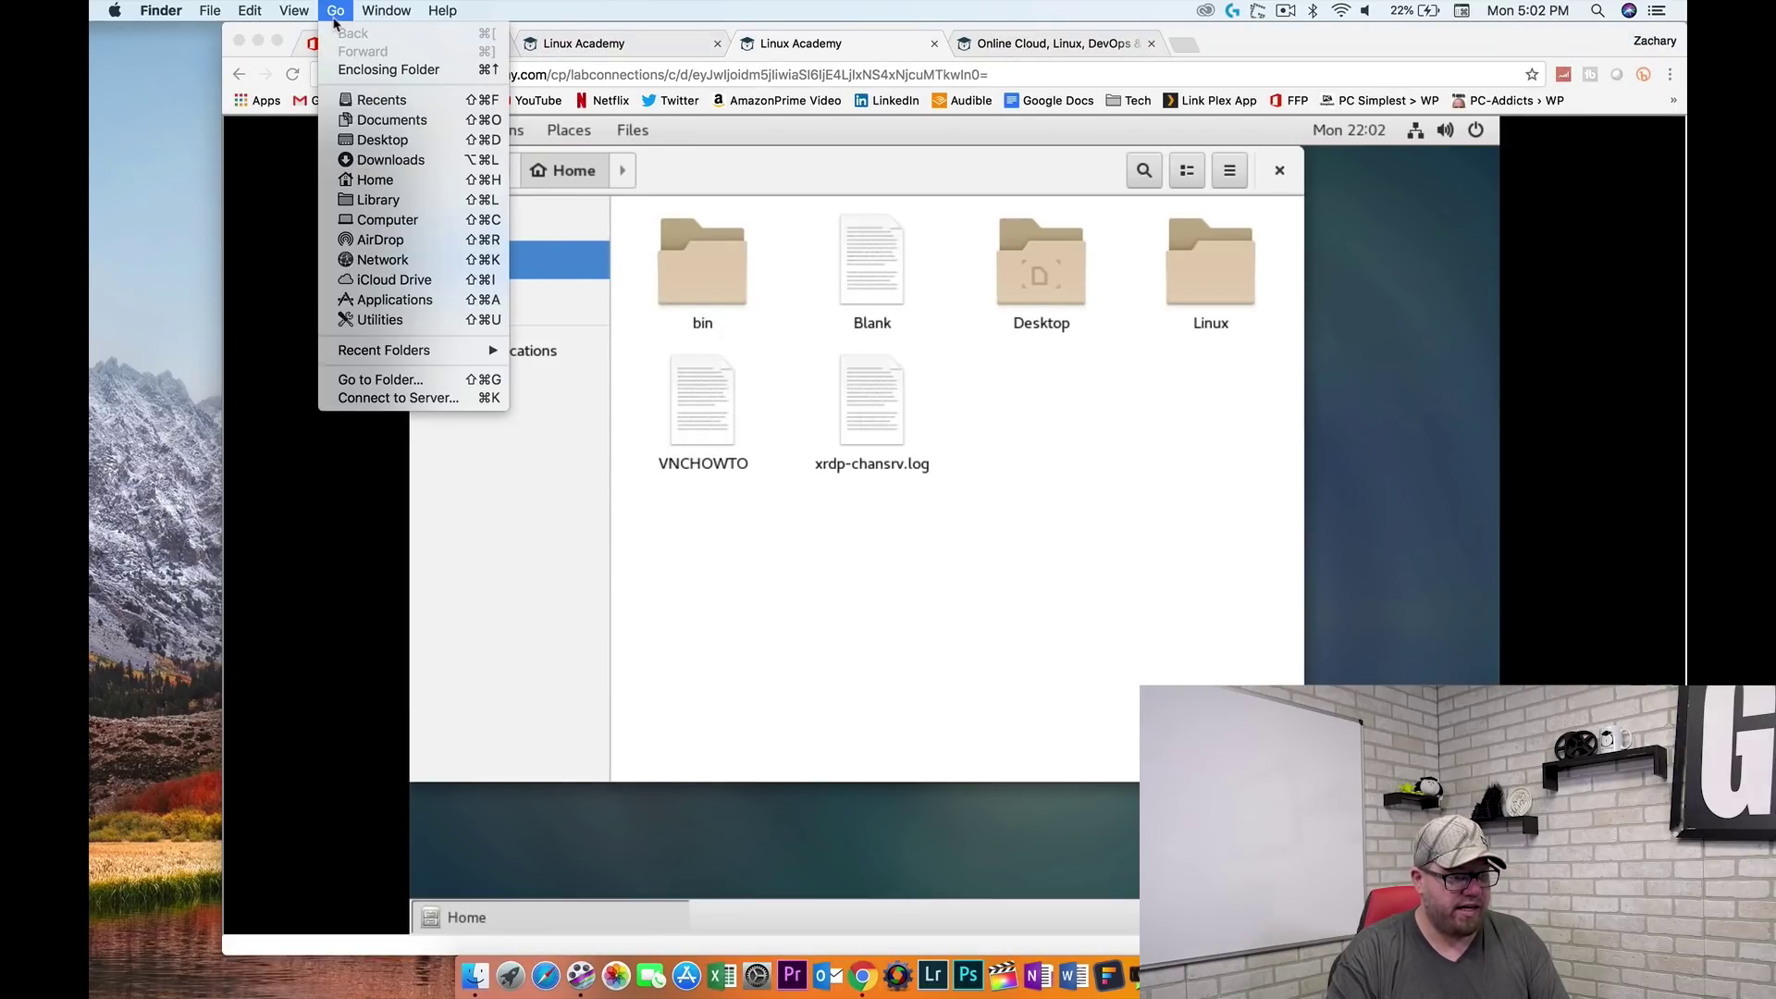
pyautogui.click(416, 222)
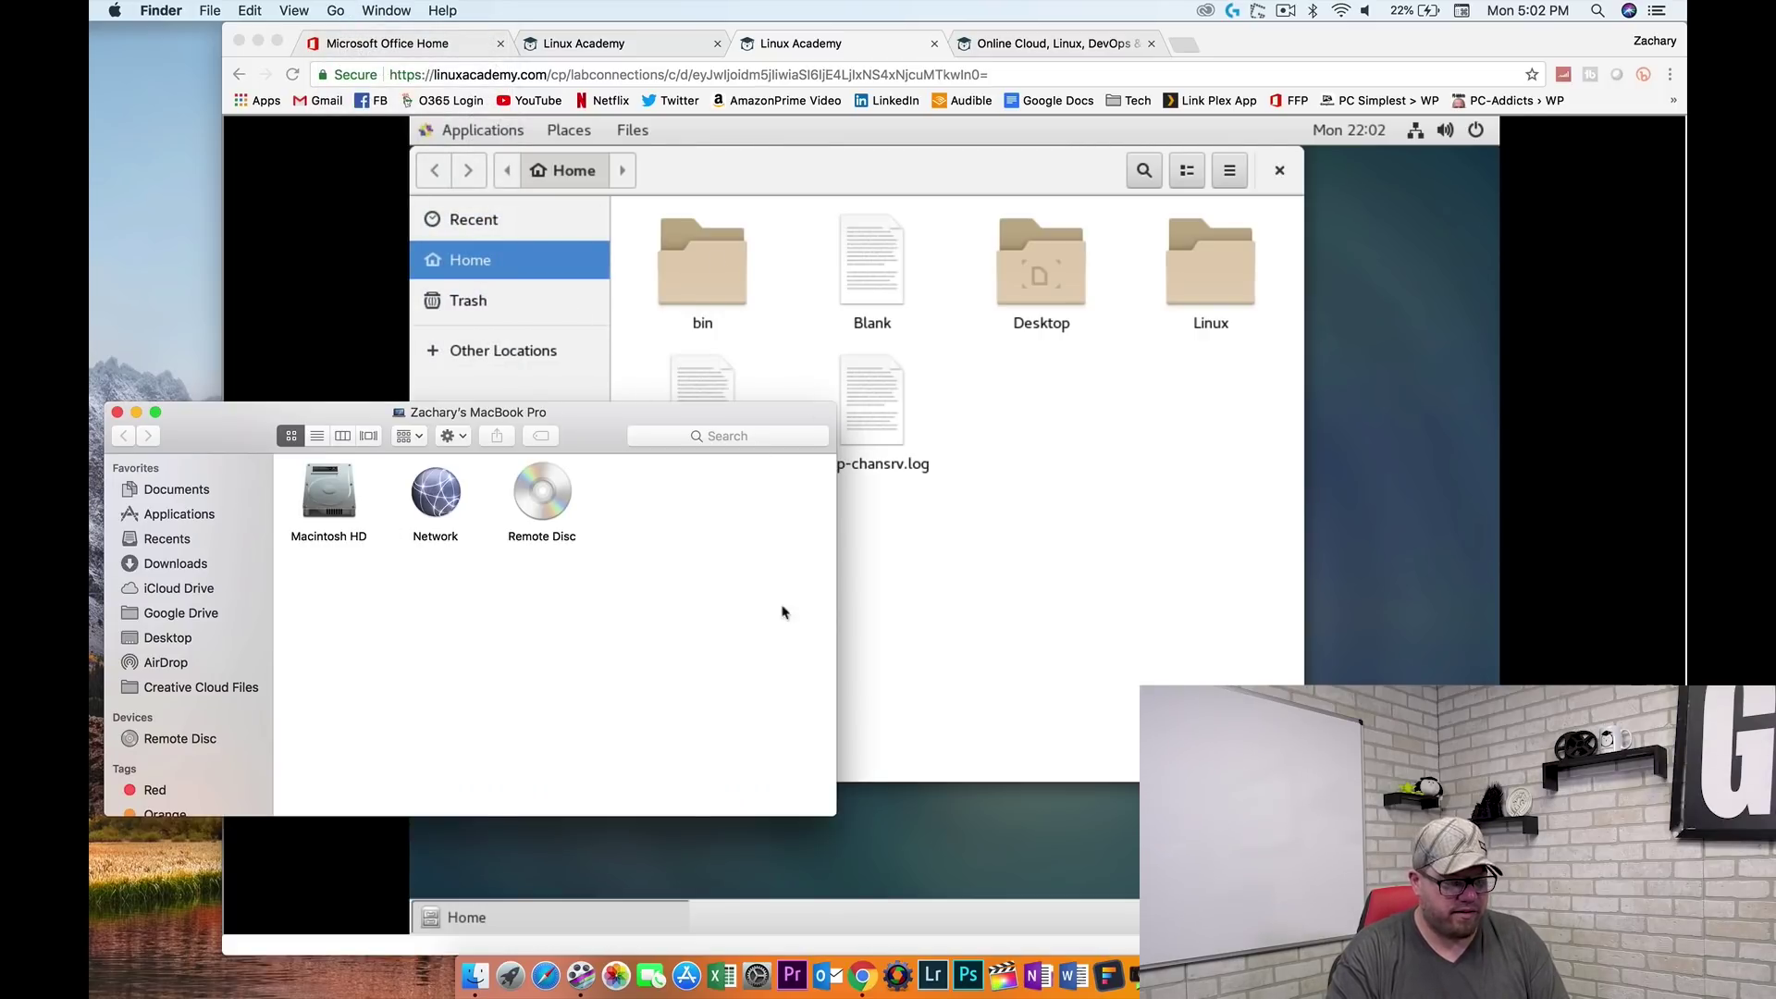
pyautogui.click(141, 639)
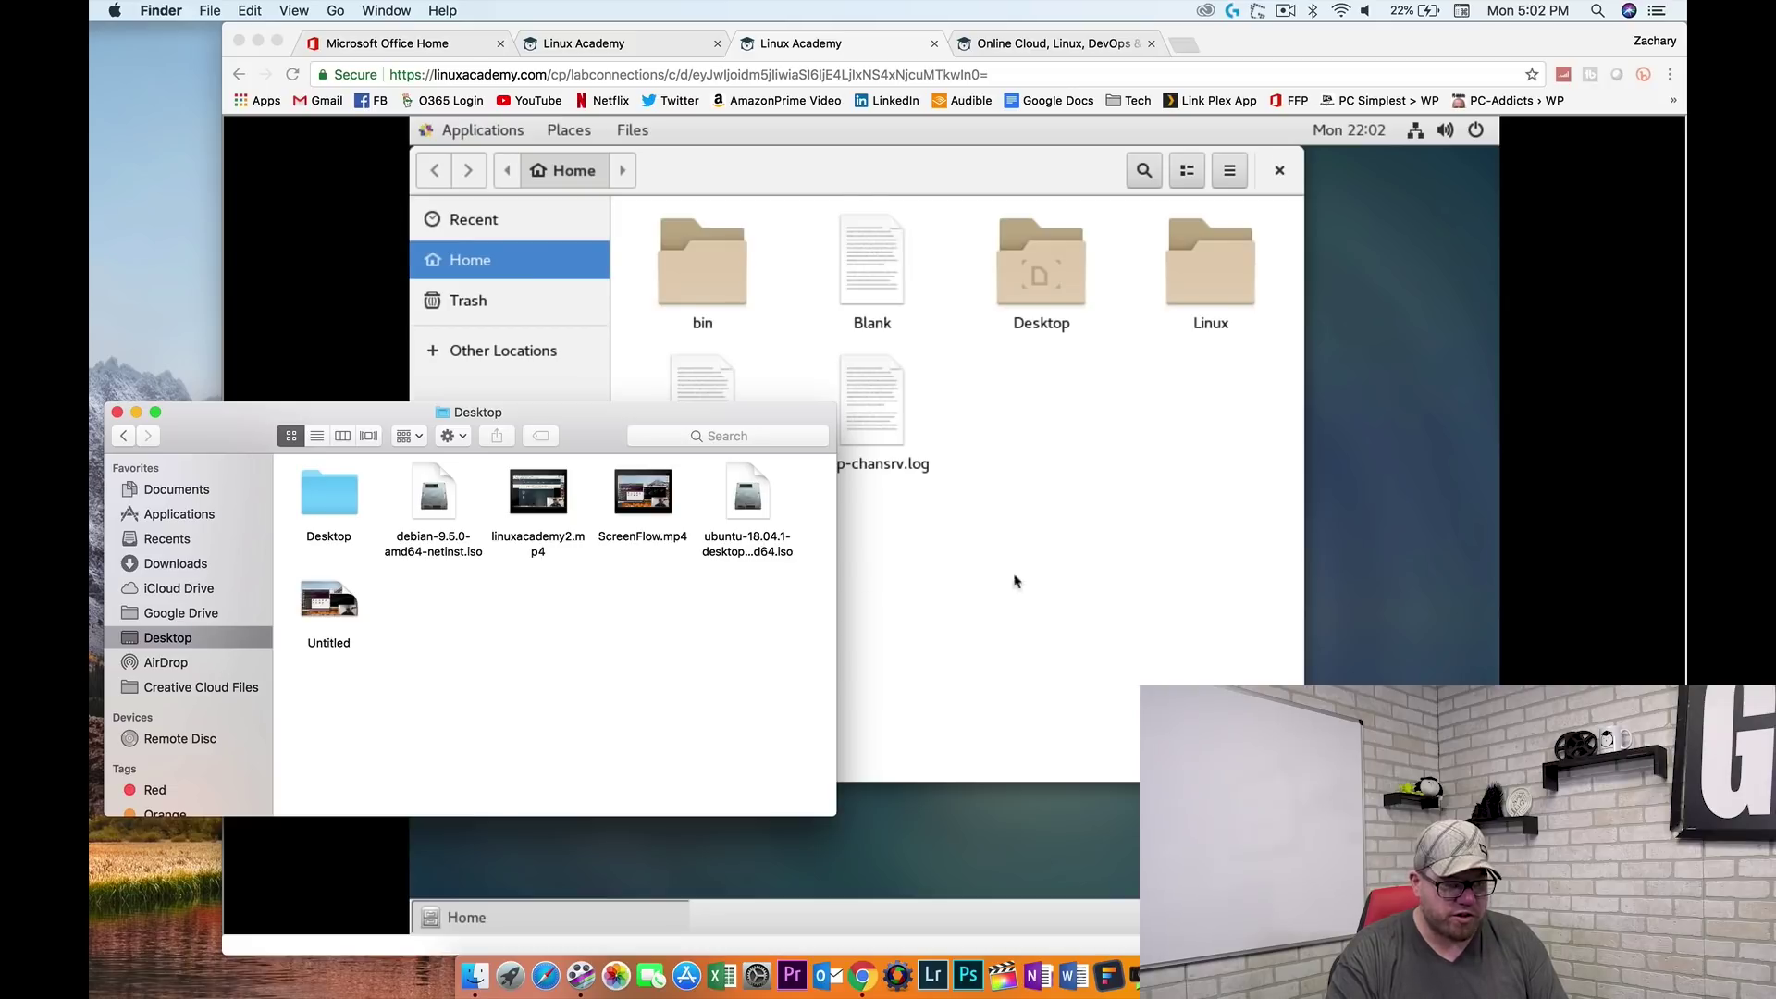
pyautogui.click(1118, 575)
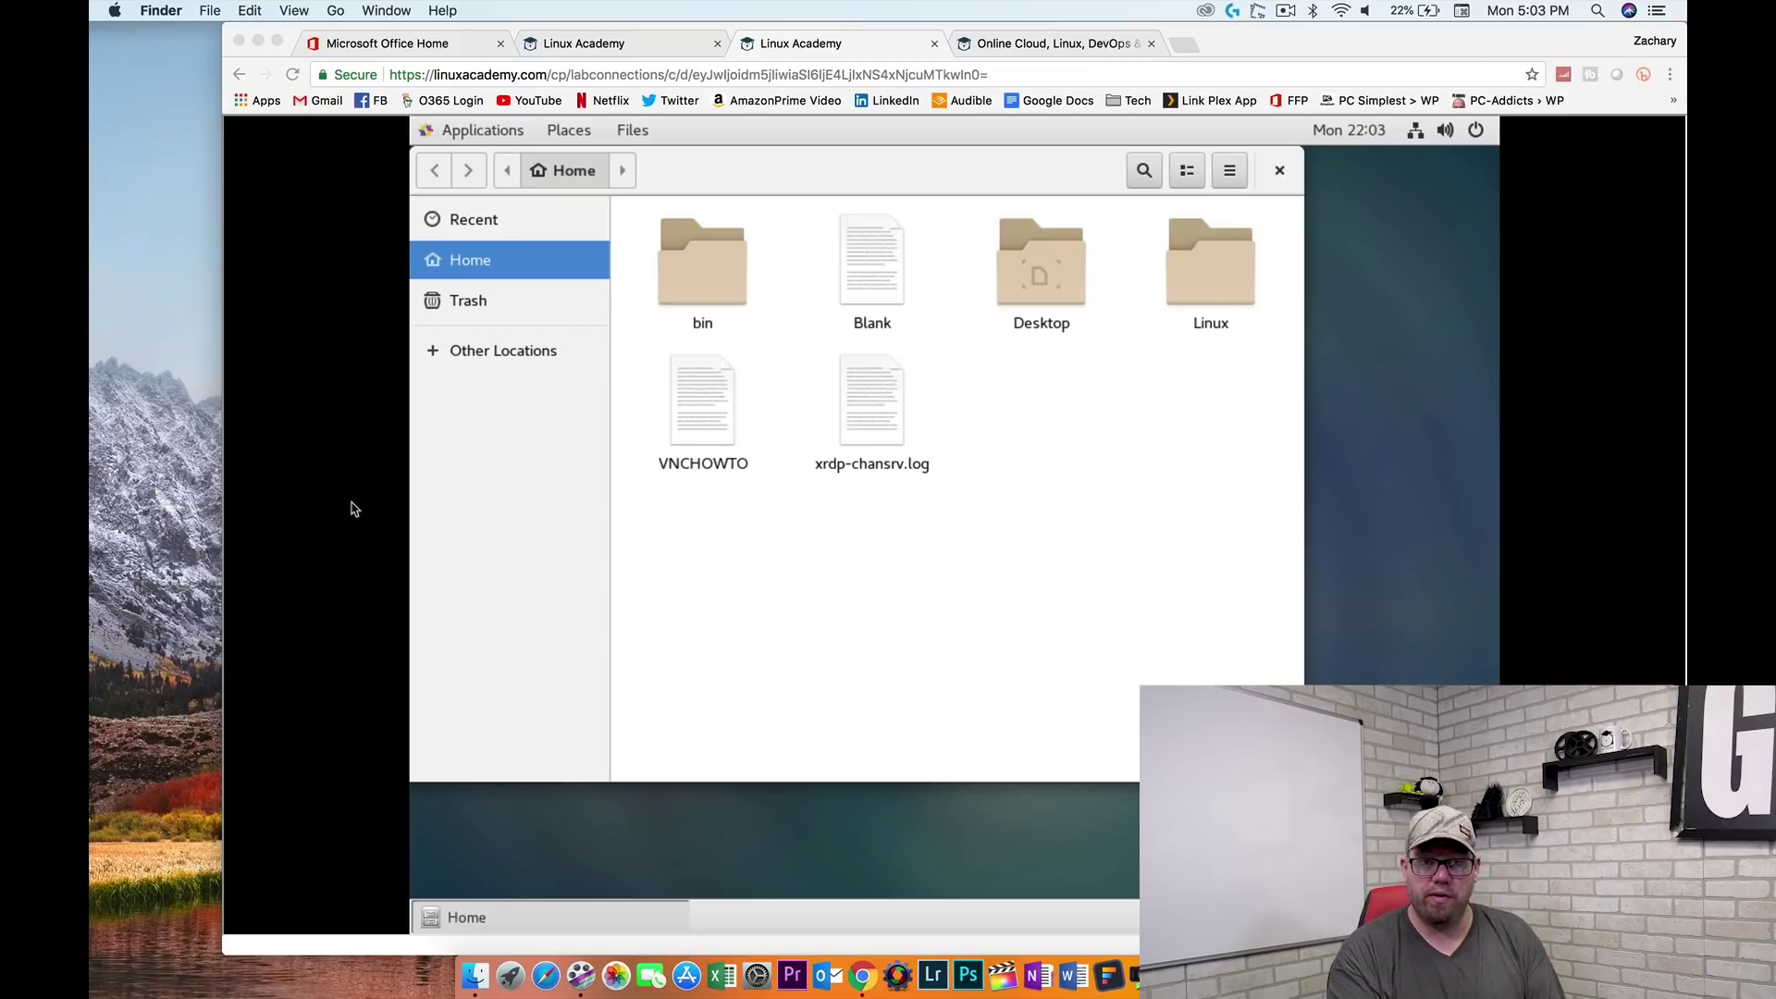
pyautogui.click(352, 508)
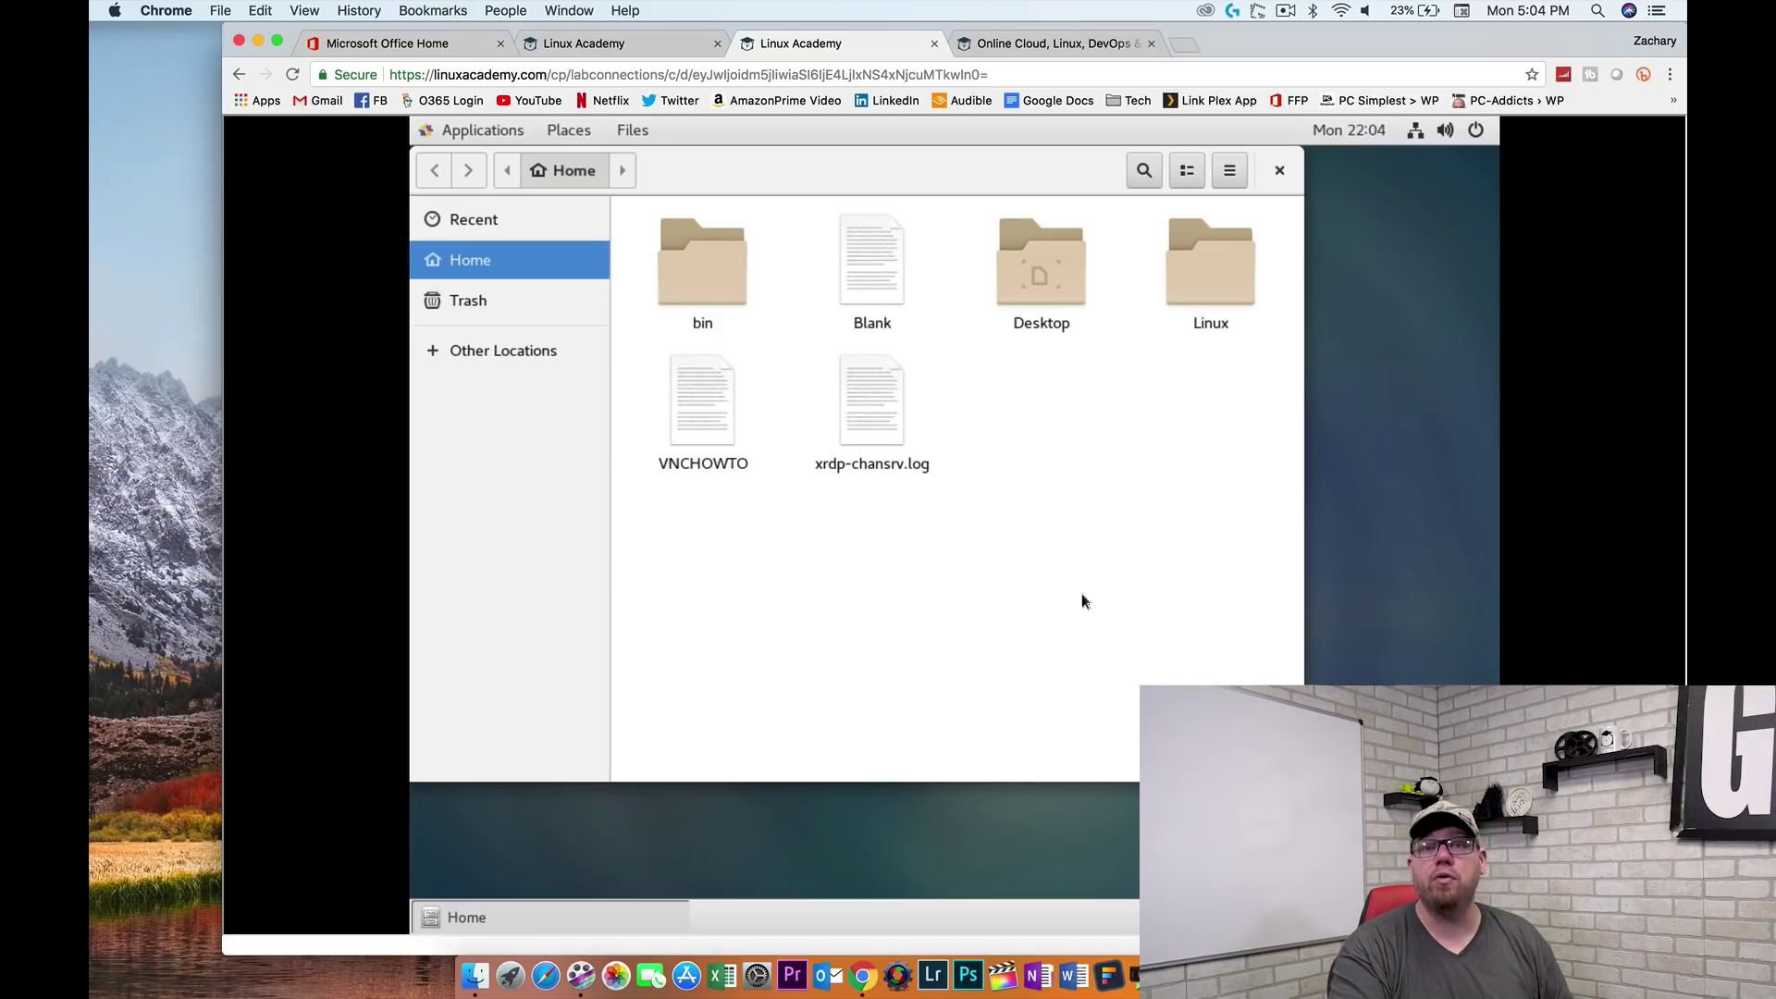
# Open a terminal on the Linux desktop and move its window below the Home folder's contents so both are visible
pyautogui.click(445, 131)
pyautogui.click(707, 246)
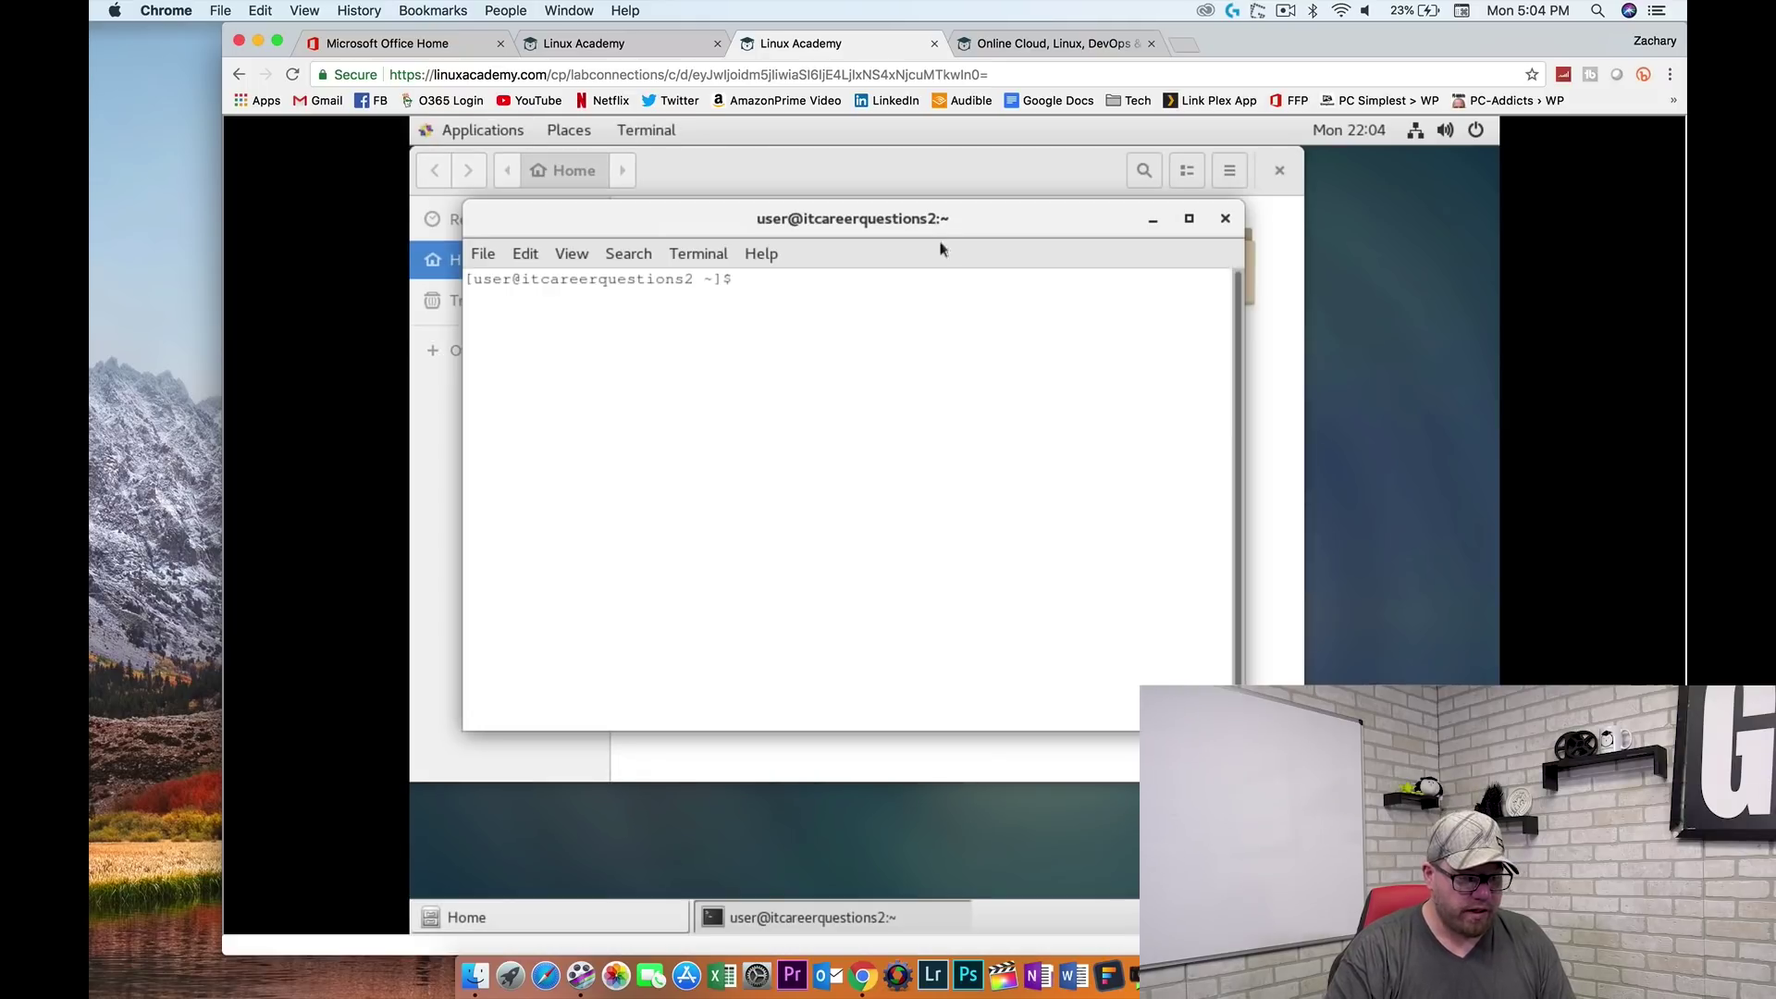
pyautogui.moveTo(968, 225); pyautogui.dragTo(1260, 594)
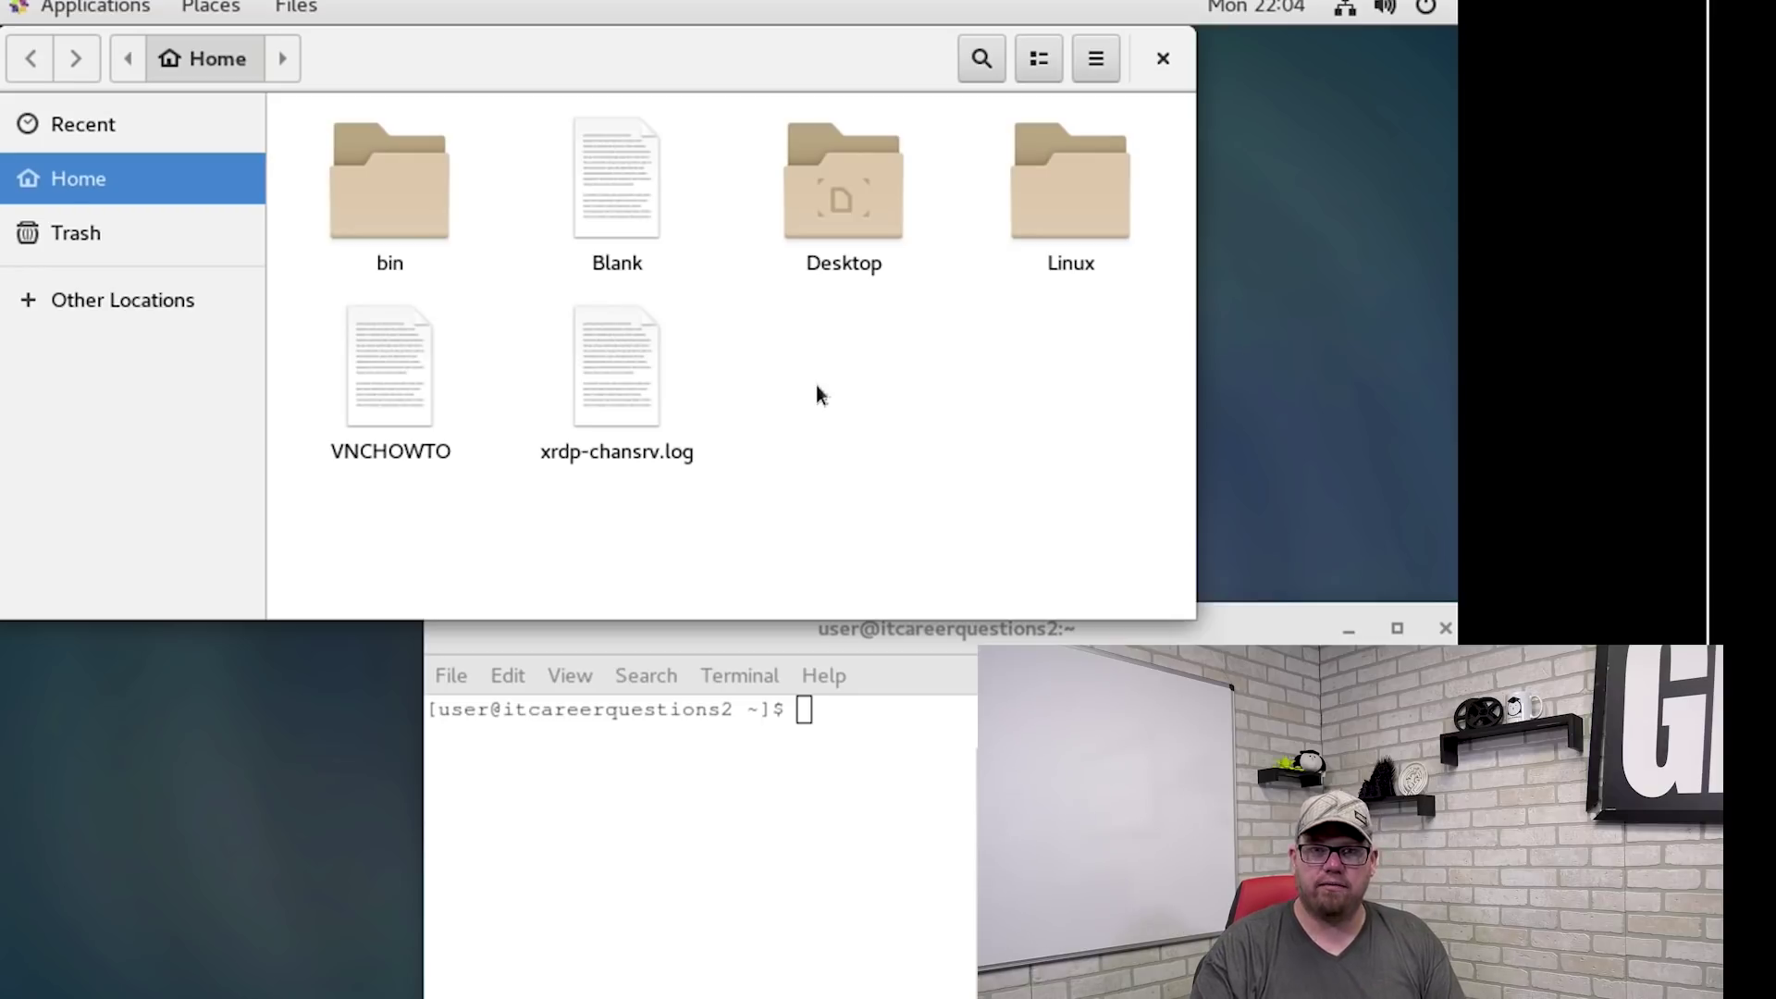
# List the home directory's contents in the terminal with ls, and check the current directory with $PWD
pyautogui.click(932, 788)
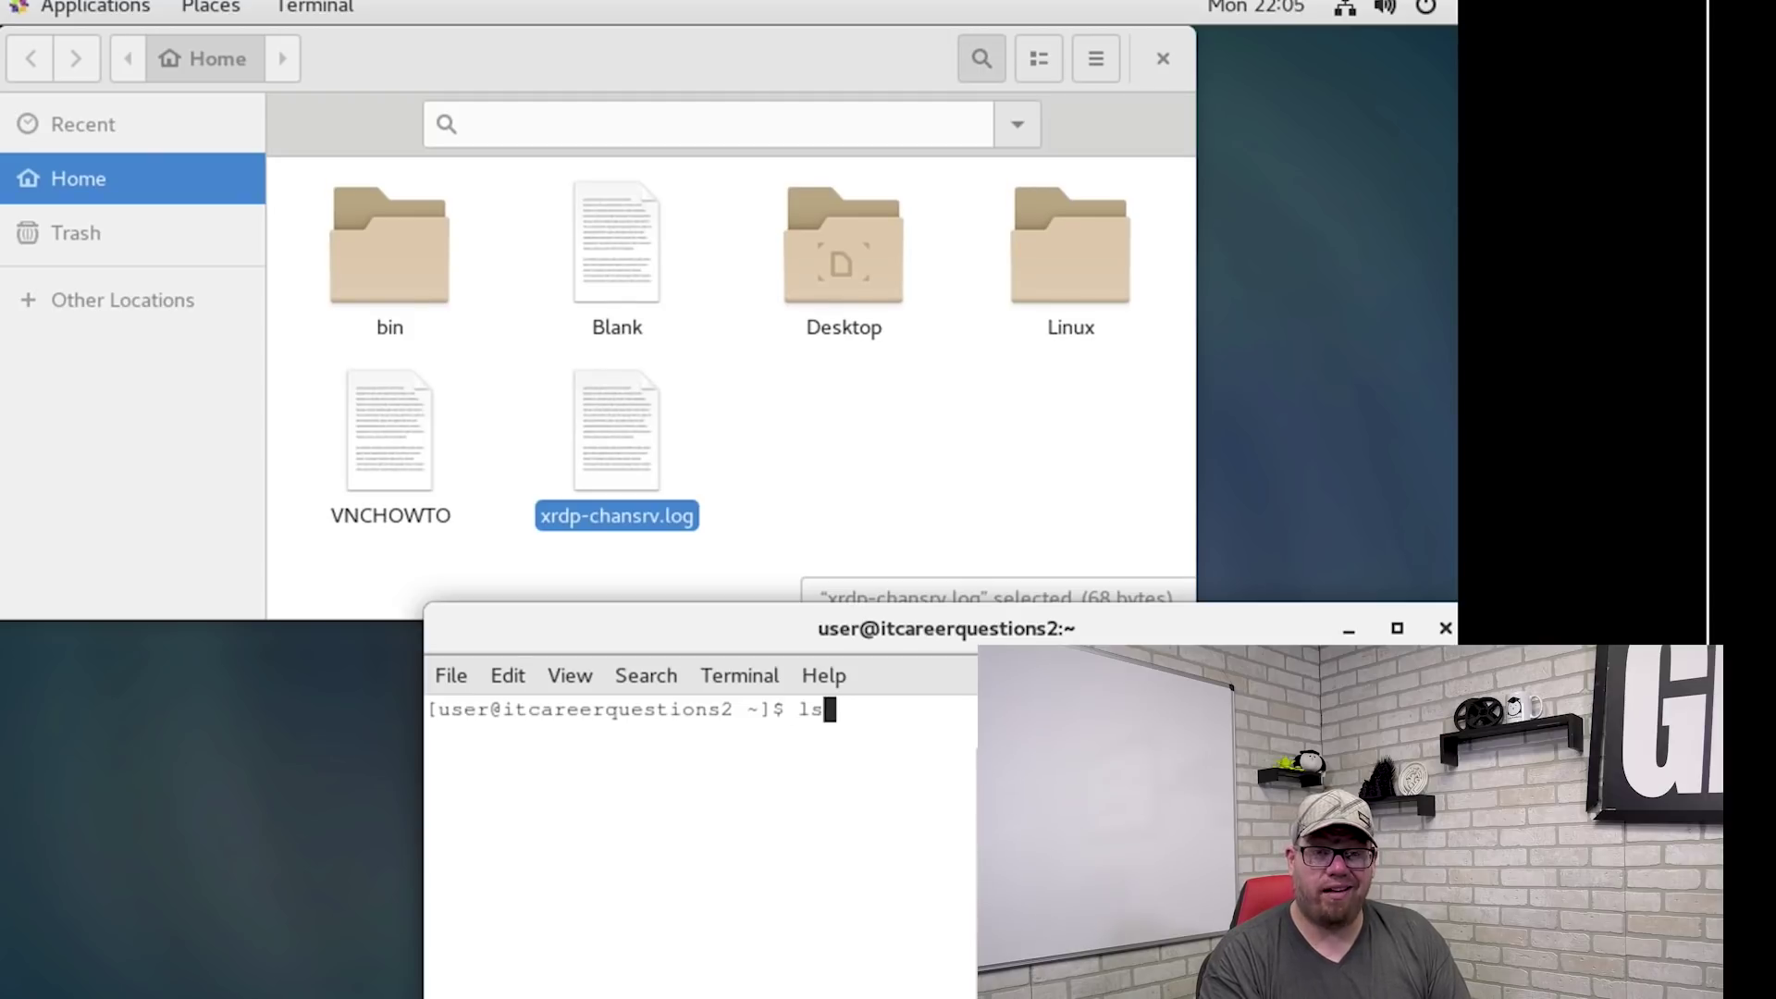
pyautogui.press('Return')
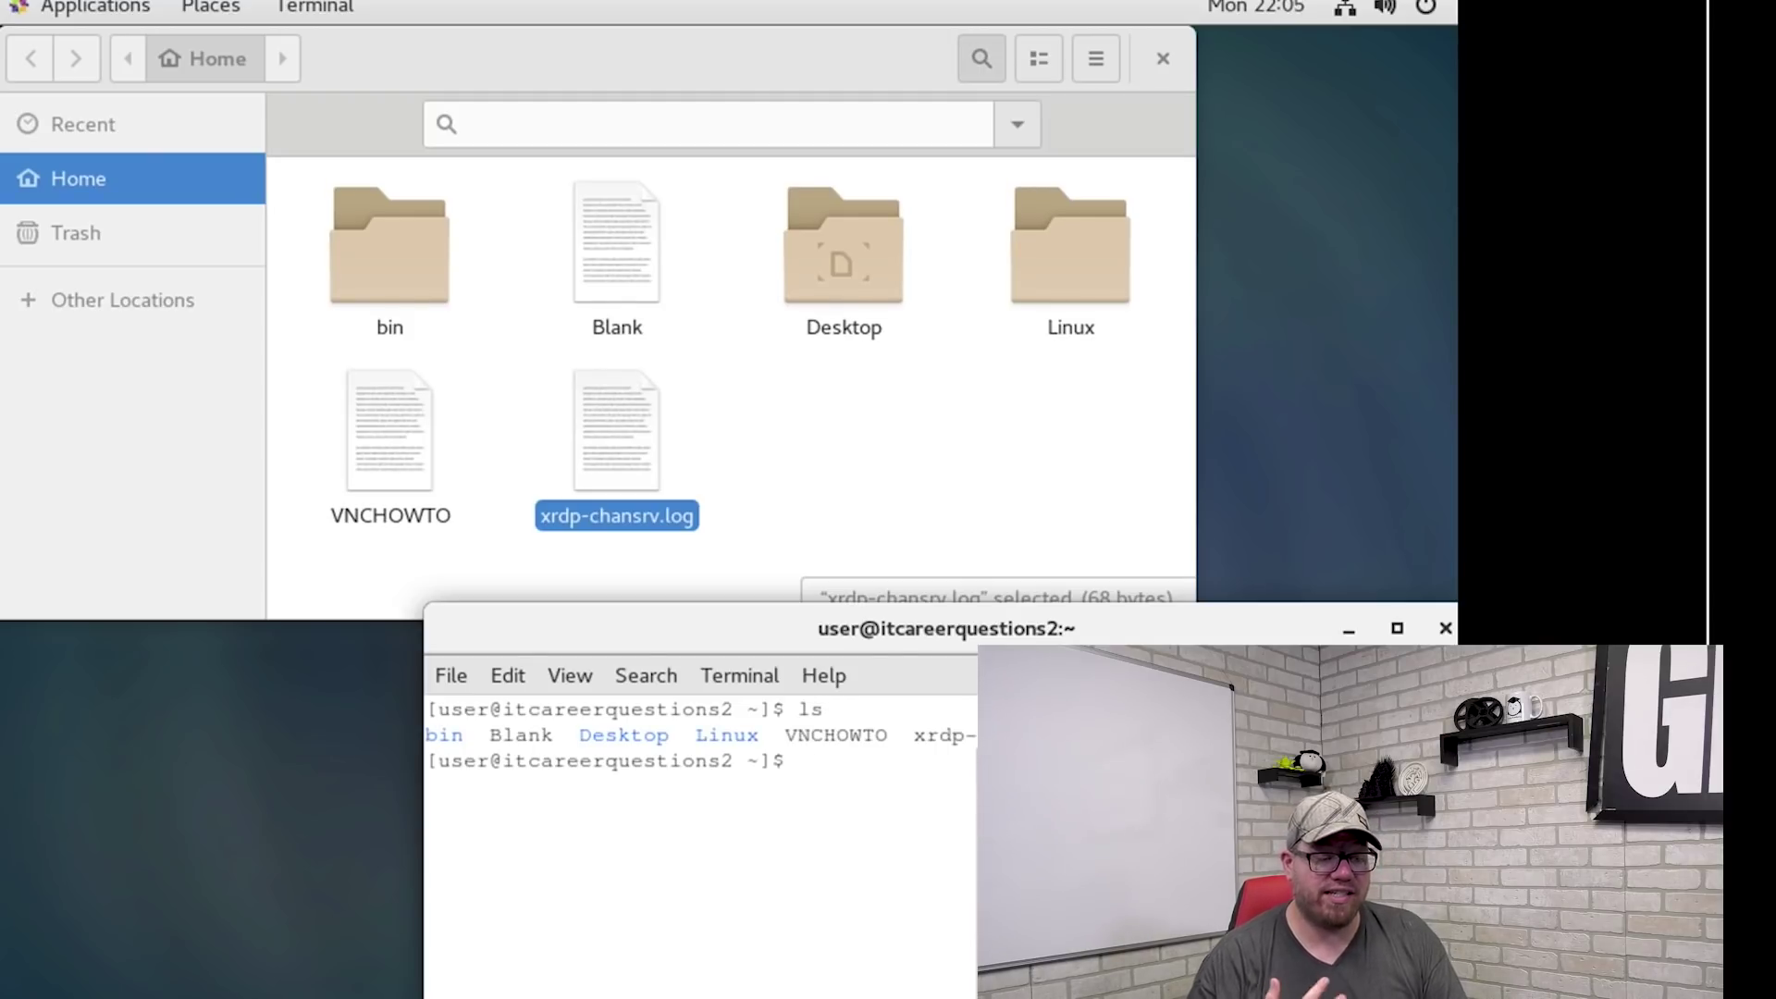
pyautogui.press('BackSpace')
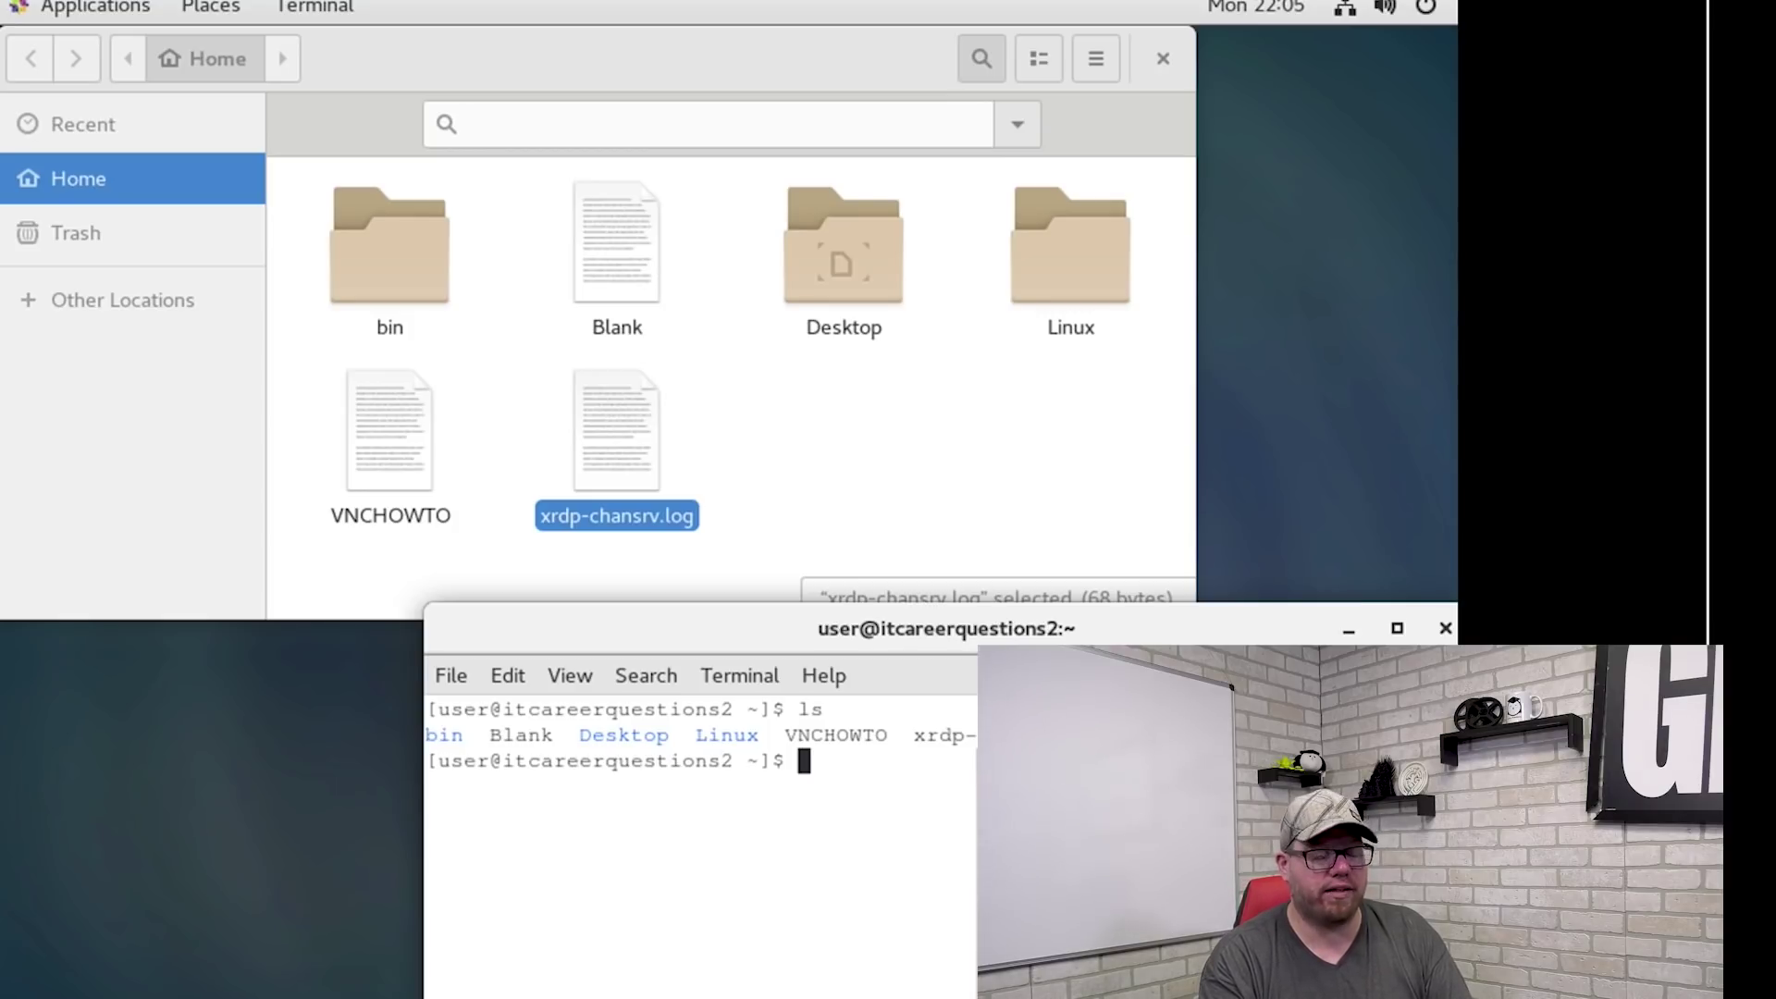
pyautogui.write('$PWD')
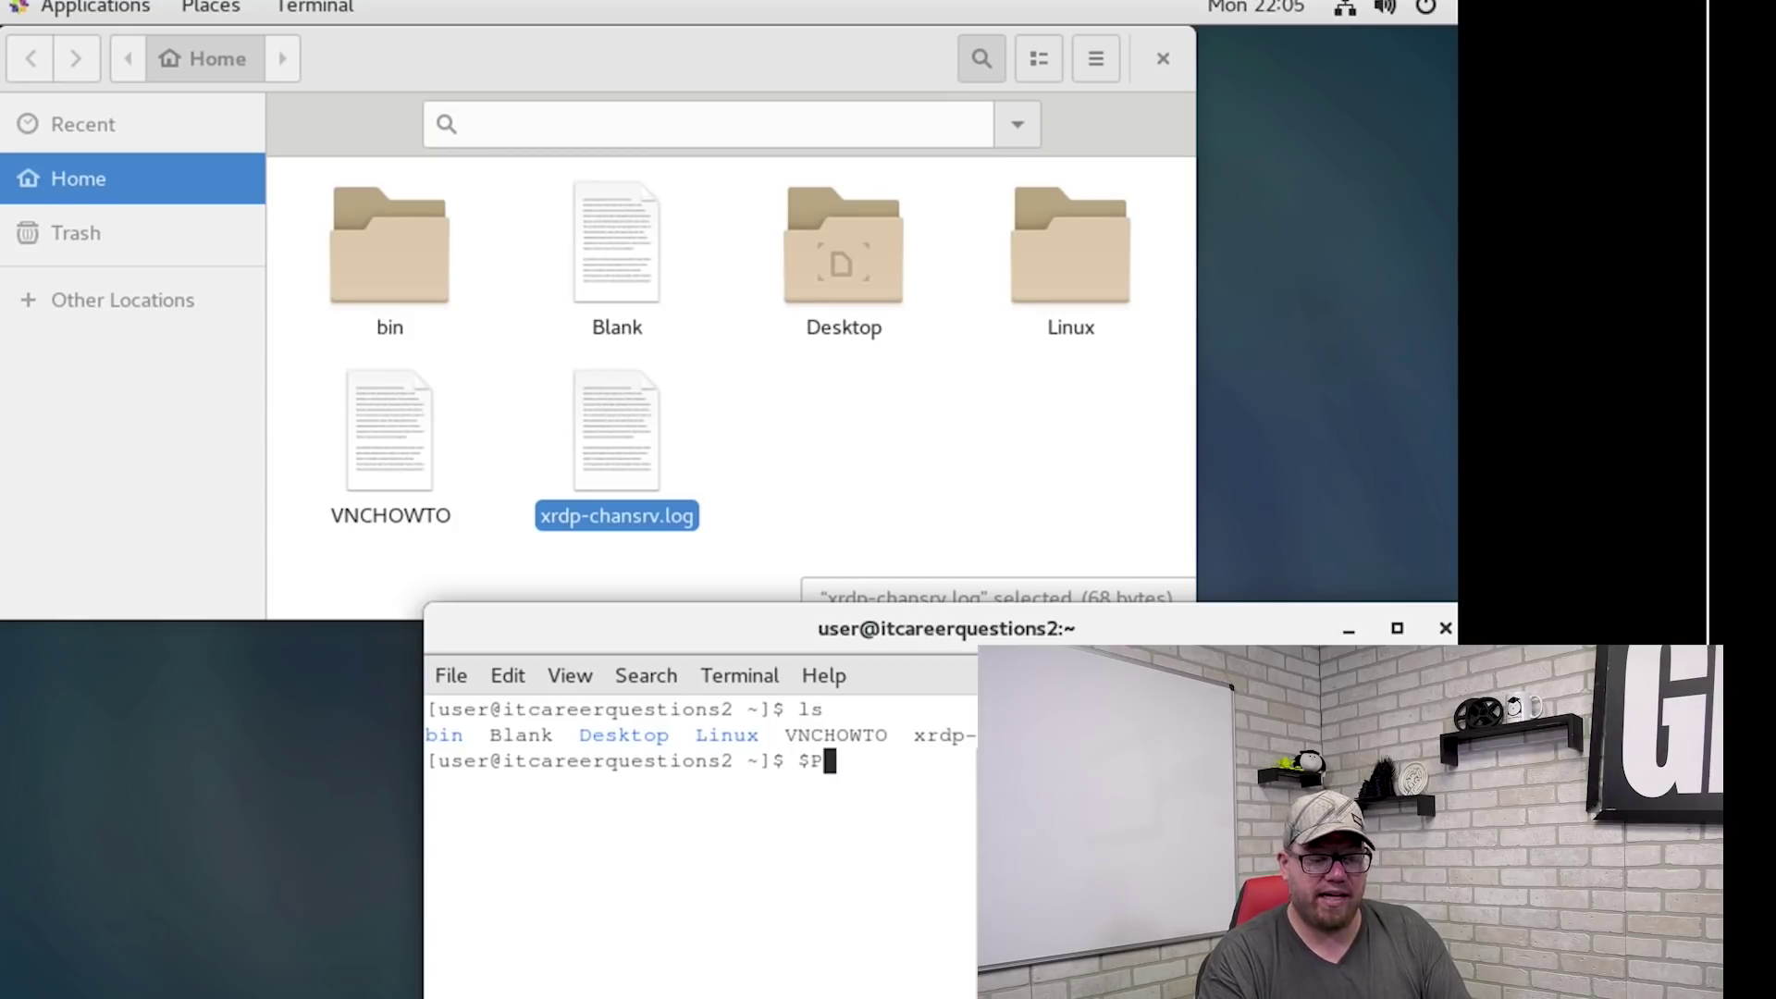
pyautogui.press('Return')
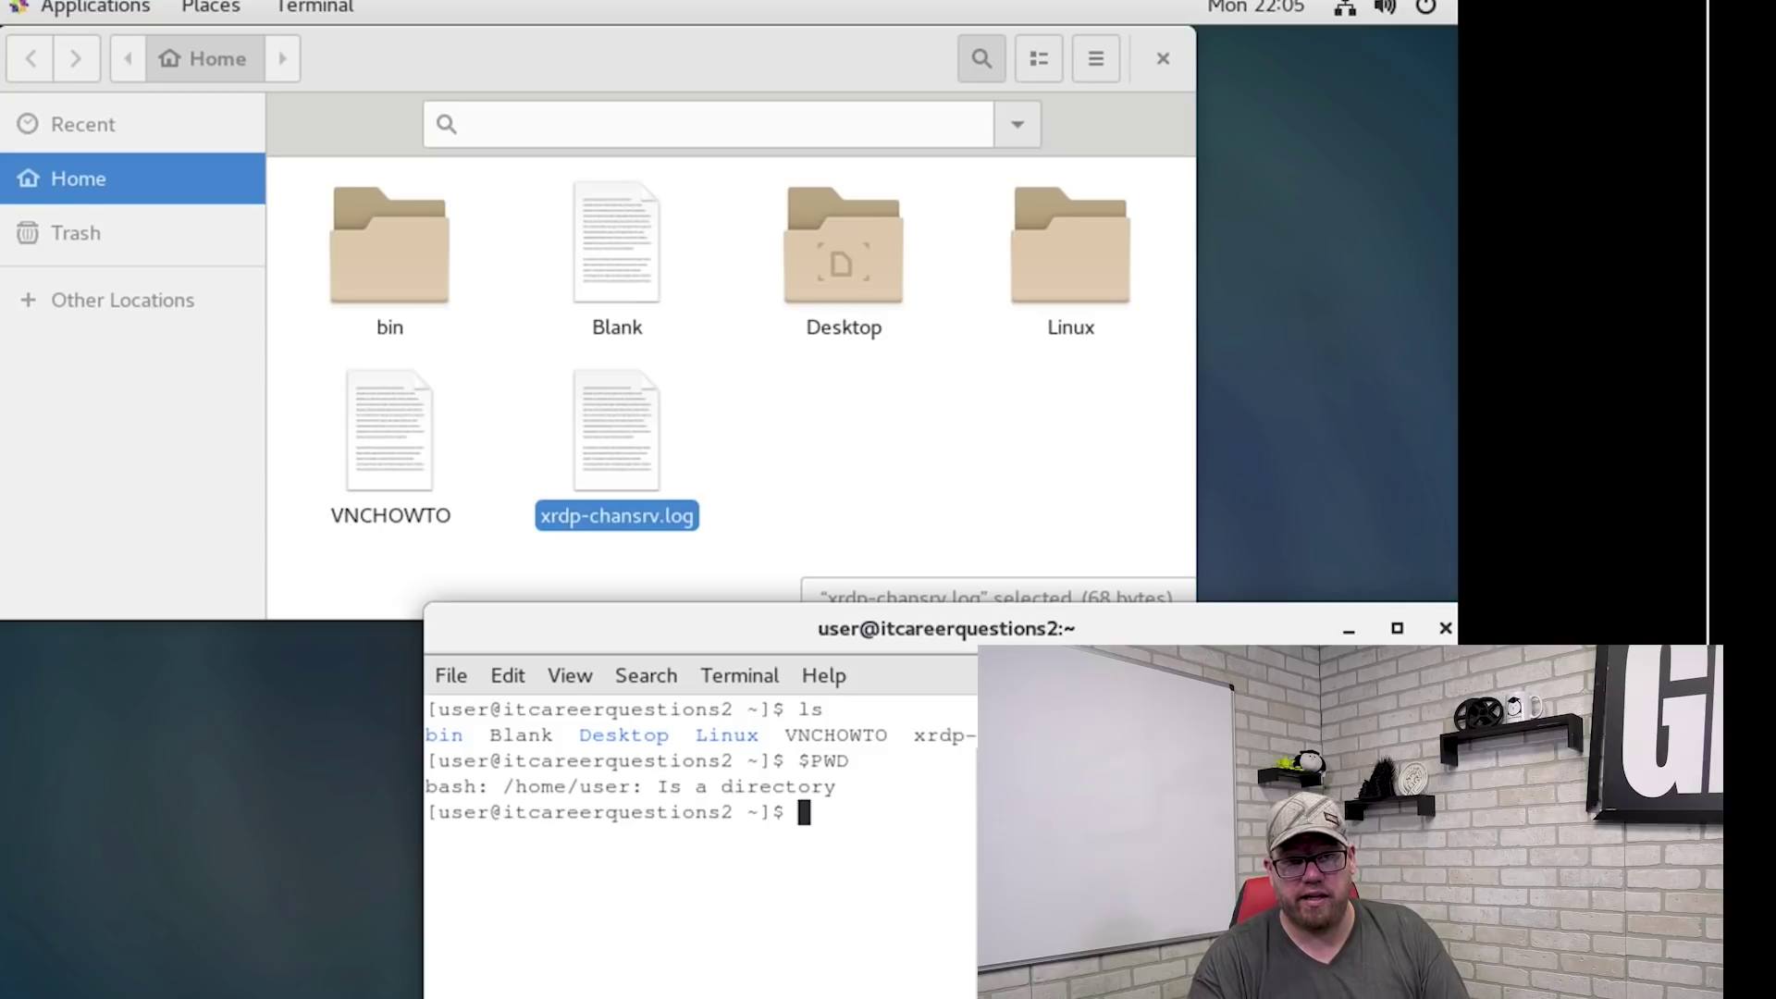
# Create a new folder named Test inside the Desktop folder using the file manager
pyautogui.click(887, 428)
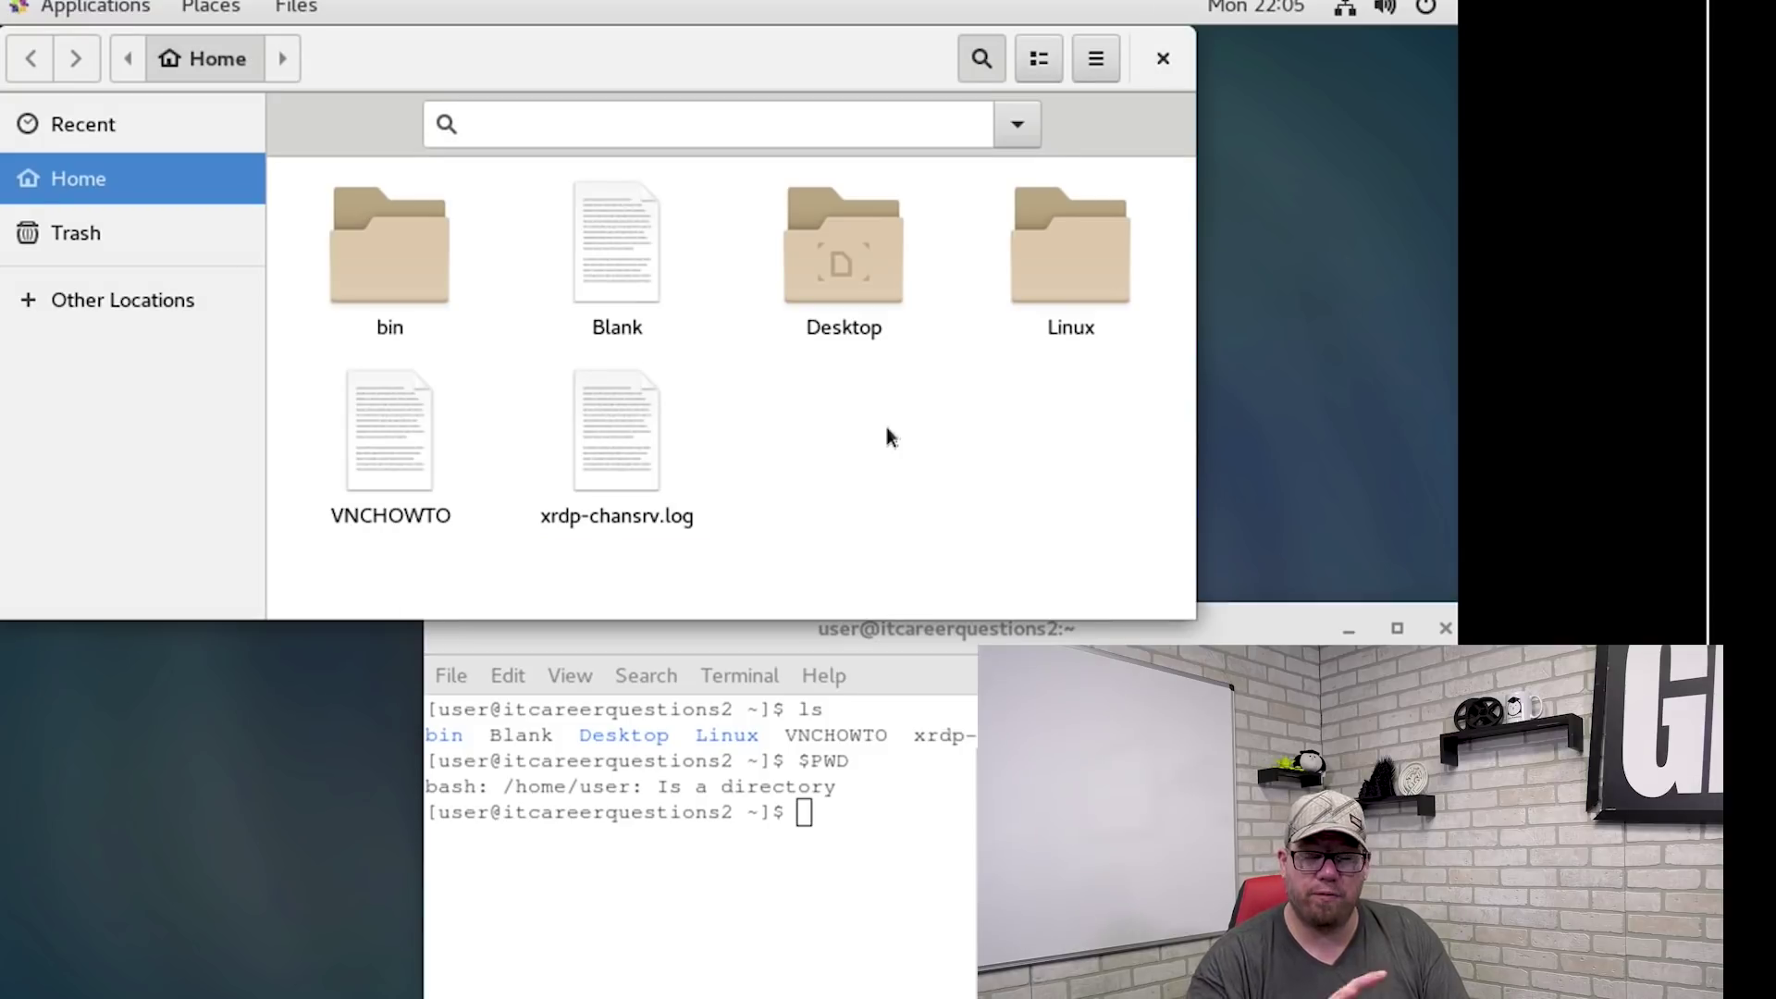
pyautogui.doubleClick(873, 268)
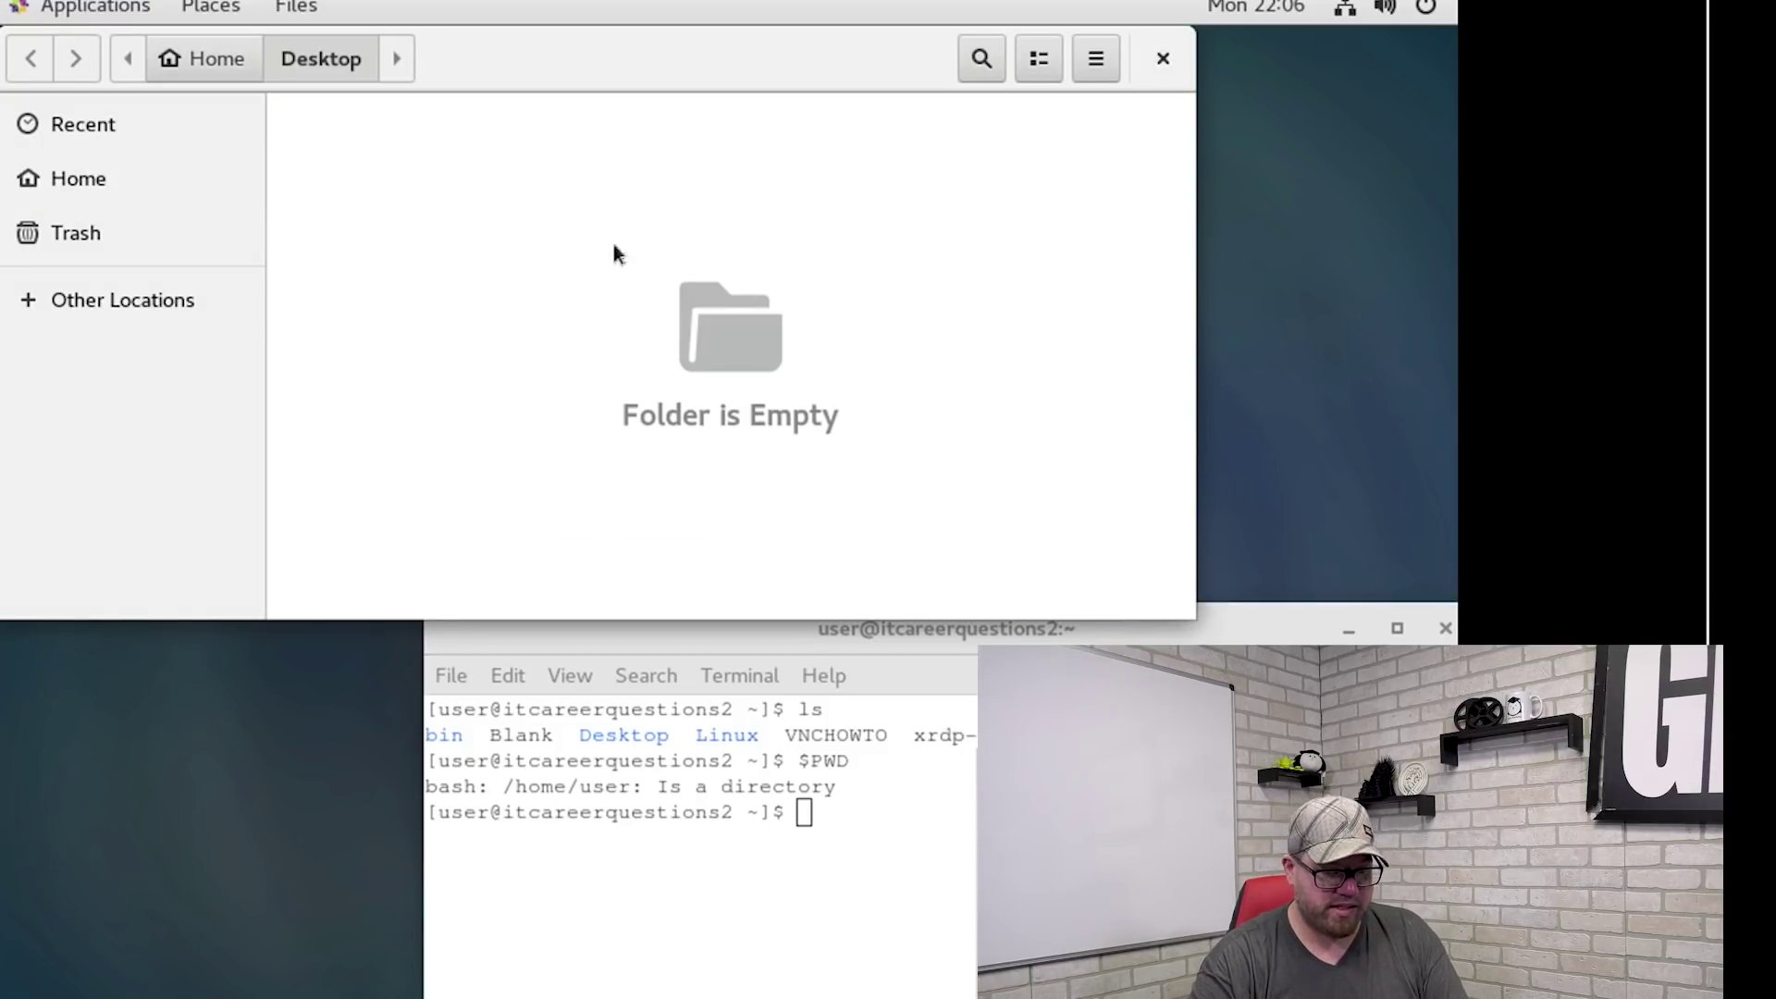
pyautogui.rightClick(498, 242)
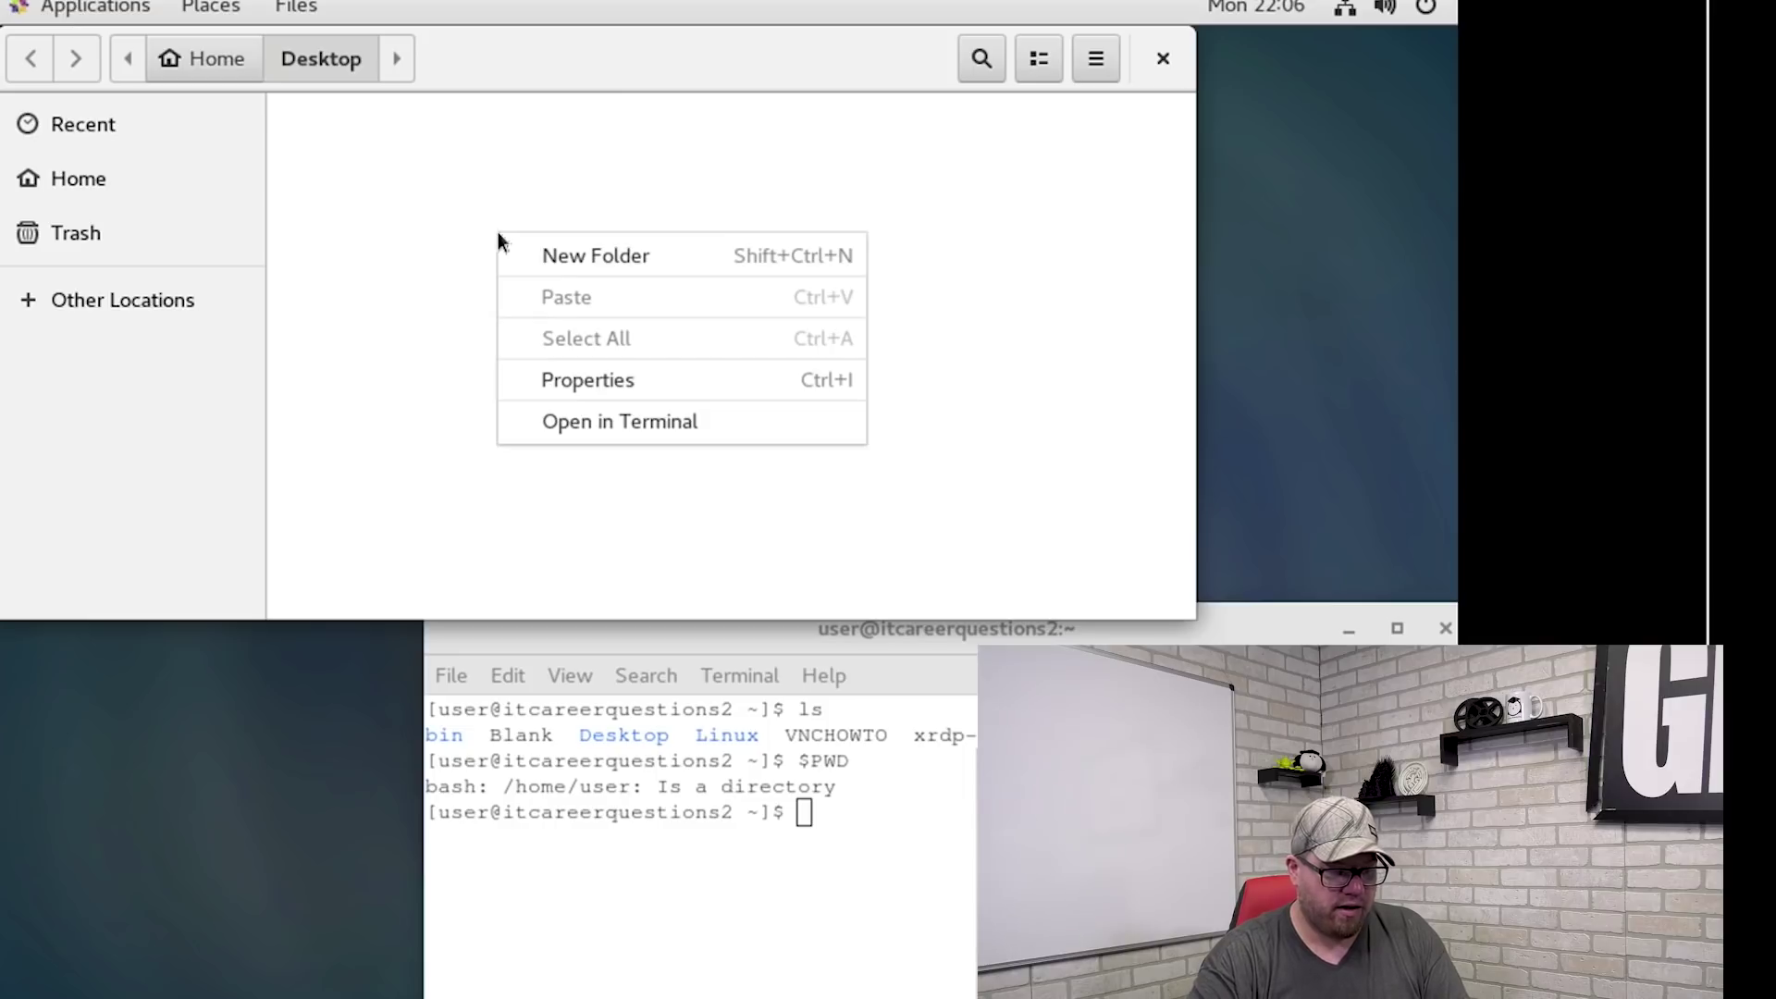
pyautogui.click(575, 257)
pyautogui.write('Test')
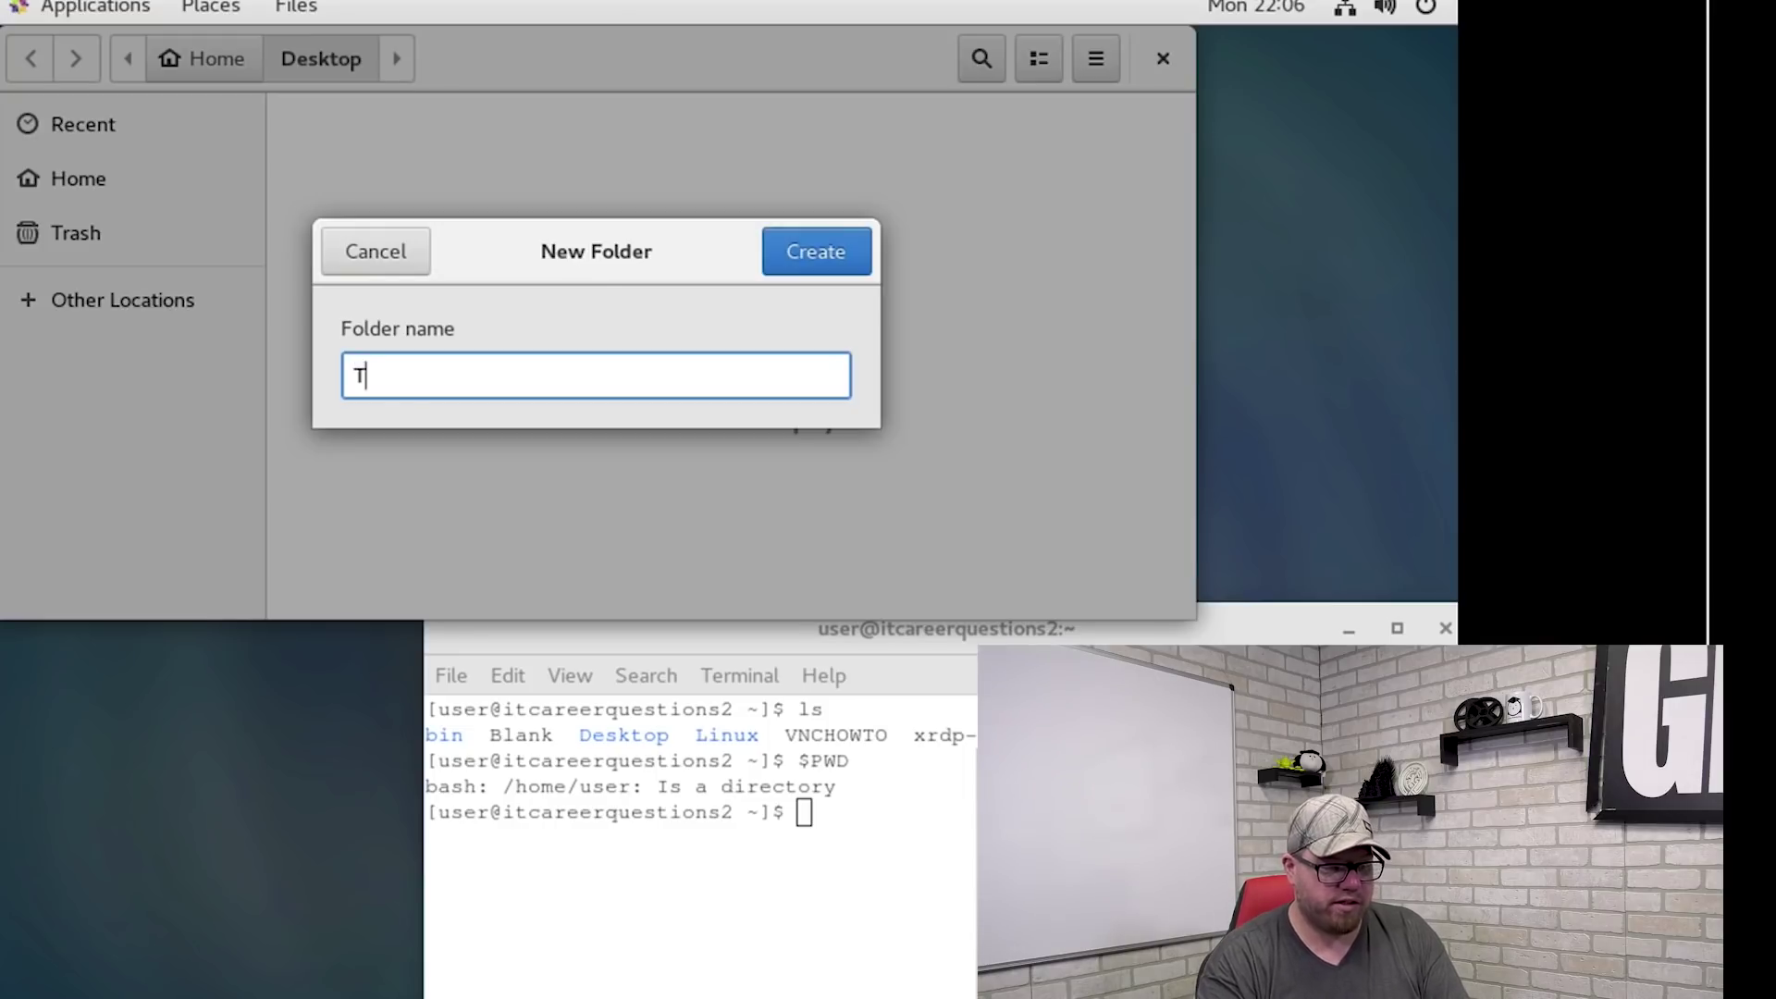
pyautogui.press('Return')
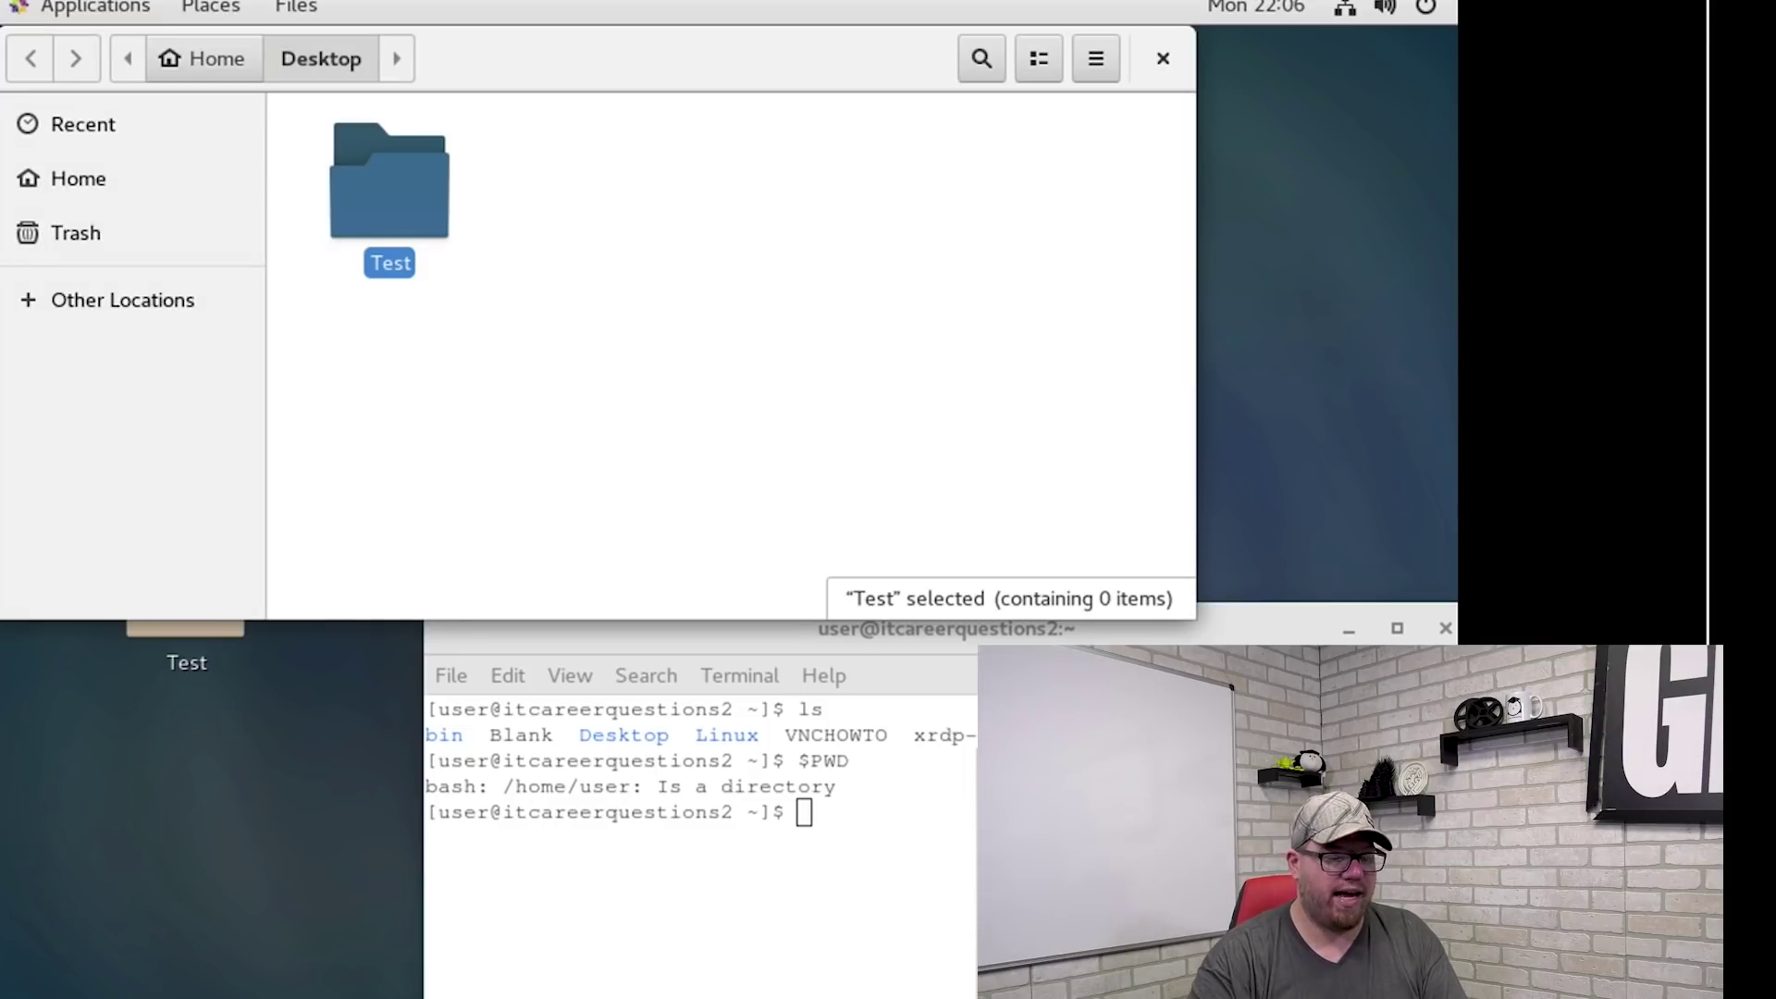
# Change the terminal's directory with cd Desktop and check the current path with $PWD
pyautogui.click(837, 831)
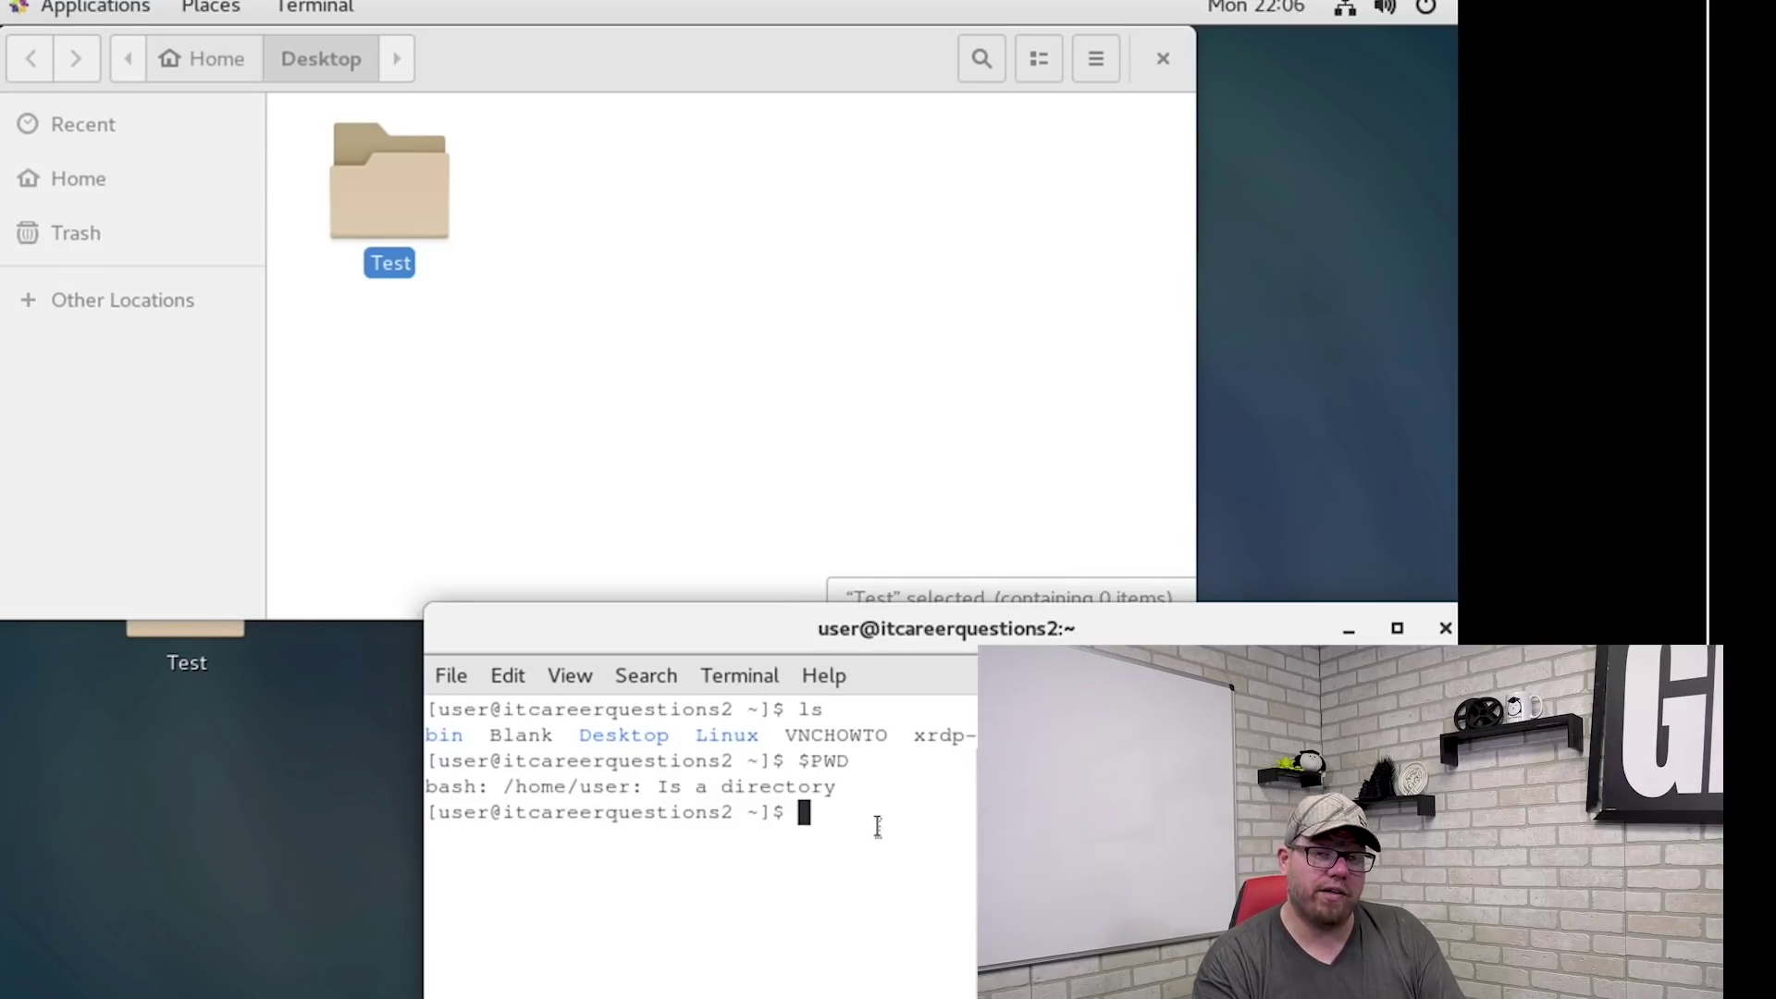
pyautogui.write('cd')
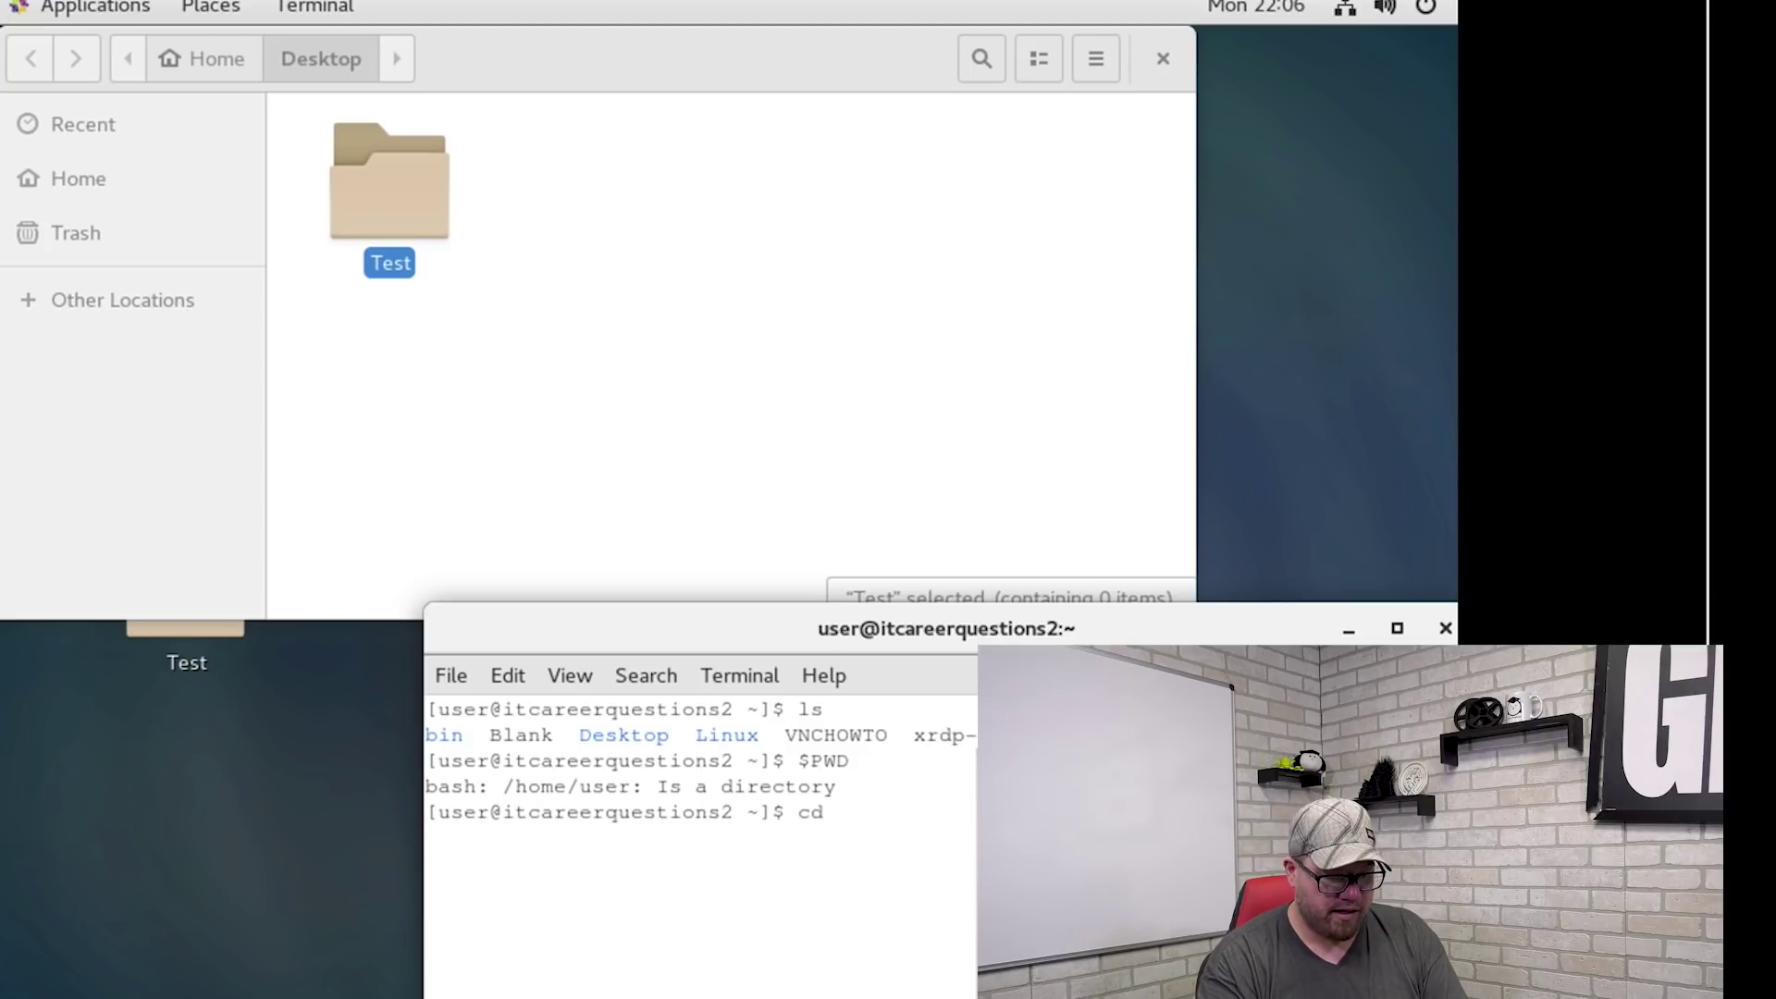
pyautogui.write('Desktop')
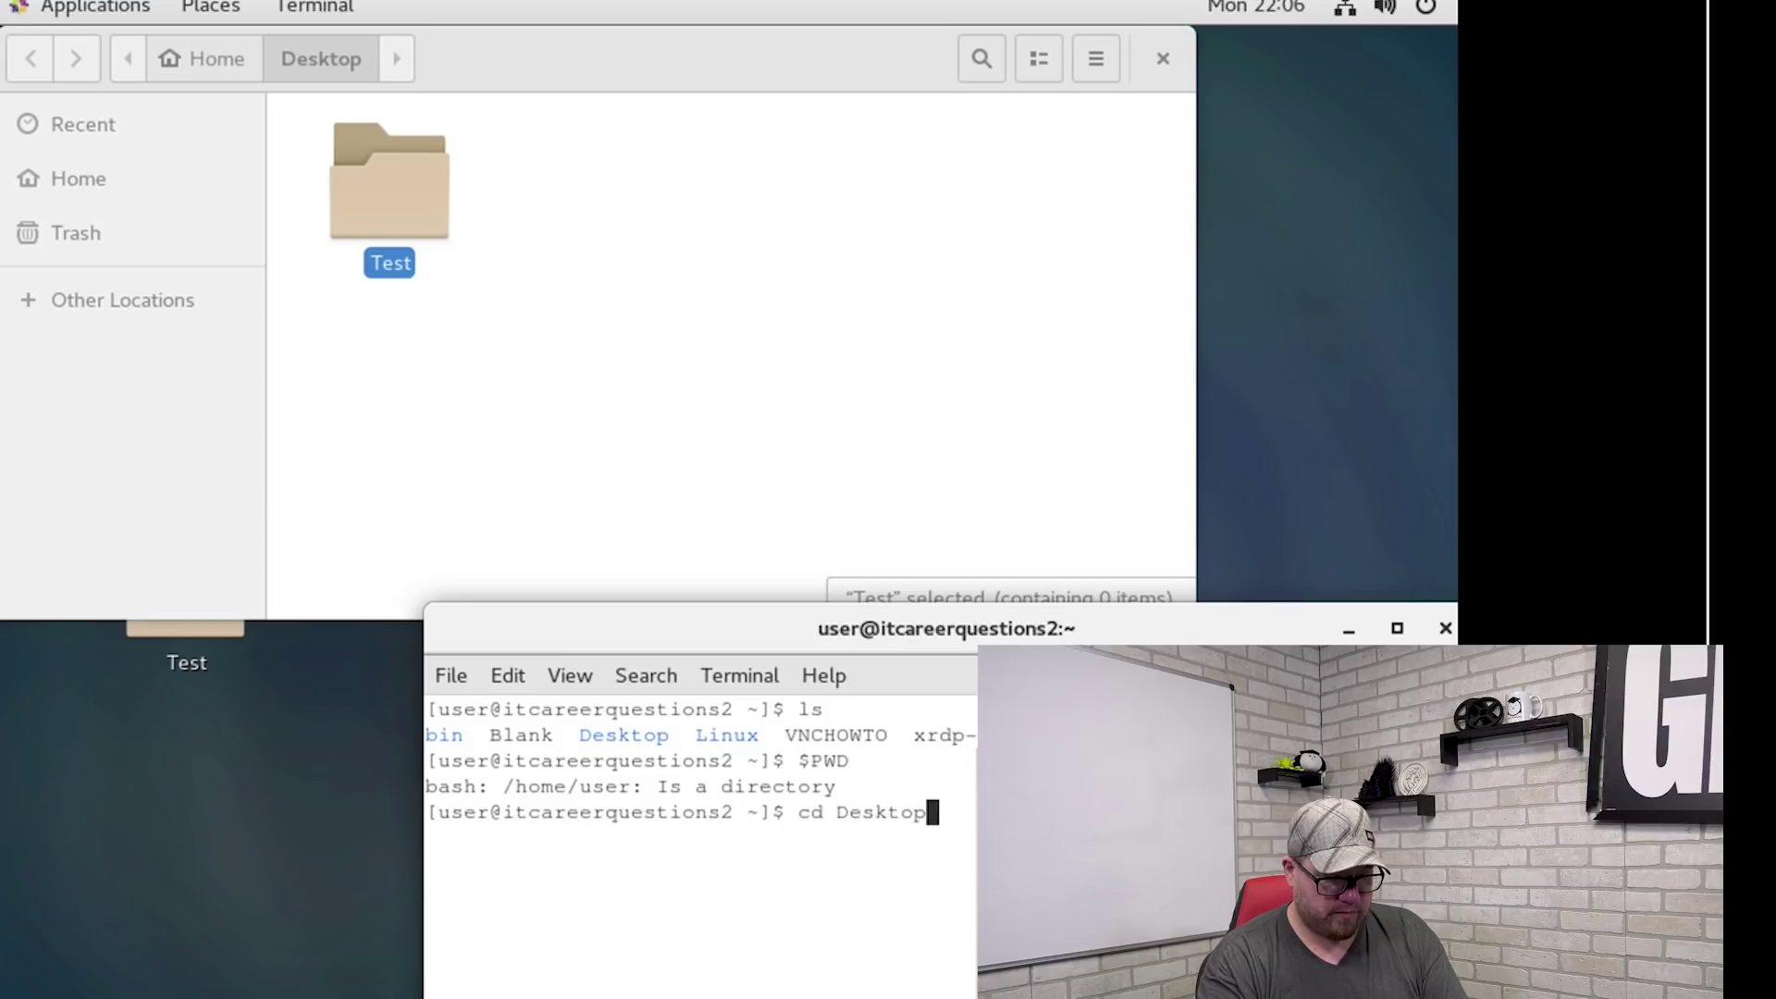
pyautogui.press('Return')
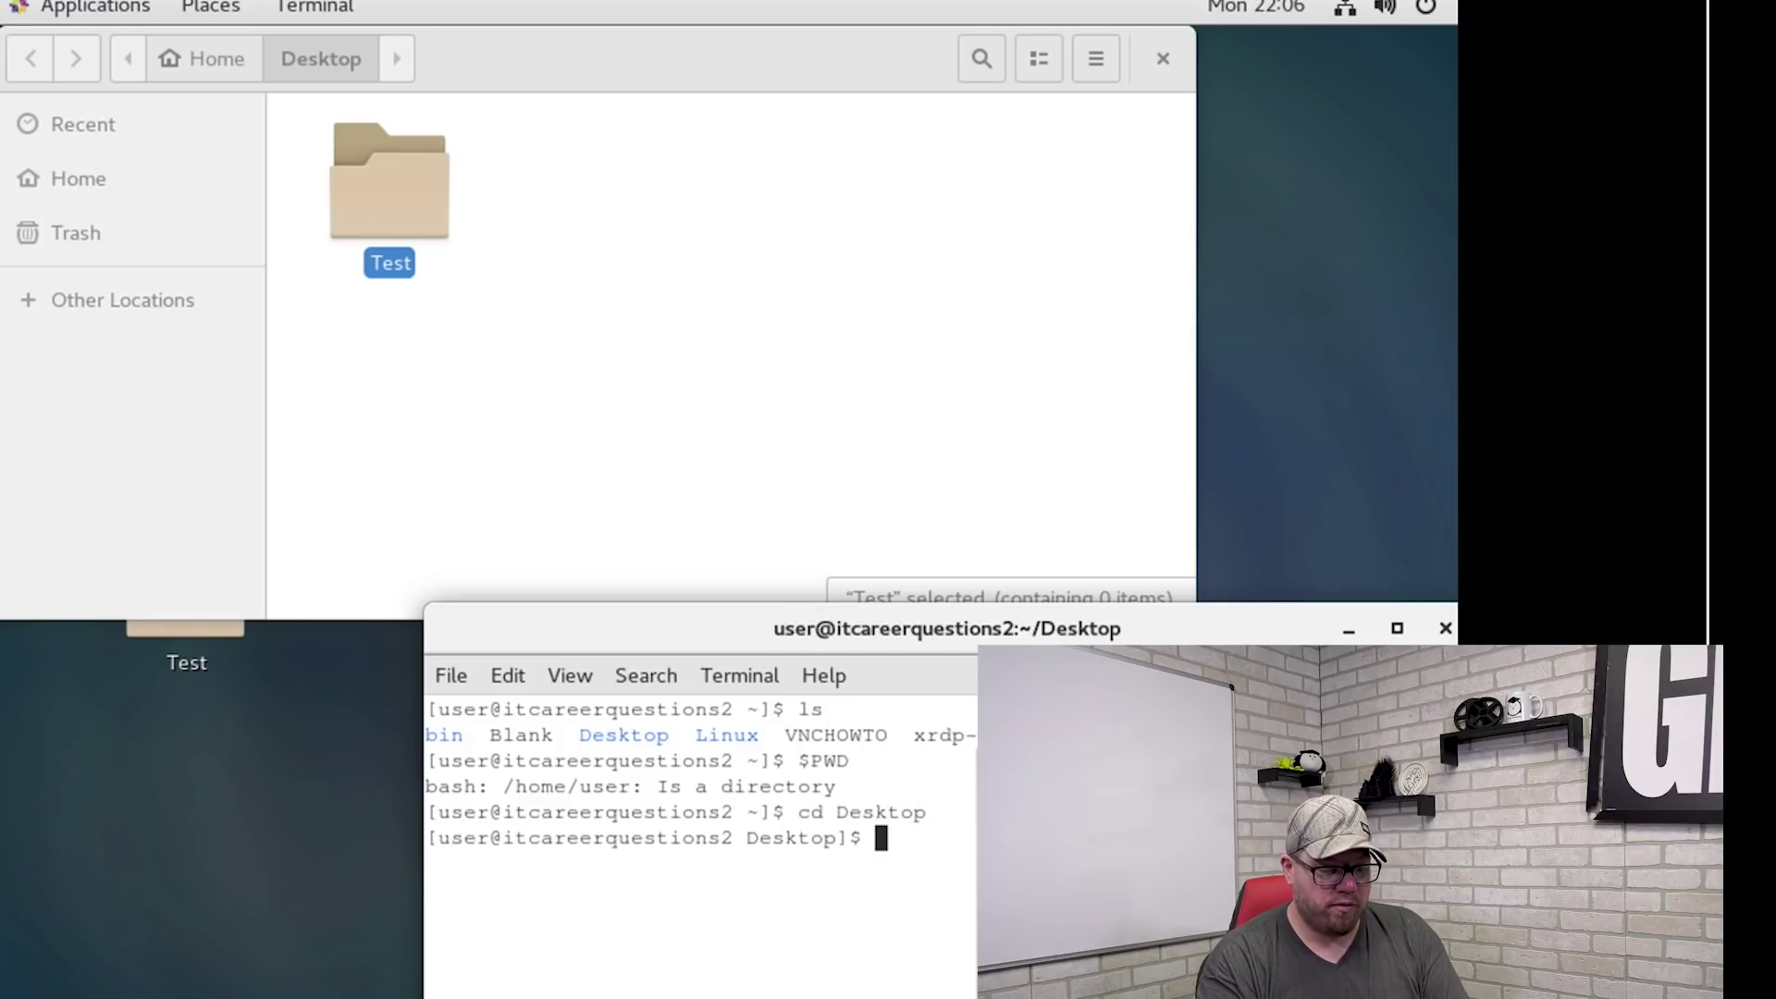
pyautogui.write('$PWD')
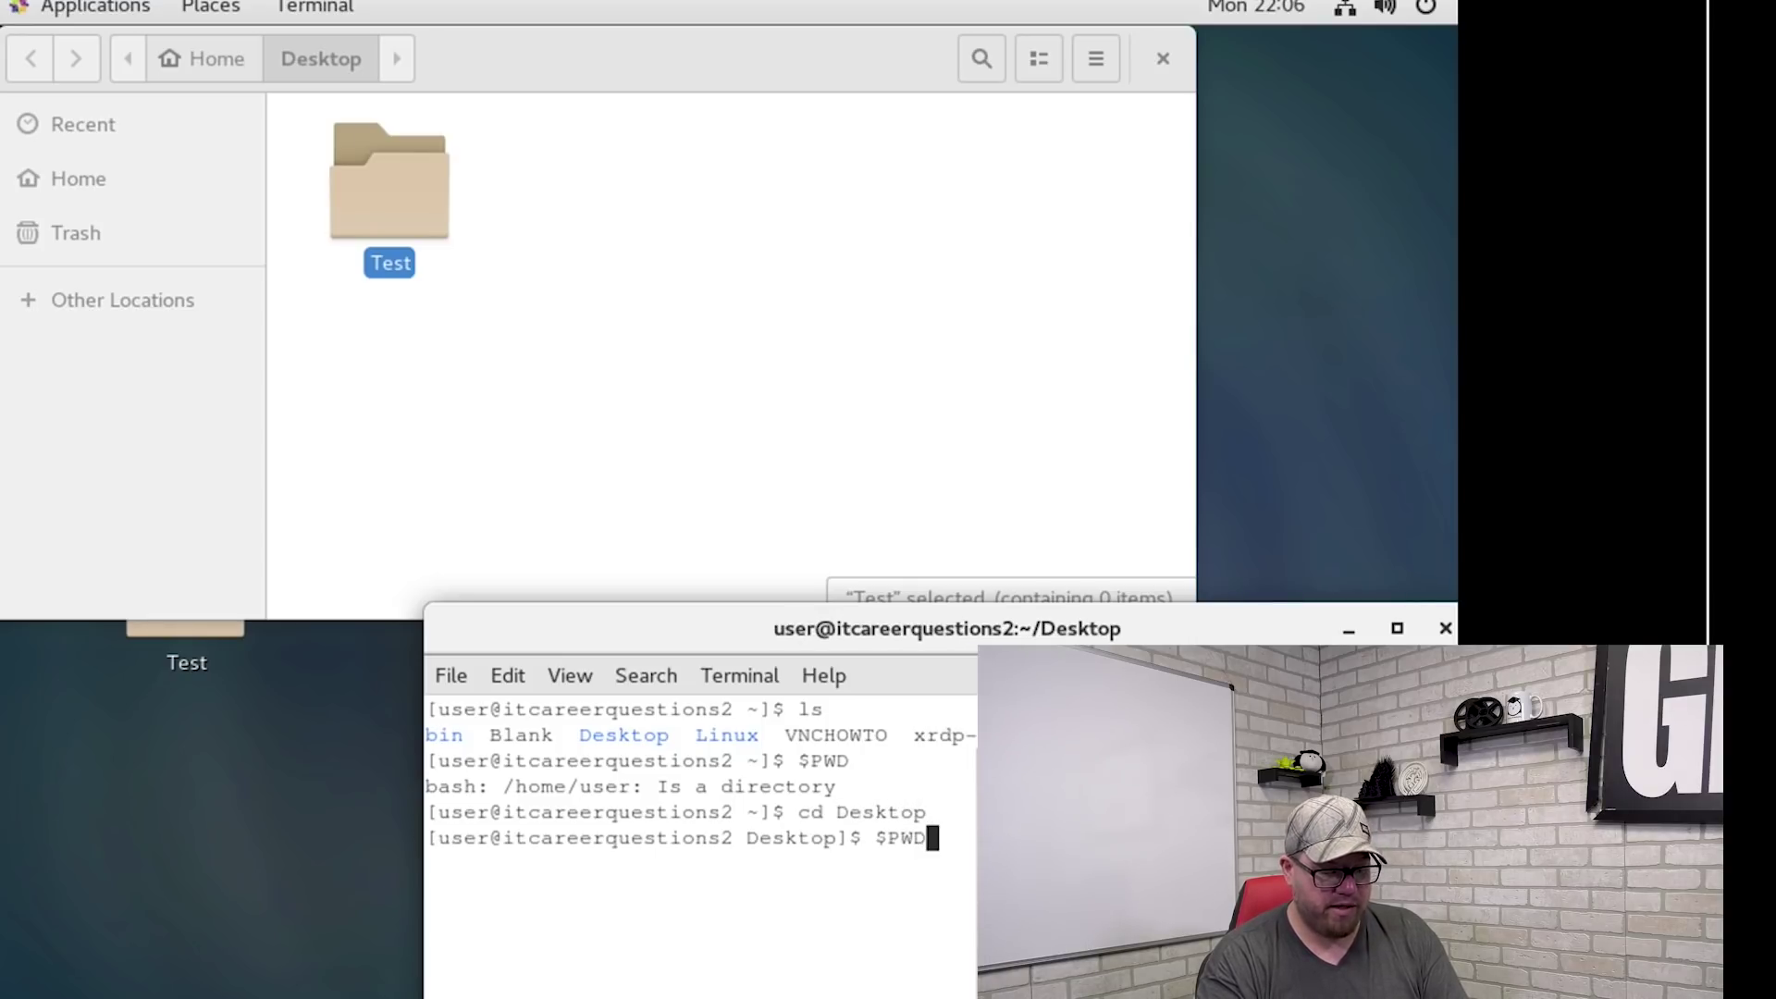
pyautogui.press('Return')
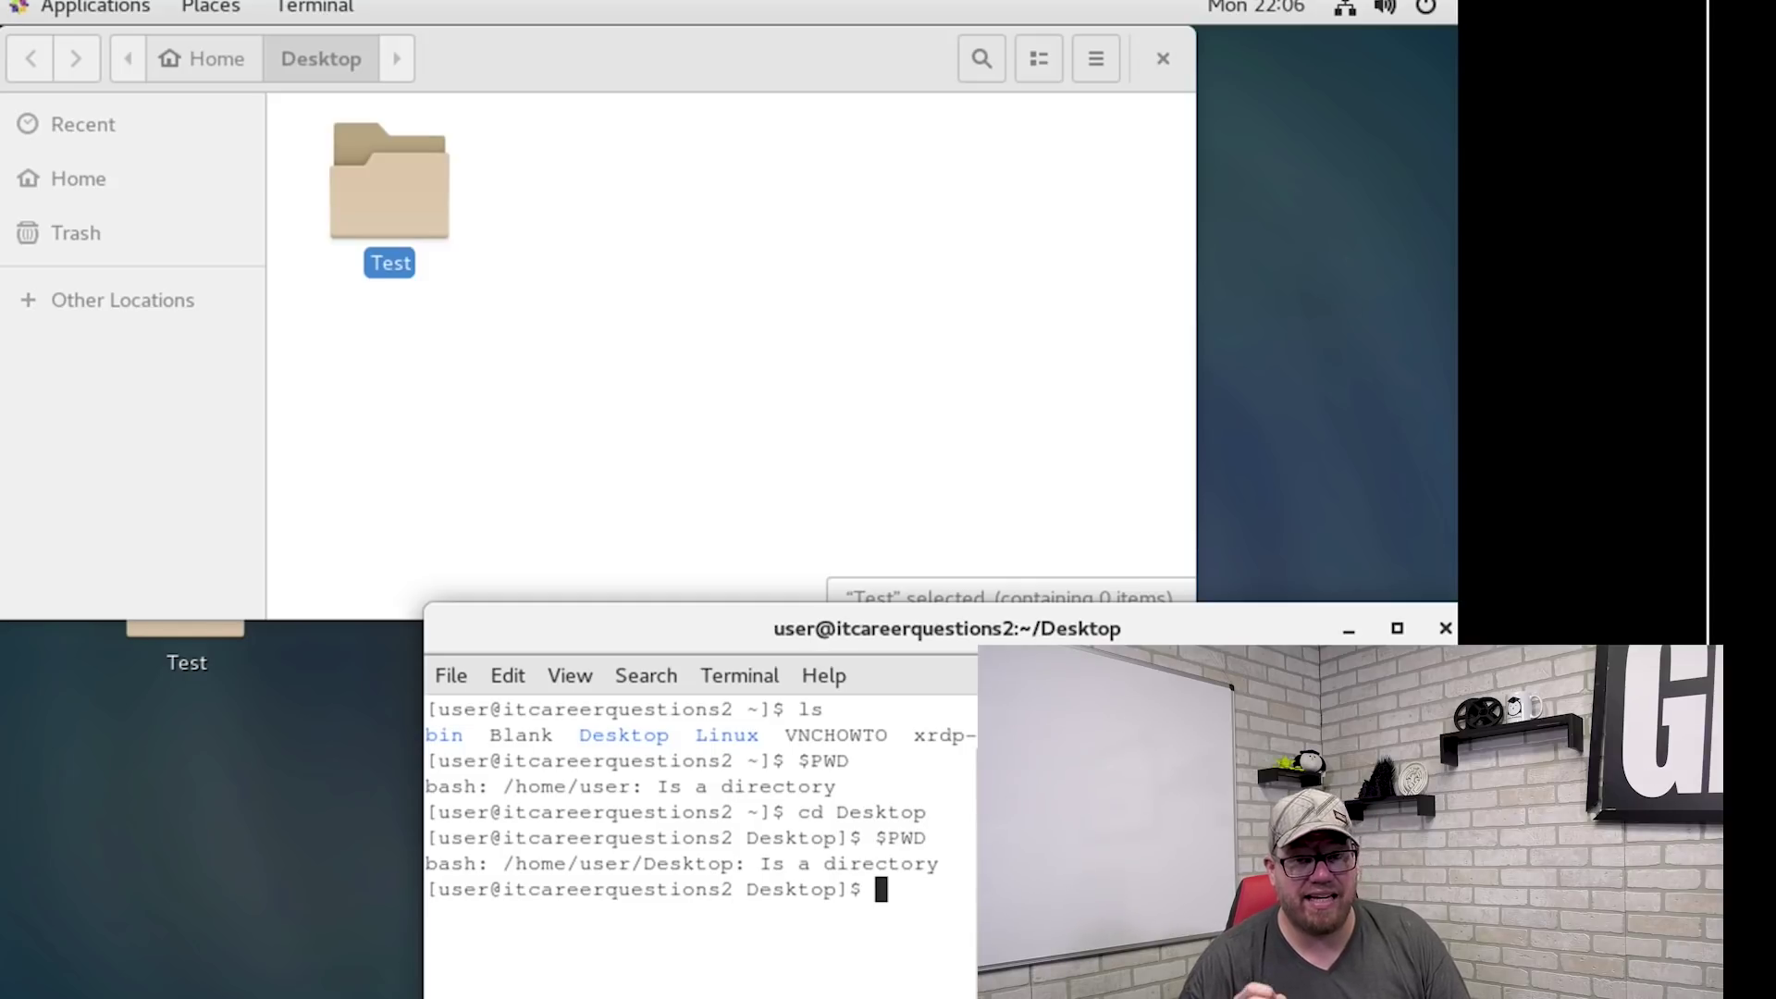
# Try the lowercase variable $pwd in the terminal, and list the Desktop directory's contents with ls
pyautogui.write('#$')
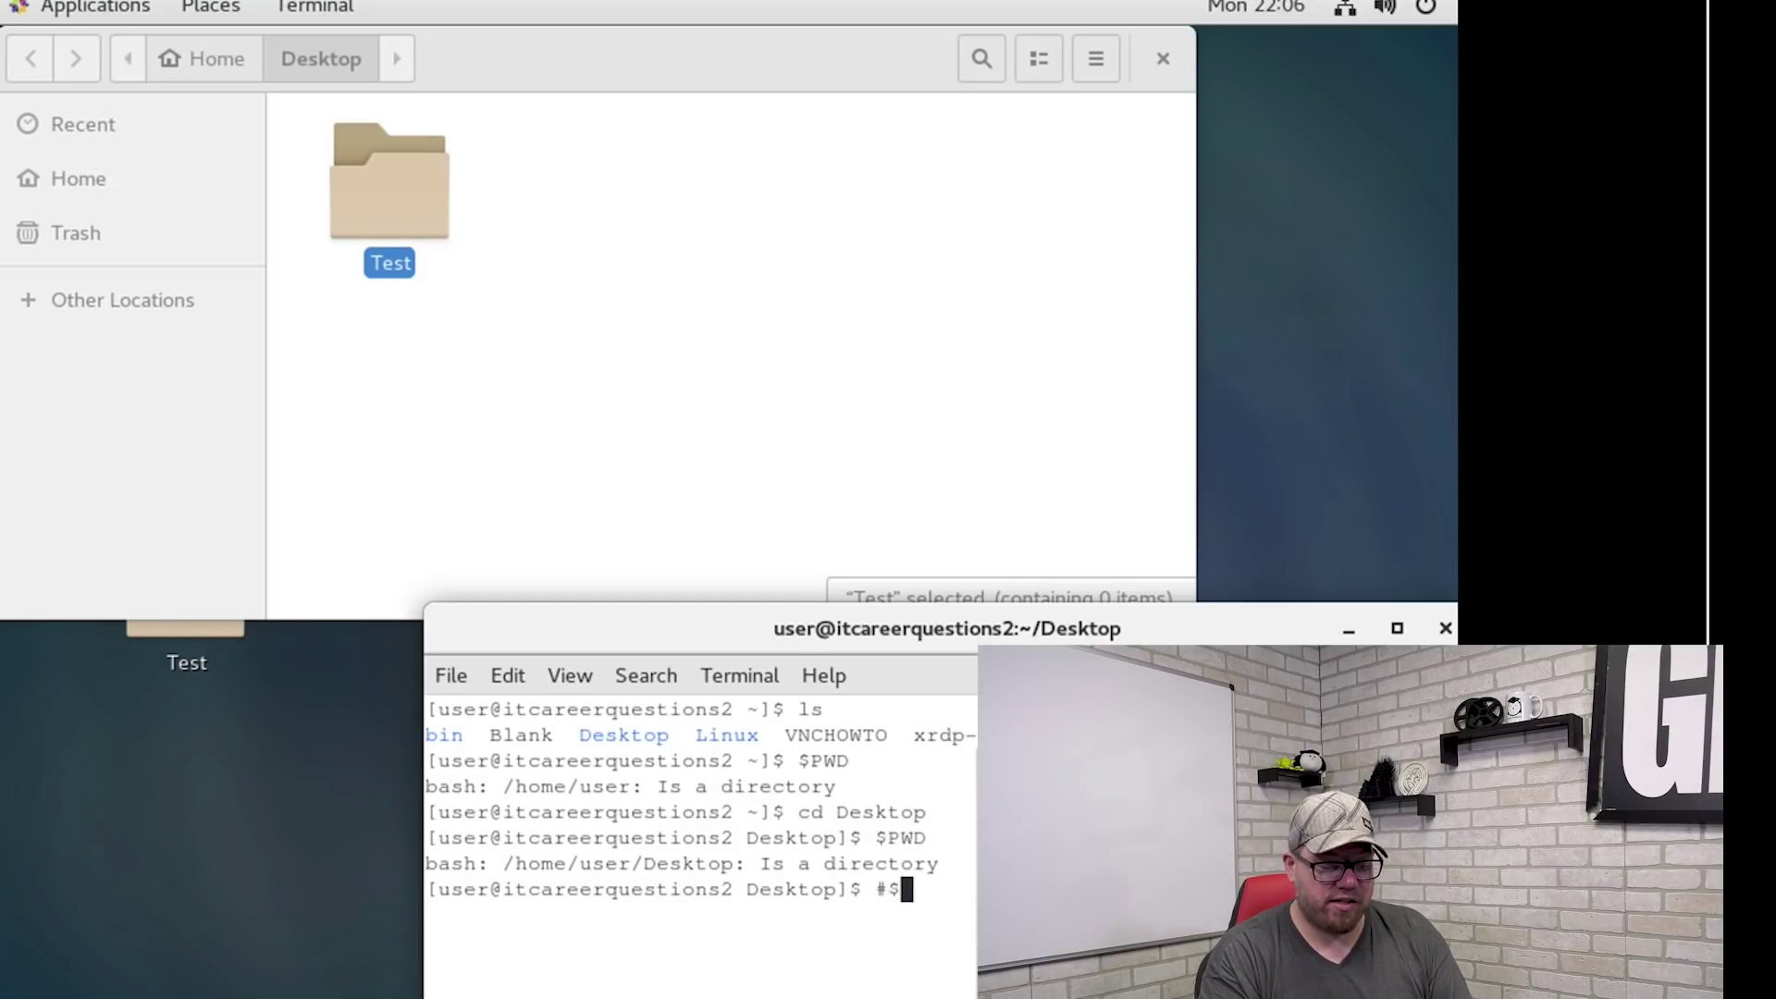
pyautogui.press('BackSpace')
pyautogui.press('BackSpace')
pyautogui.write('$pwd')
pyautogui.press('Return')
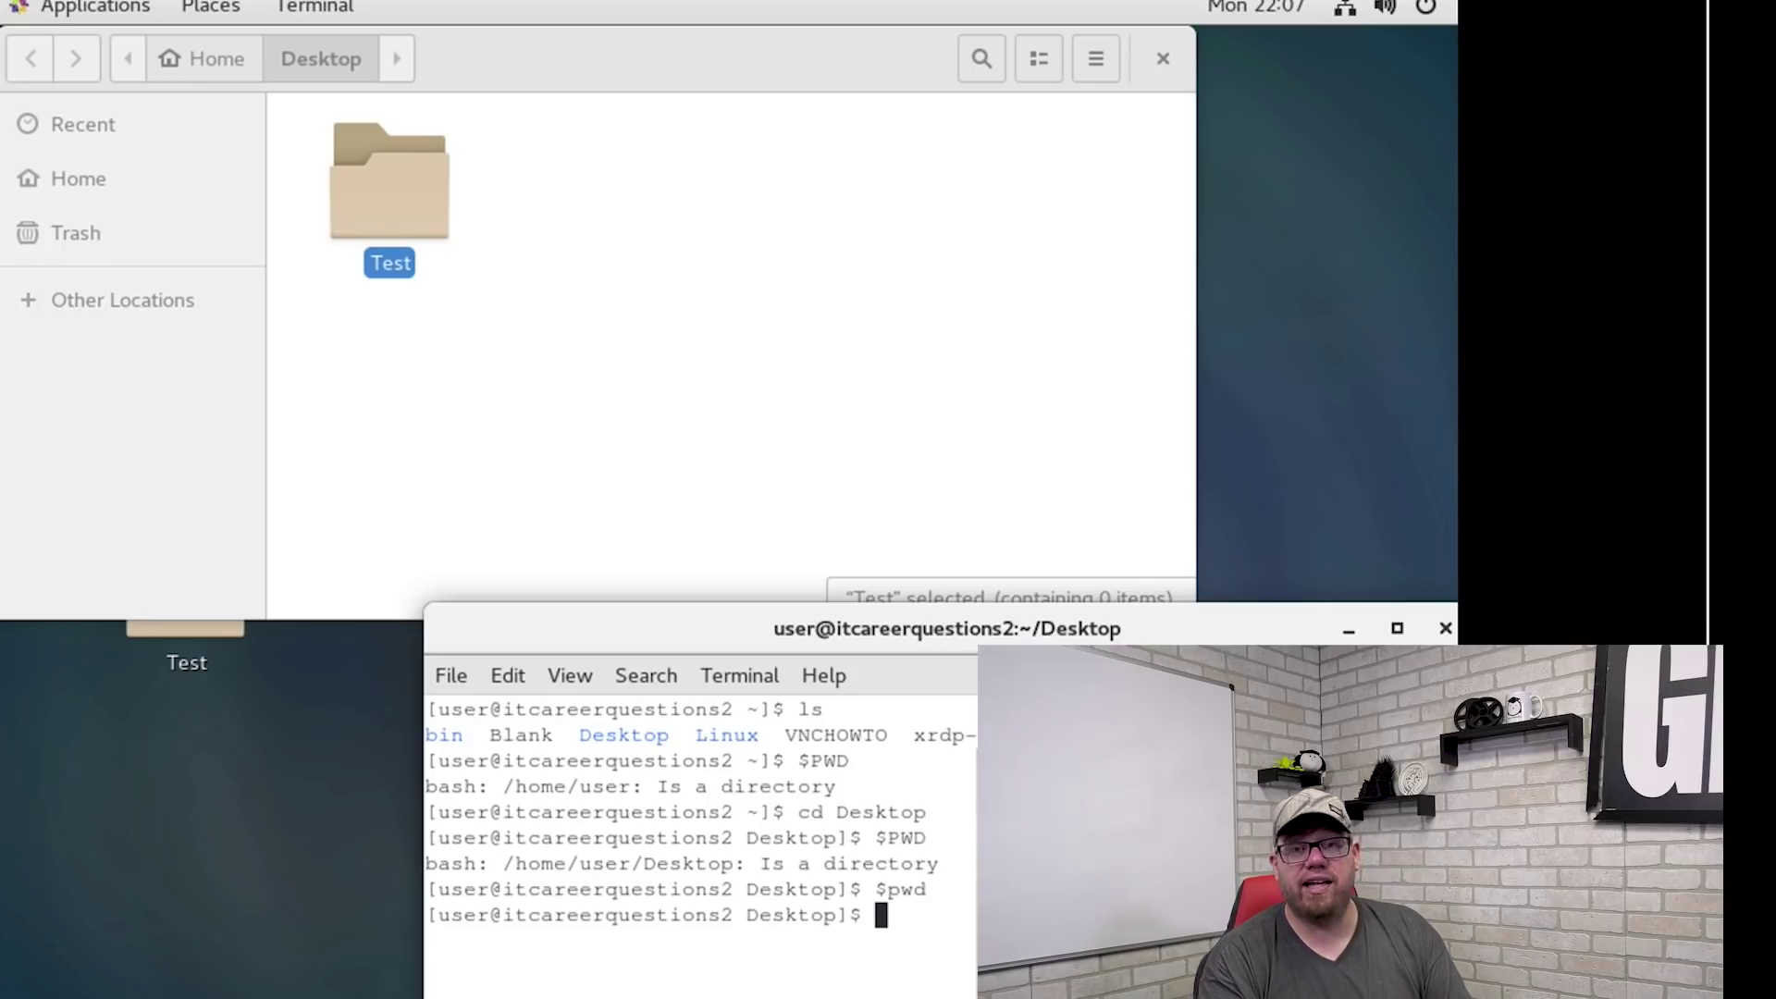
pyautogui.write('ls')
pyautogui.press('Return')
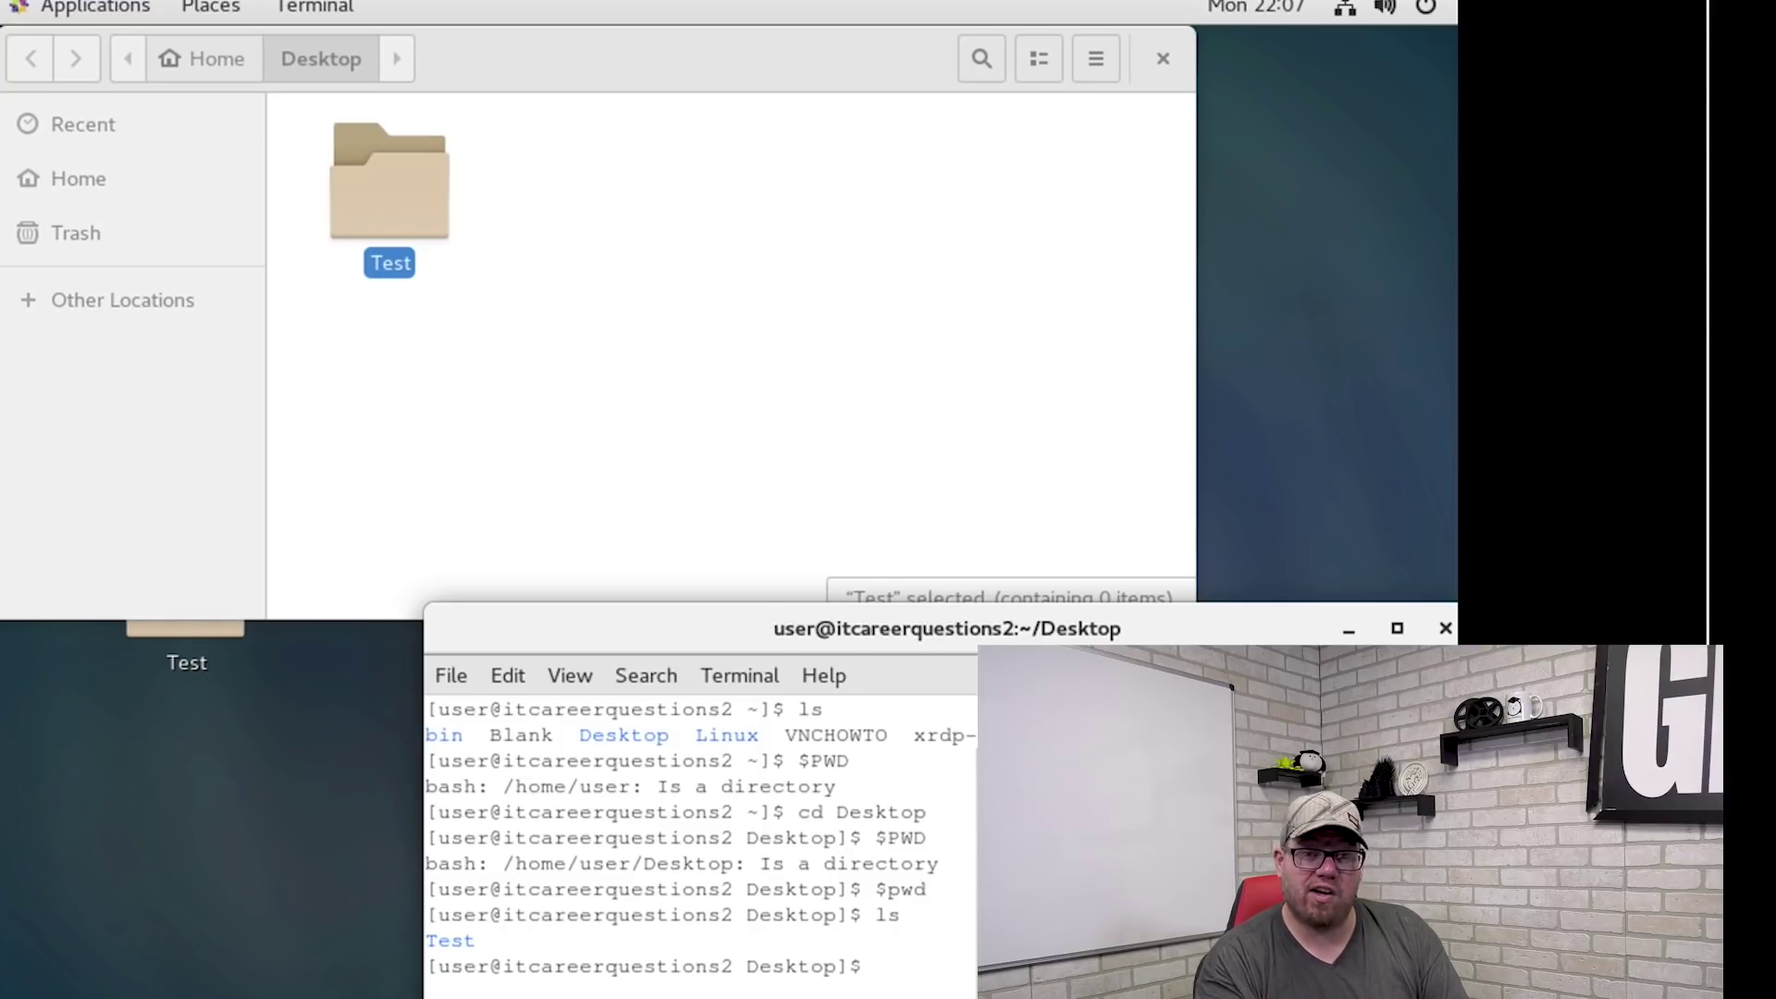
# Return the file manager to the Home folder, and move the terminal up one directory with cd ..
pyautogui.click(531, 262)
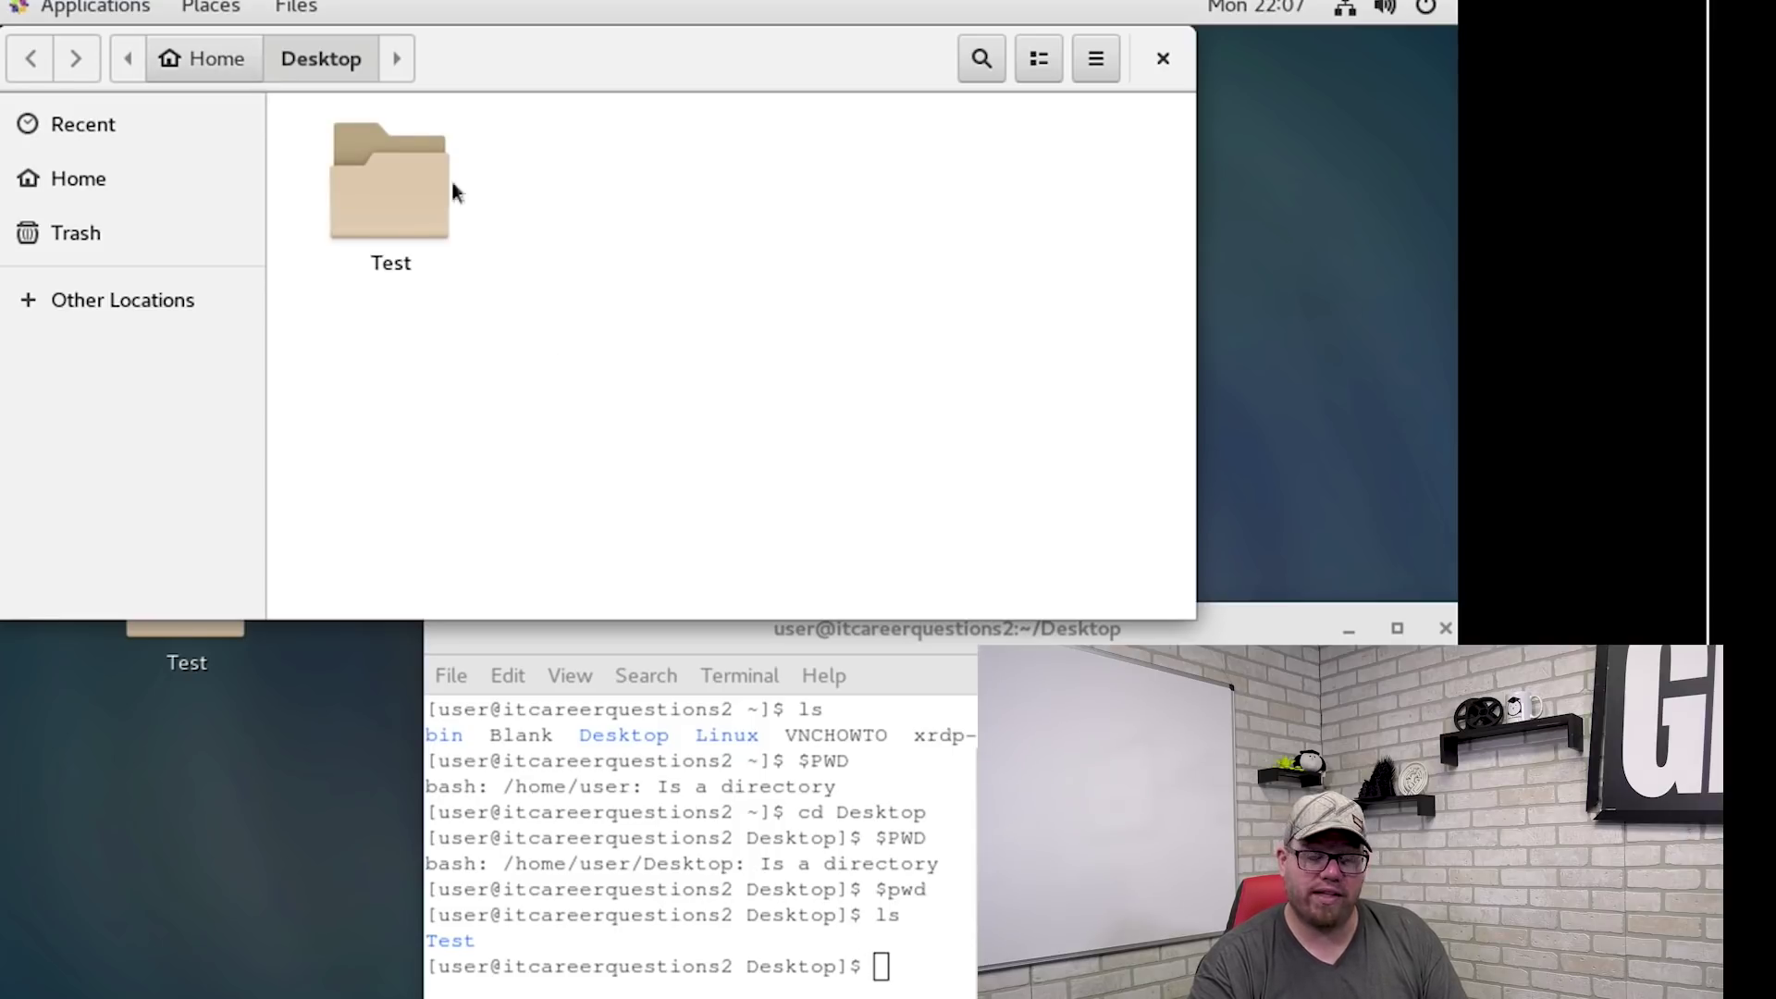
pyautogui.click(228, 60)
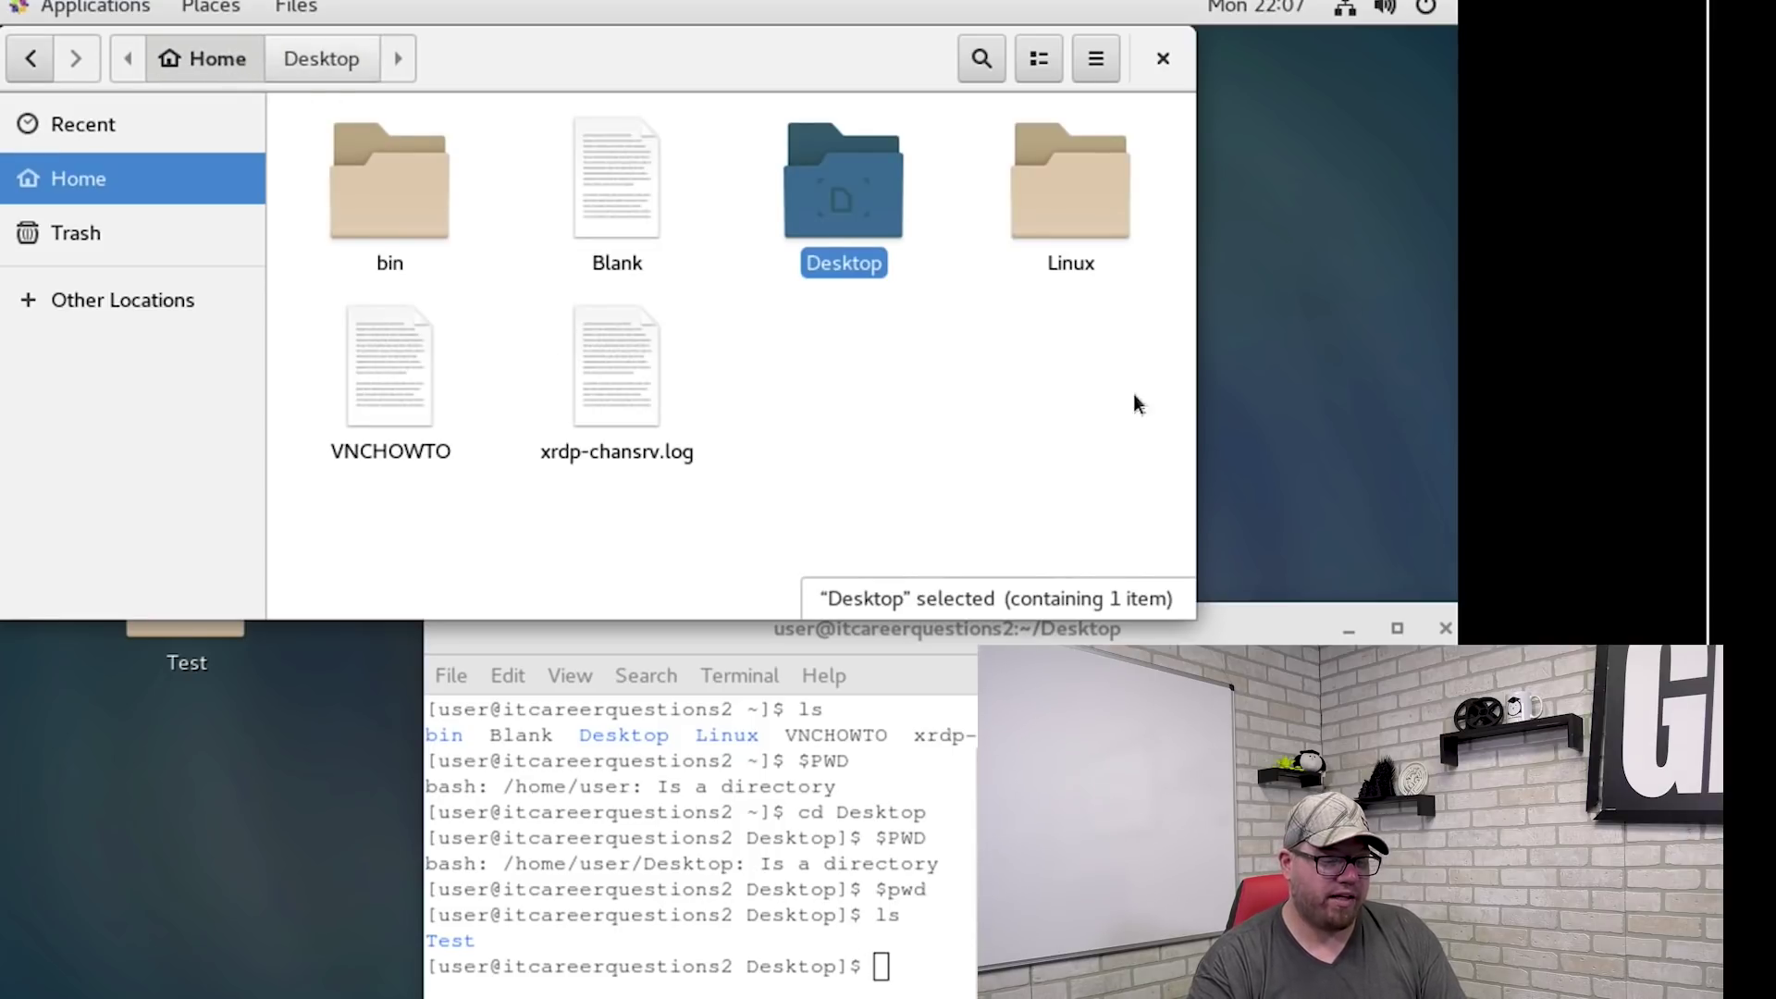
pyautogui.hotkey('alt', 'Tab')
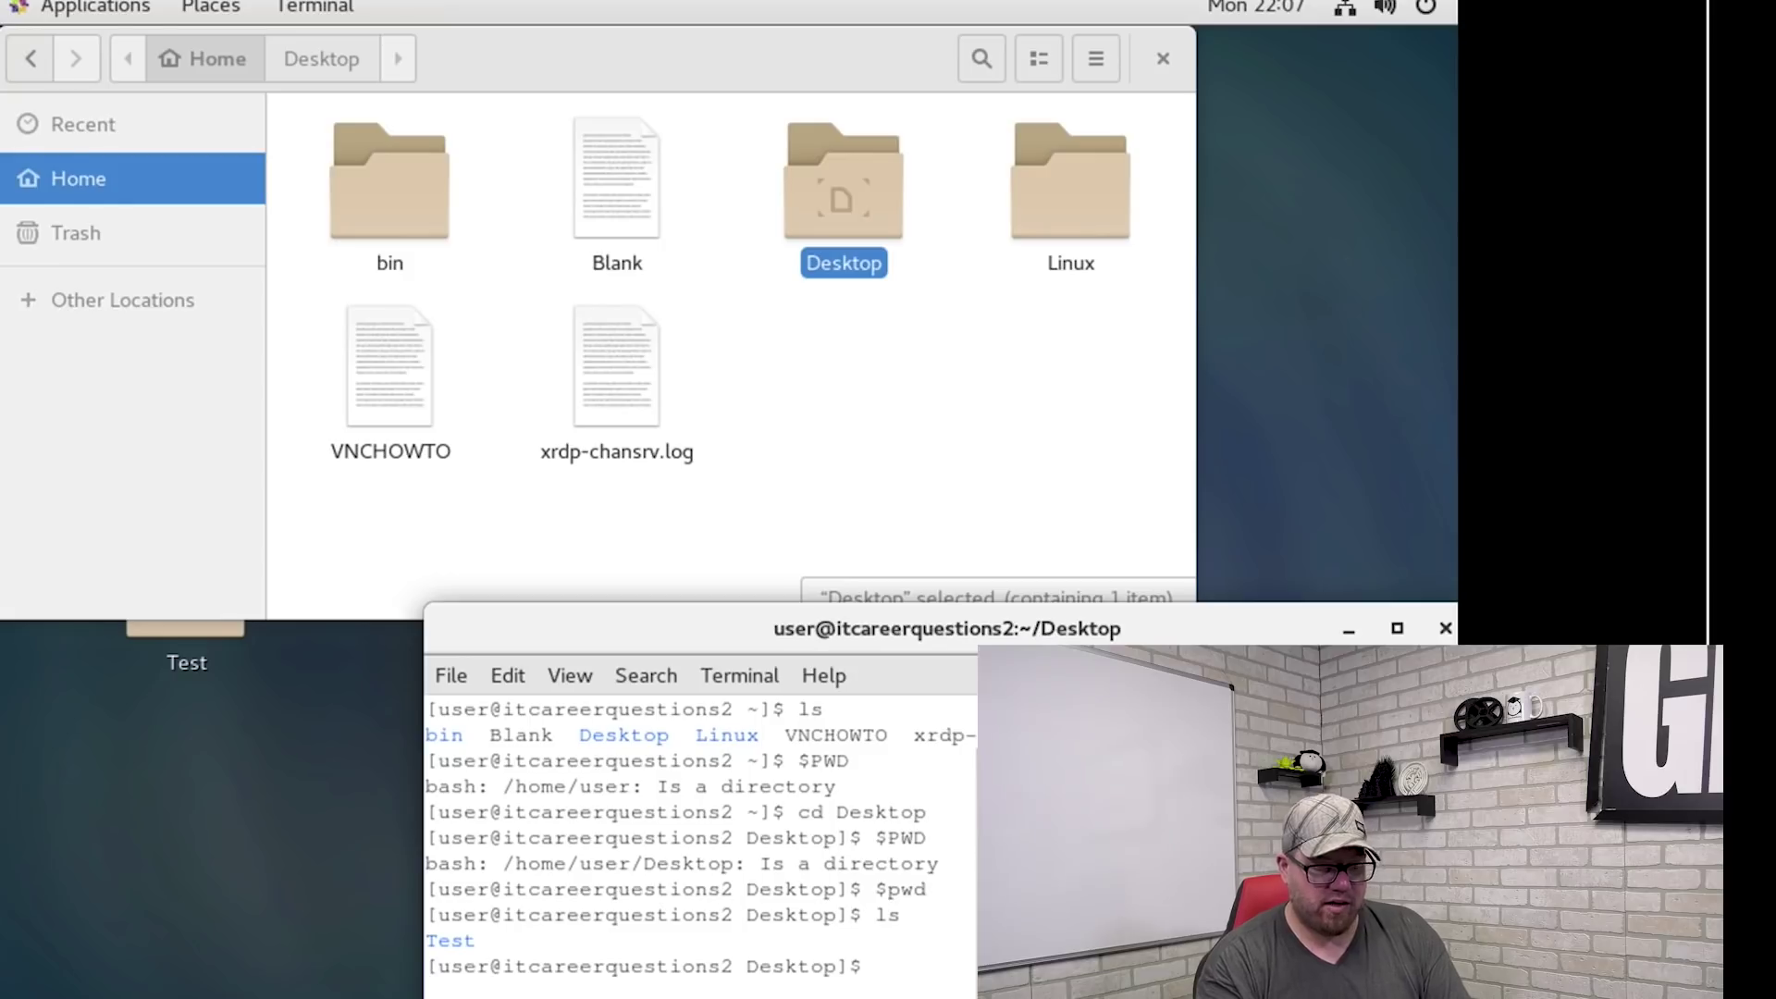
pyautogui.write('cd')
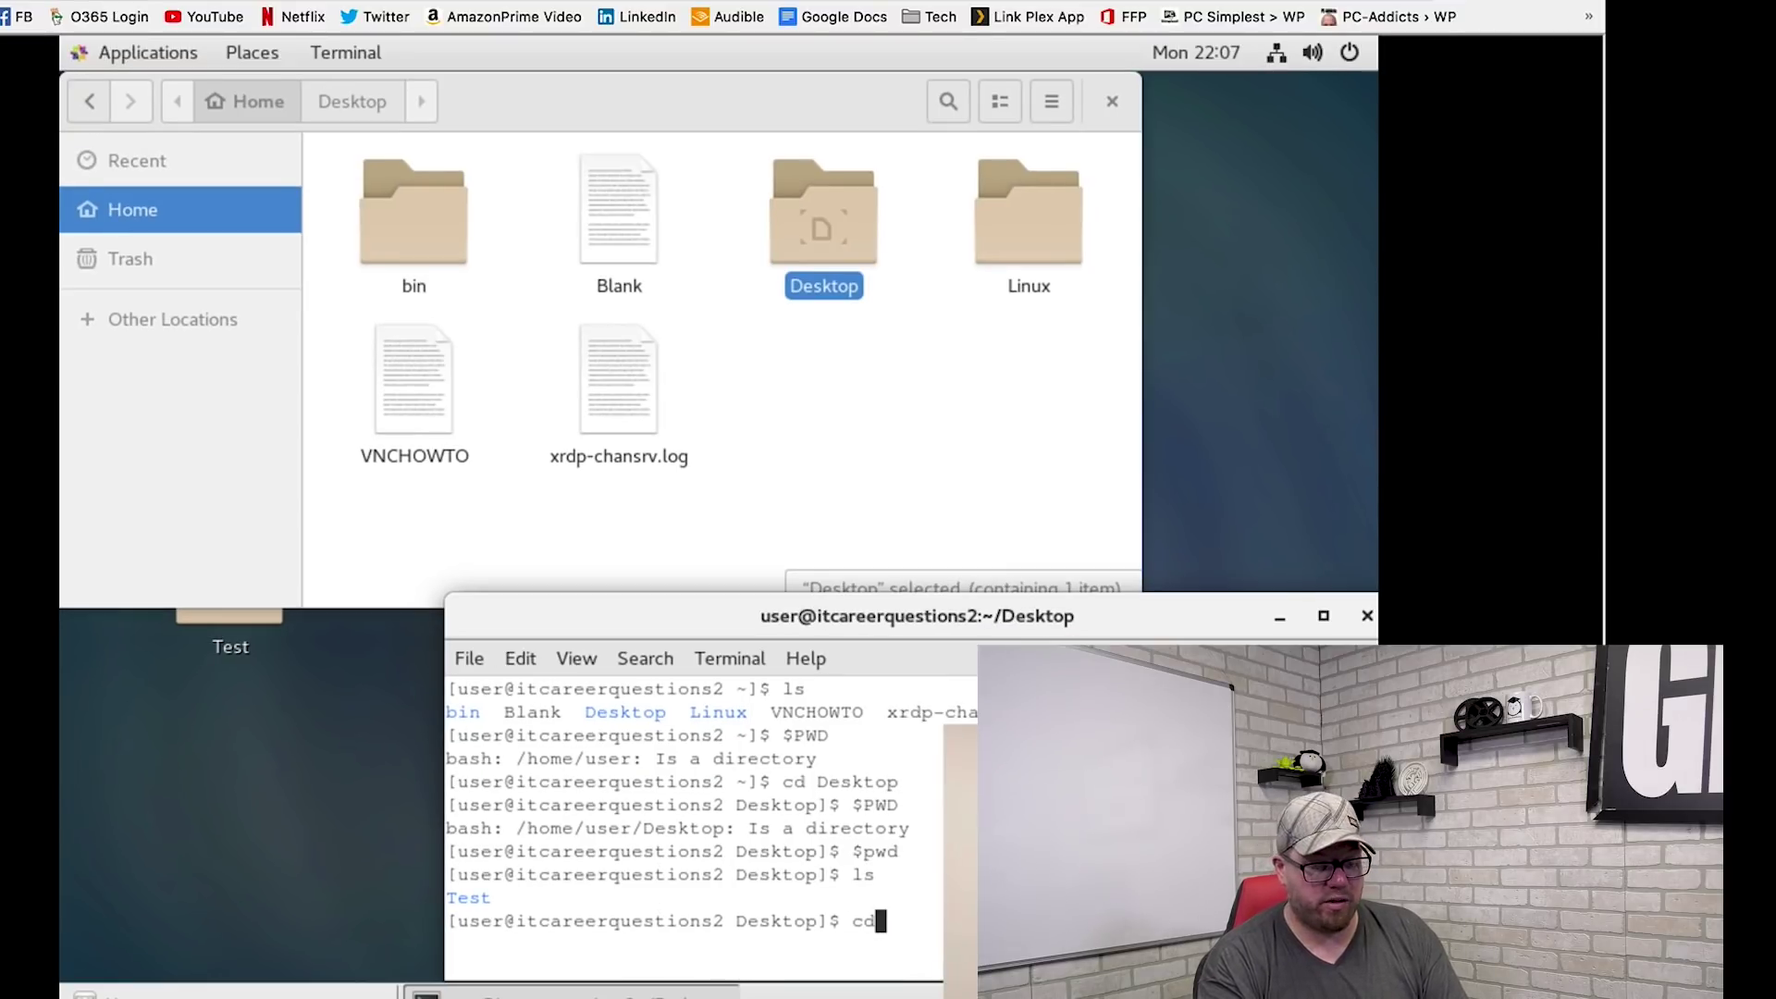
pyautogui.write(' ..')
pyautogui.press('Return')
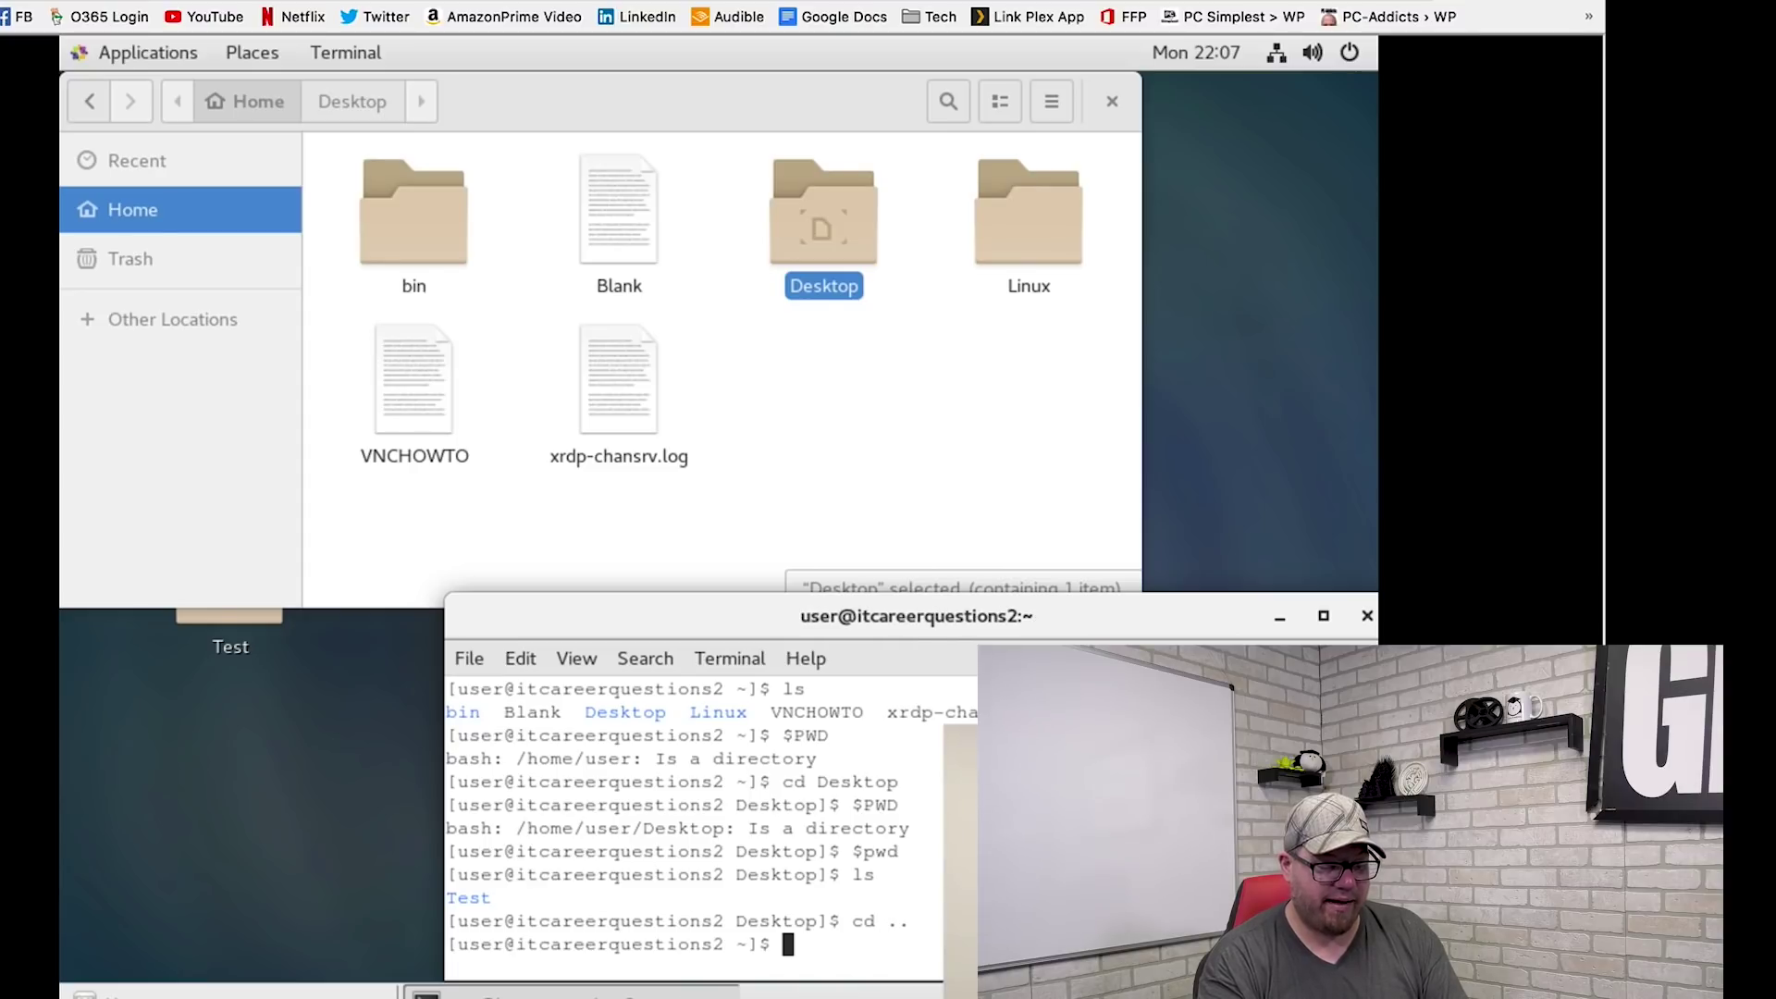
# Check the terminal's current path with $PWD and list the home directory's contents with ls
pyautogui.write('#')
pyautogui.press('BackSpace')
pyautogui.write('$PWD')
pyautogui.press('Return')
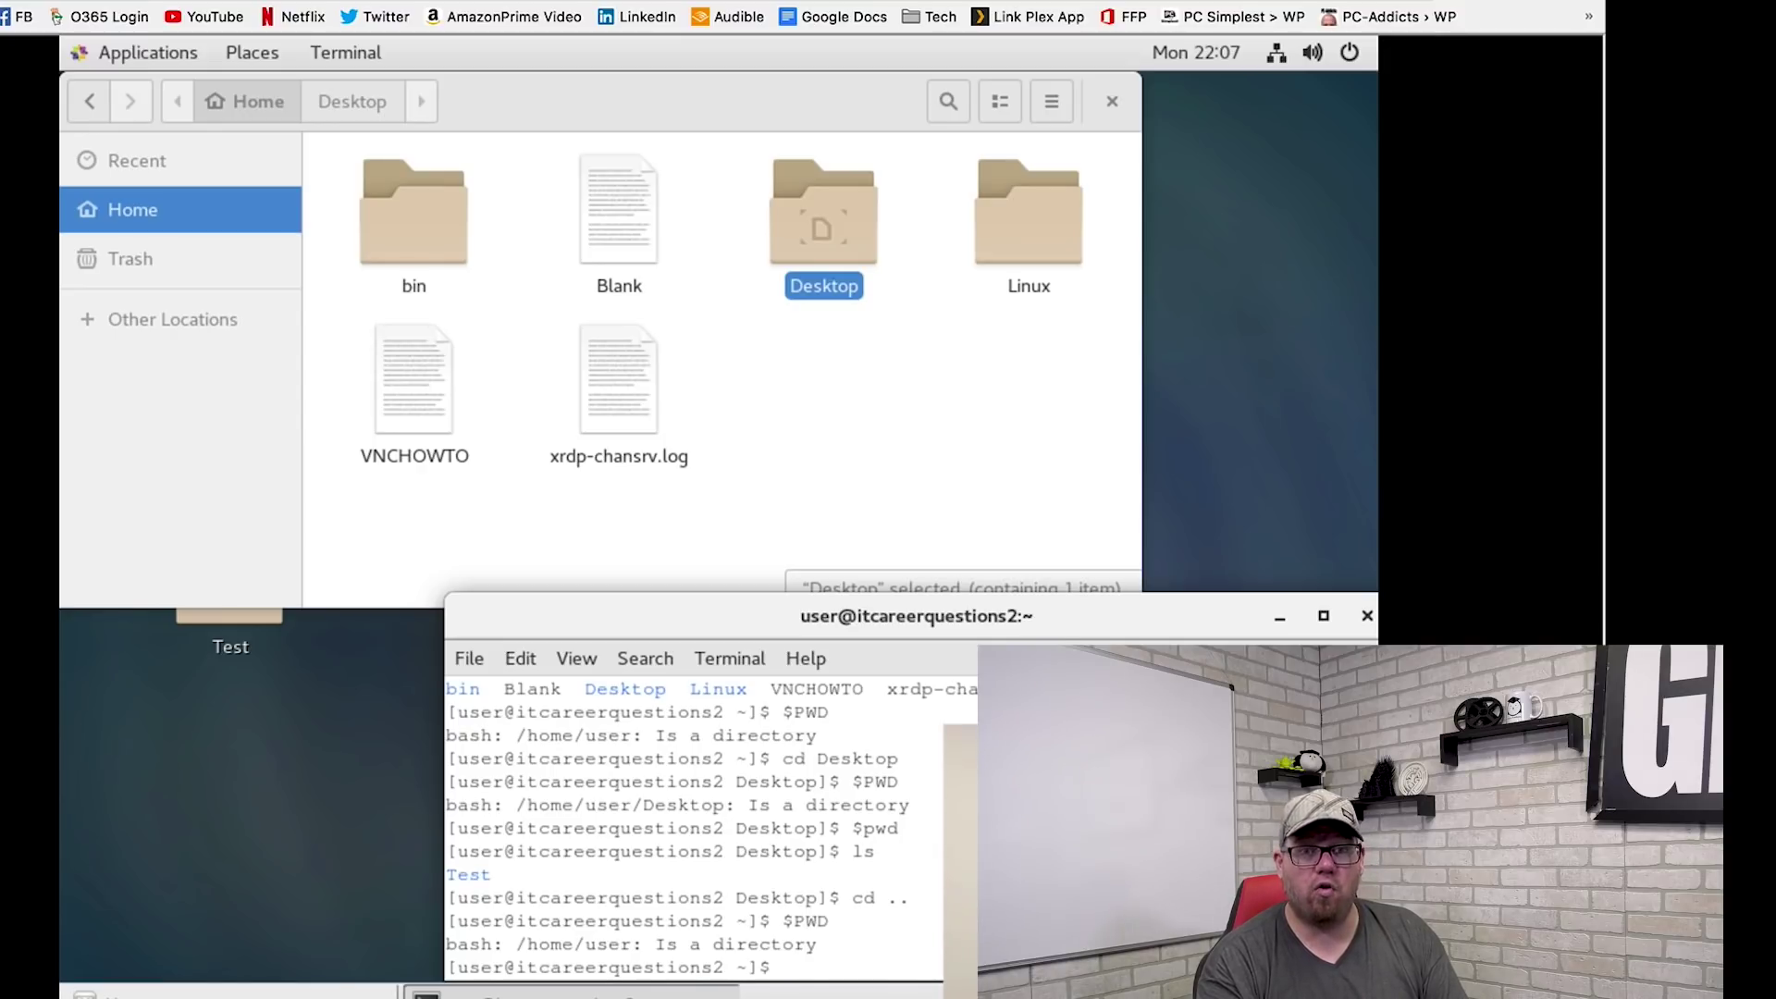
pyautogui.write('ls')
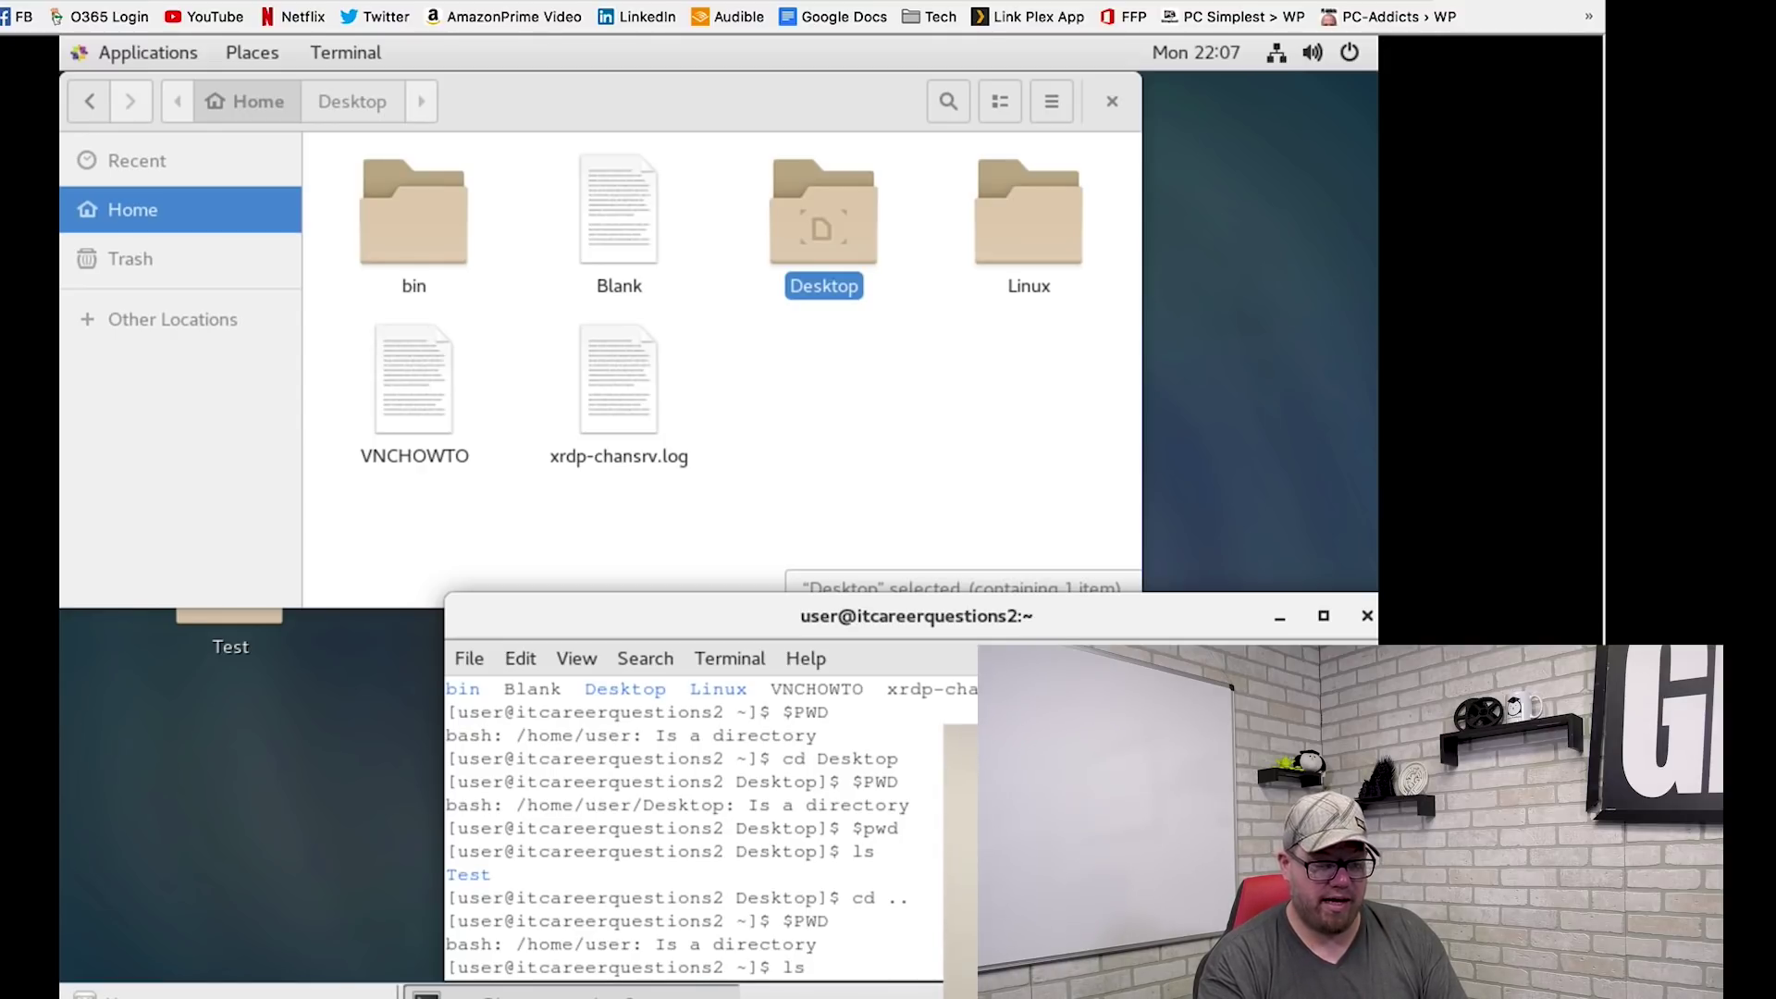
pyautogui.press('Return')
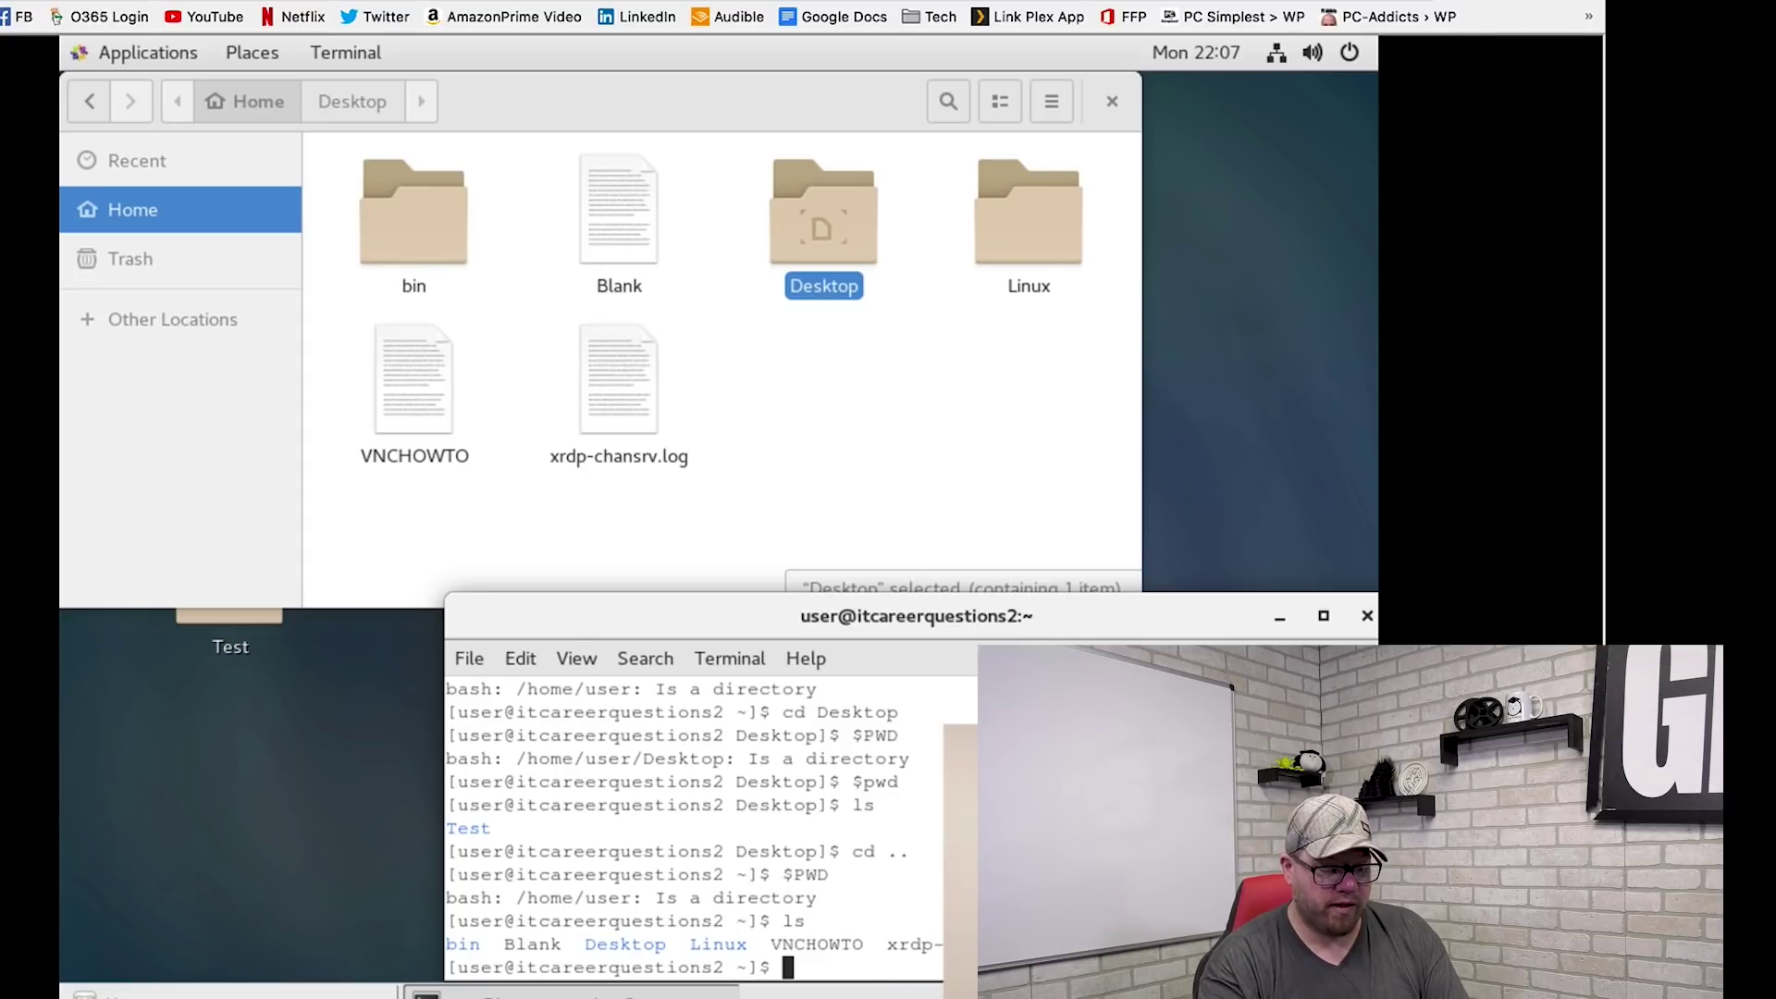
# List everything in the home directory, including hidden files, with ls -a
pyautogui.write('ls')
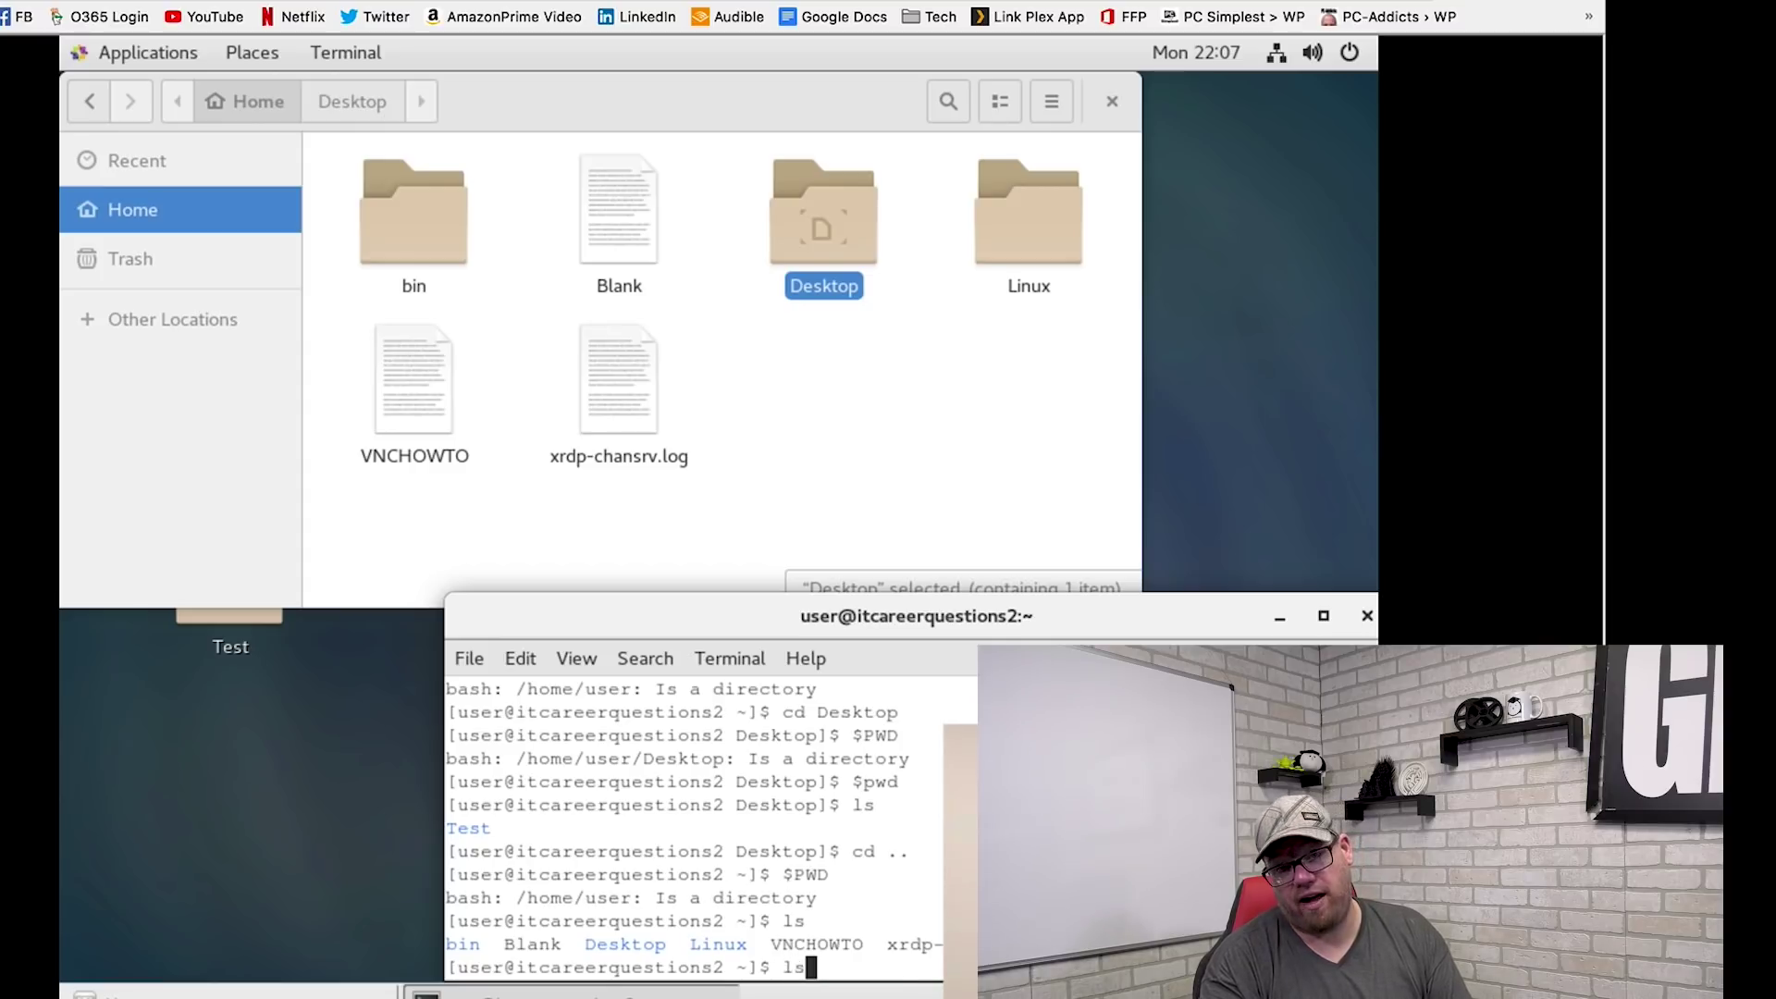
pyautogui.write(' -a')
pyautogui.press('Return')
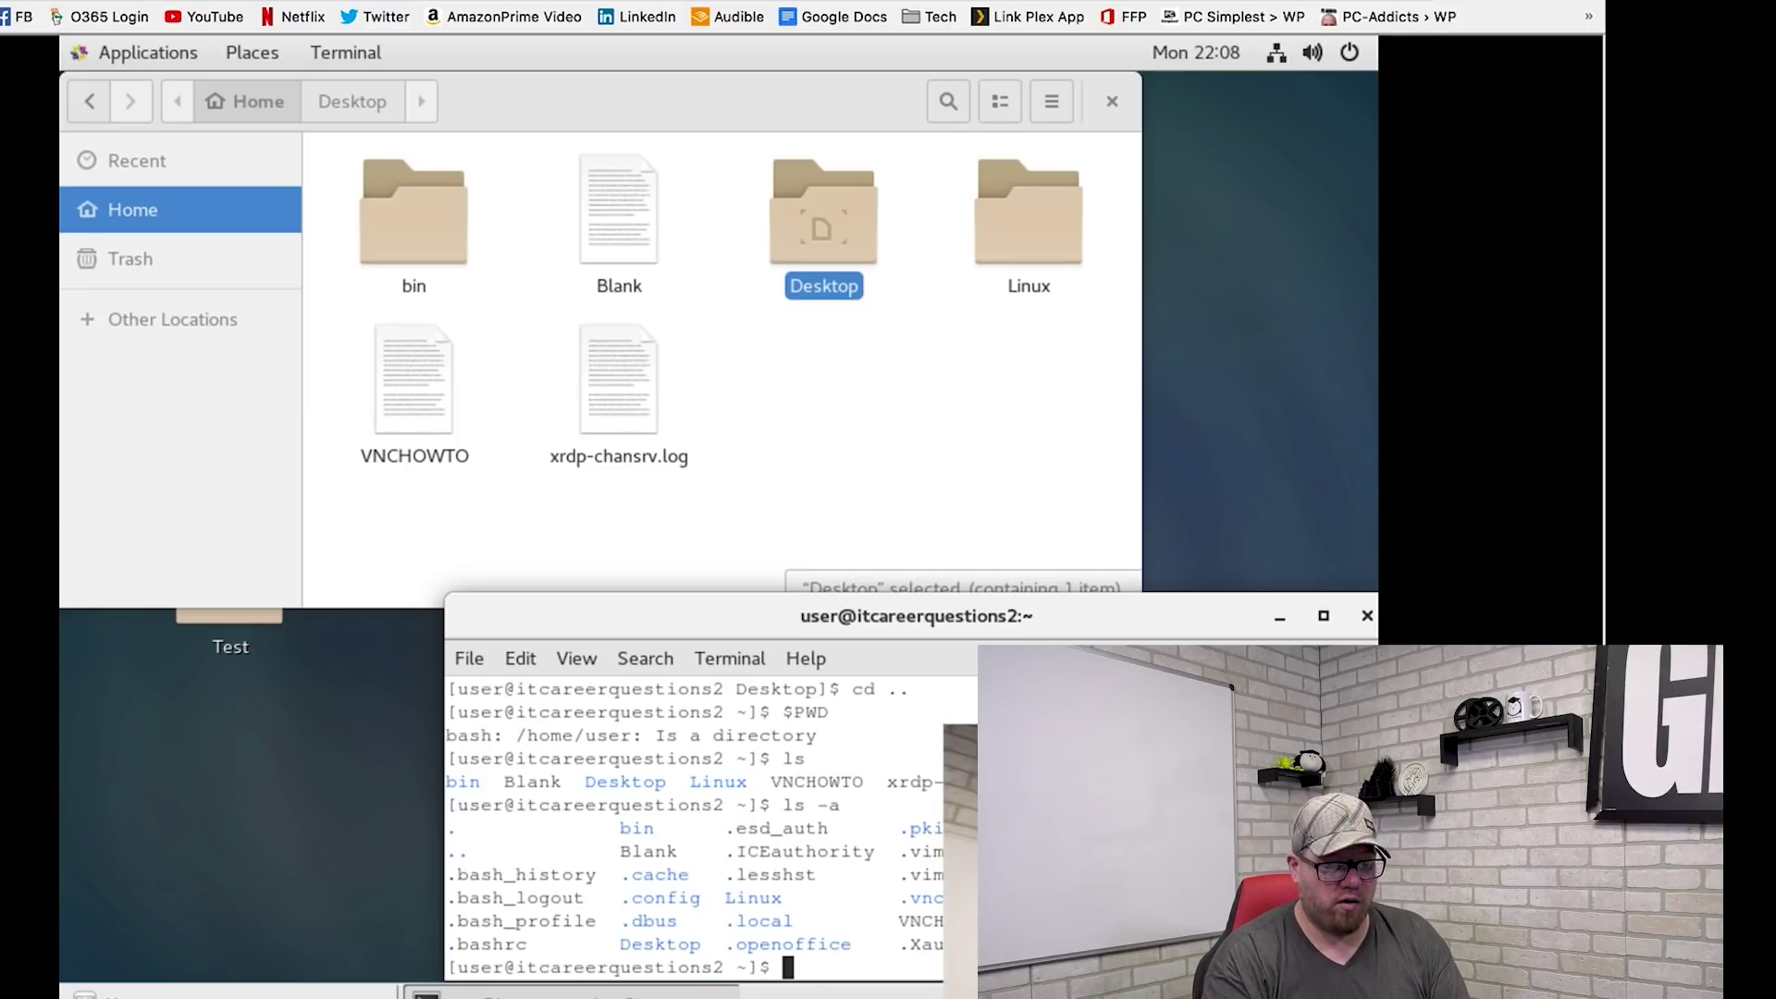
# Try to change the terminal's directory with cd local, without the leading dot
pyautogui.write('cd ')
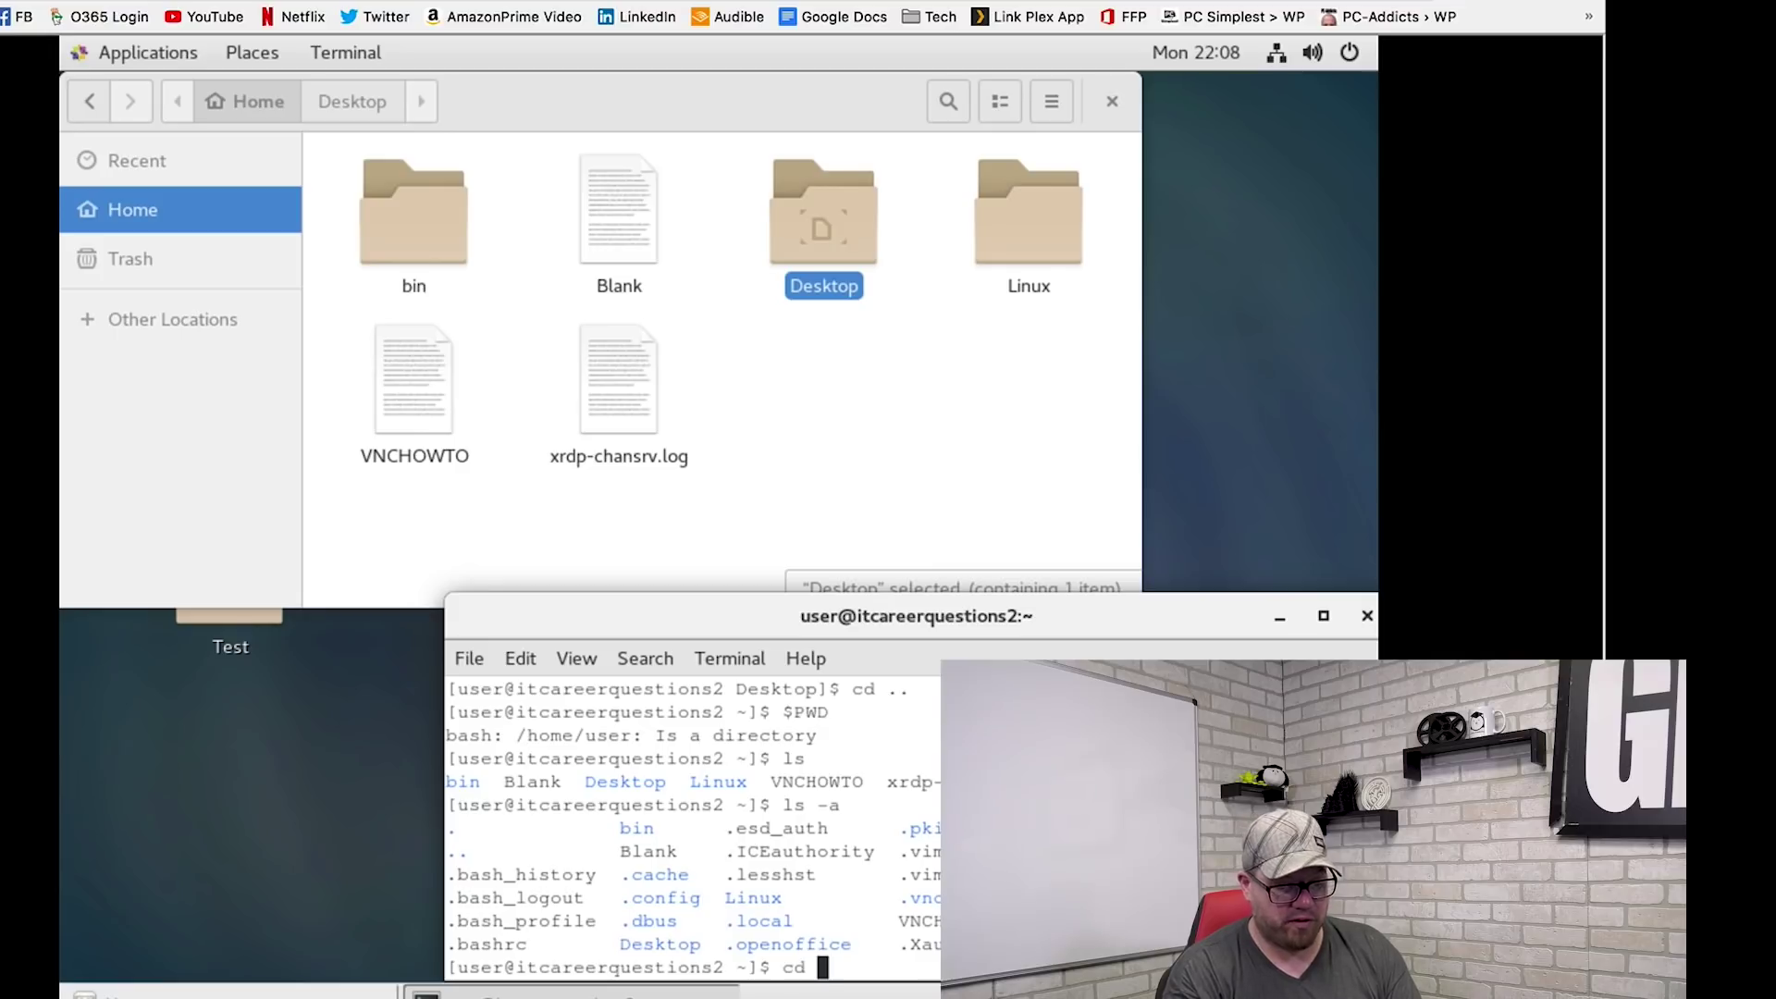
pyautogui.write('local')
pyautogui.press('Return')
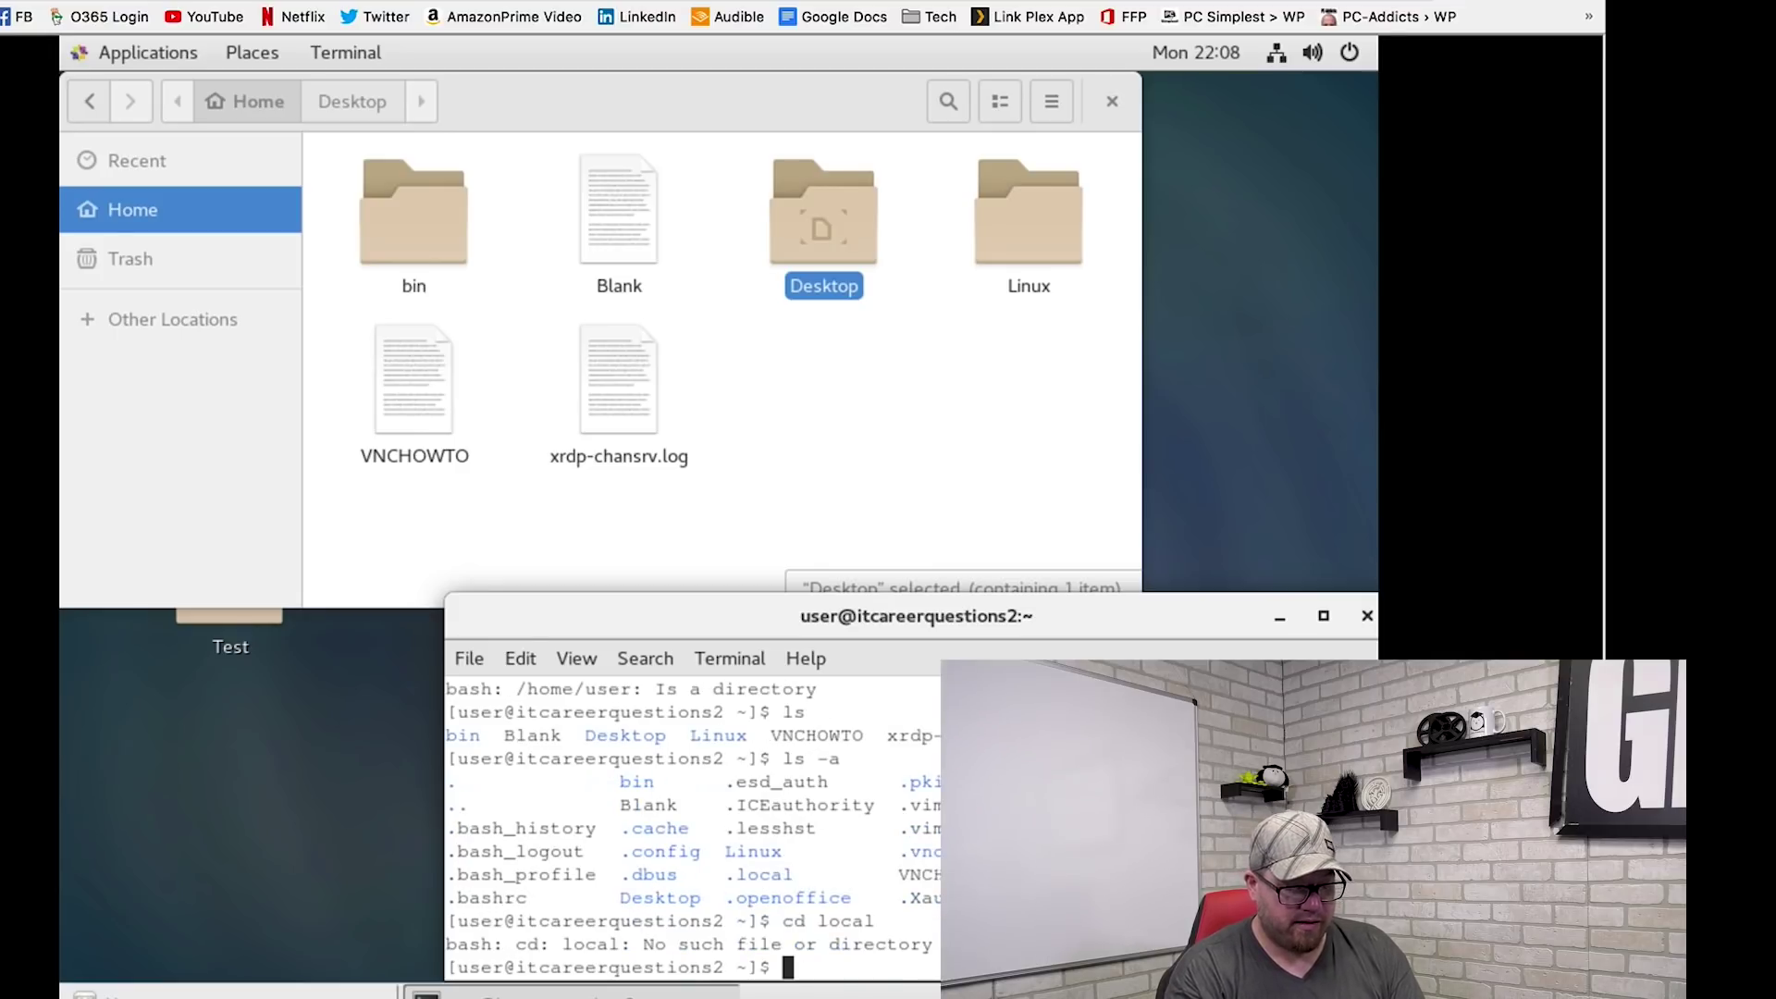
# Clear the terminal and list all home directory entries again with ls -a
pyautogui.write('clear')
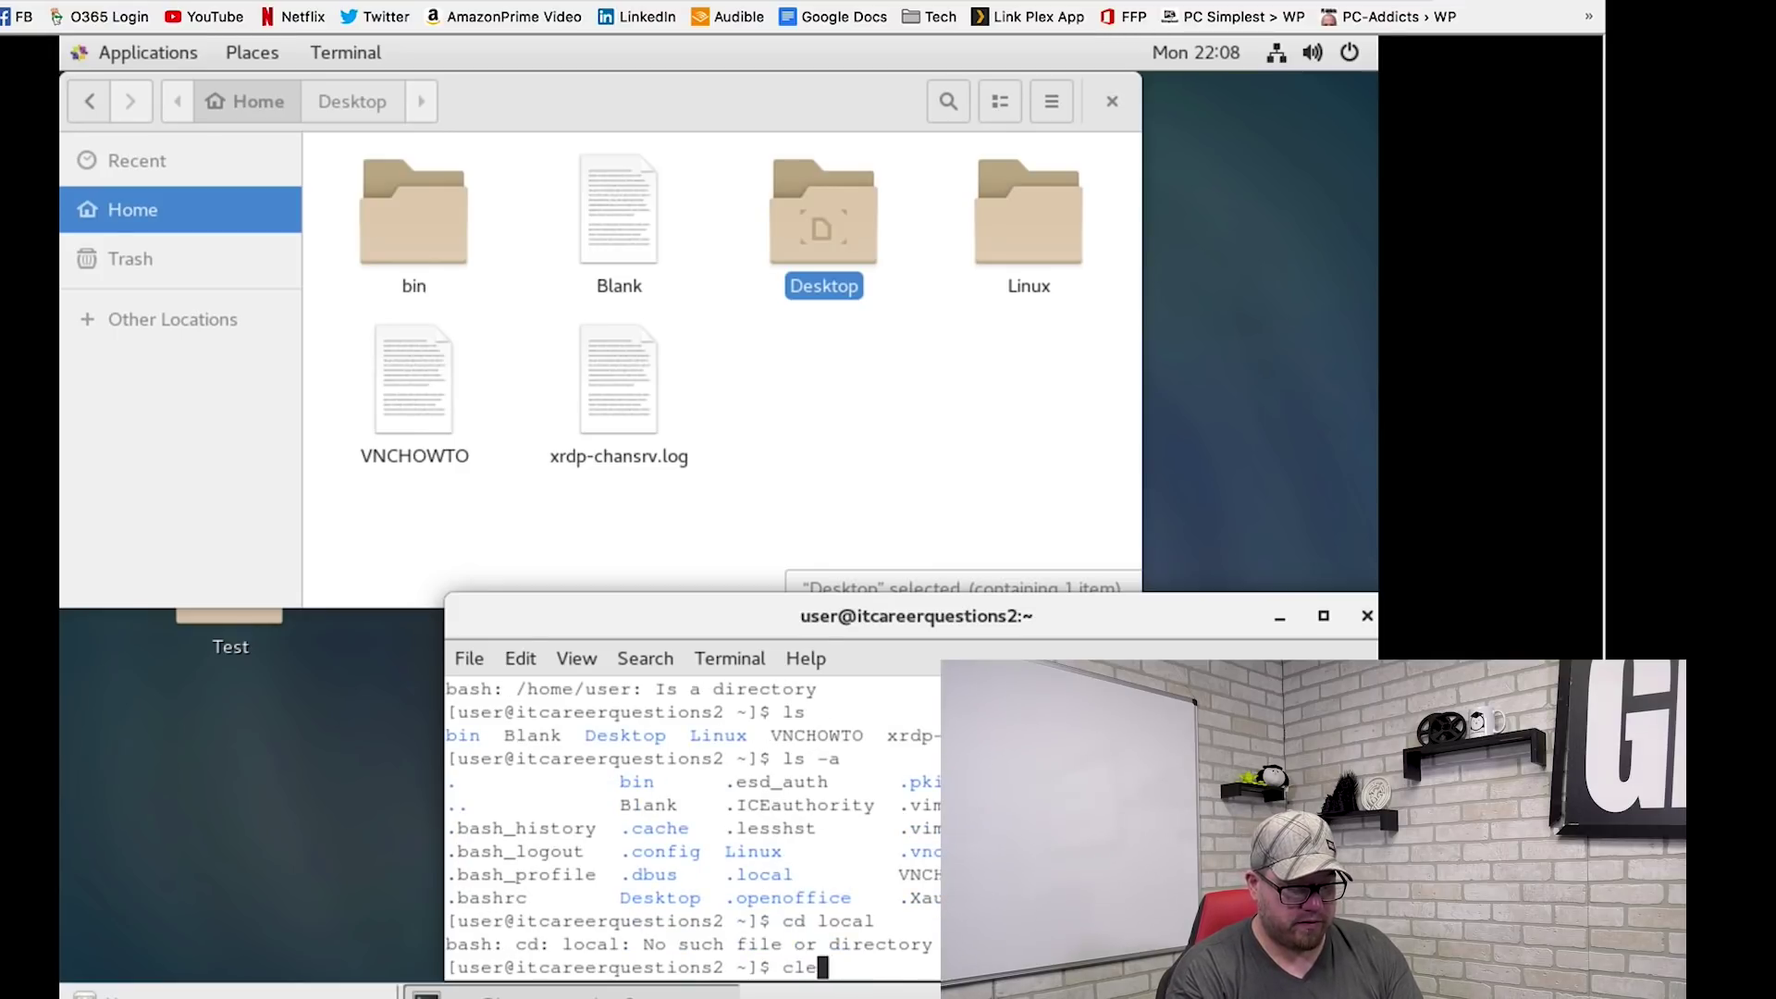
pyautogui.press('Return')
pyautogui.write('ls -a')
pyautogui.press('Return')
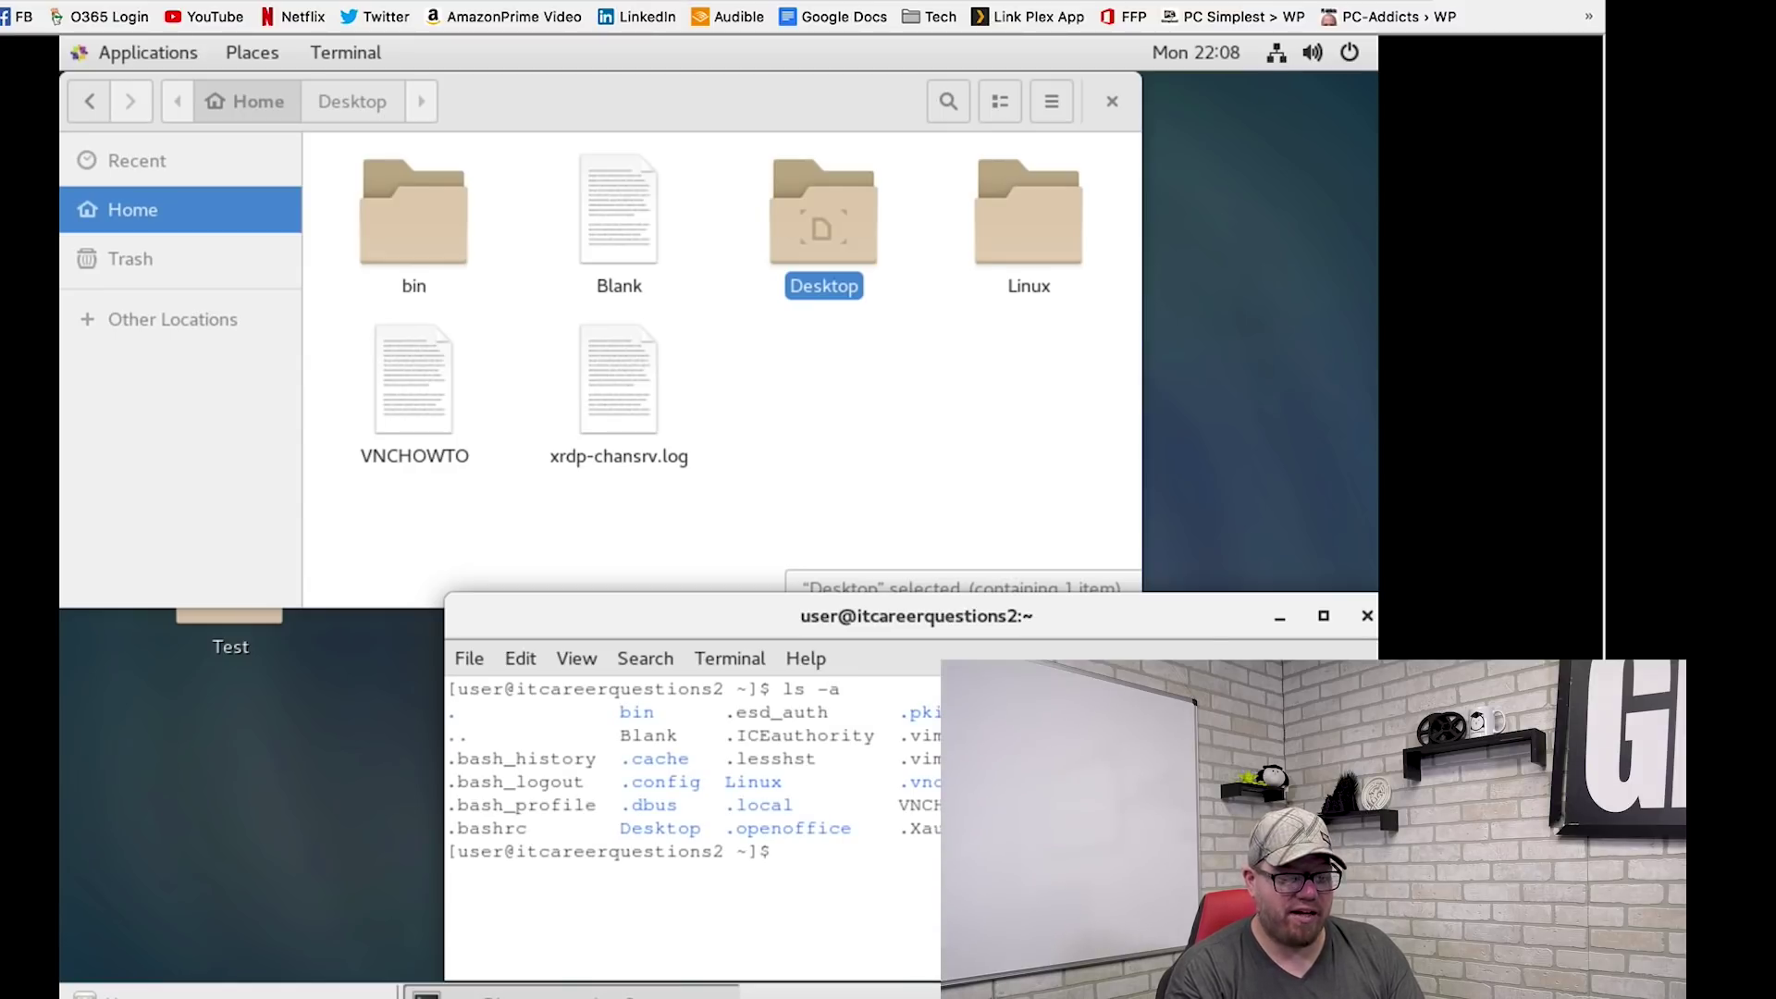
# Change into the hidden .local directory with cd .local and list its contents with ls
pyautogui.write('cd ')
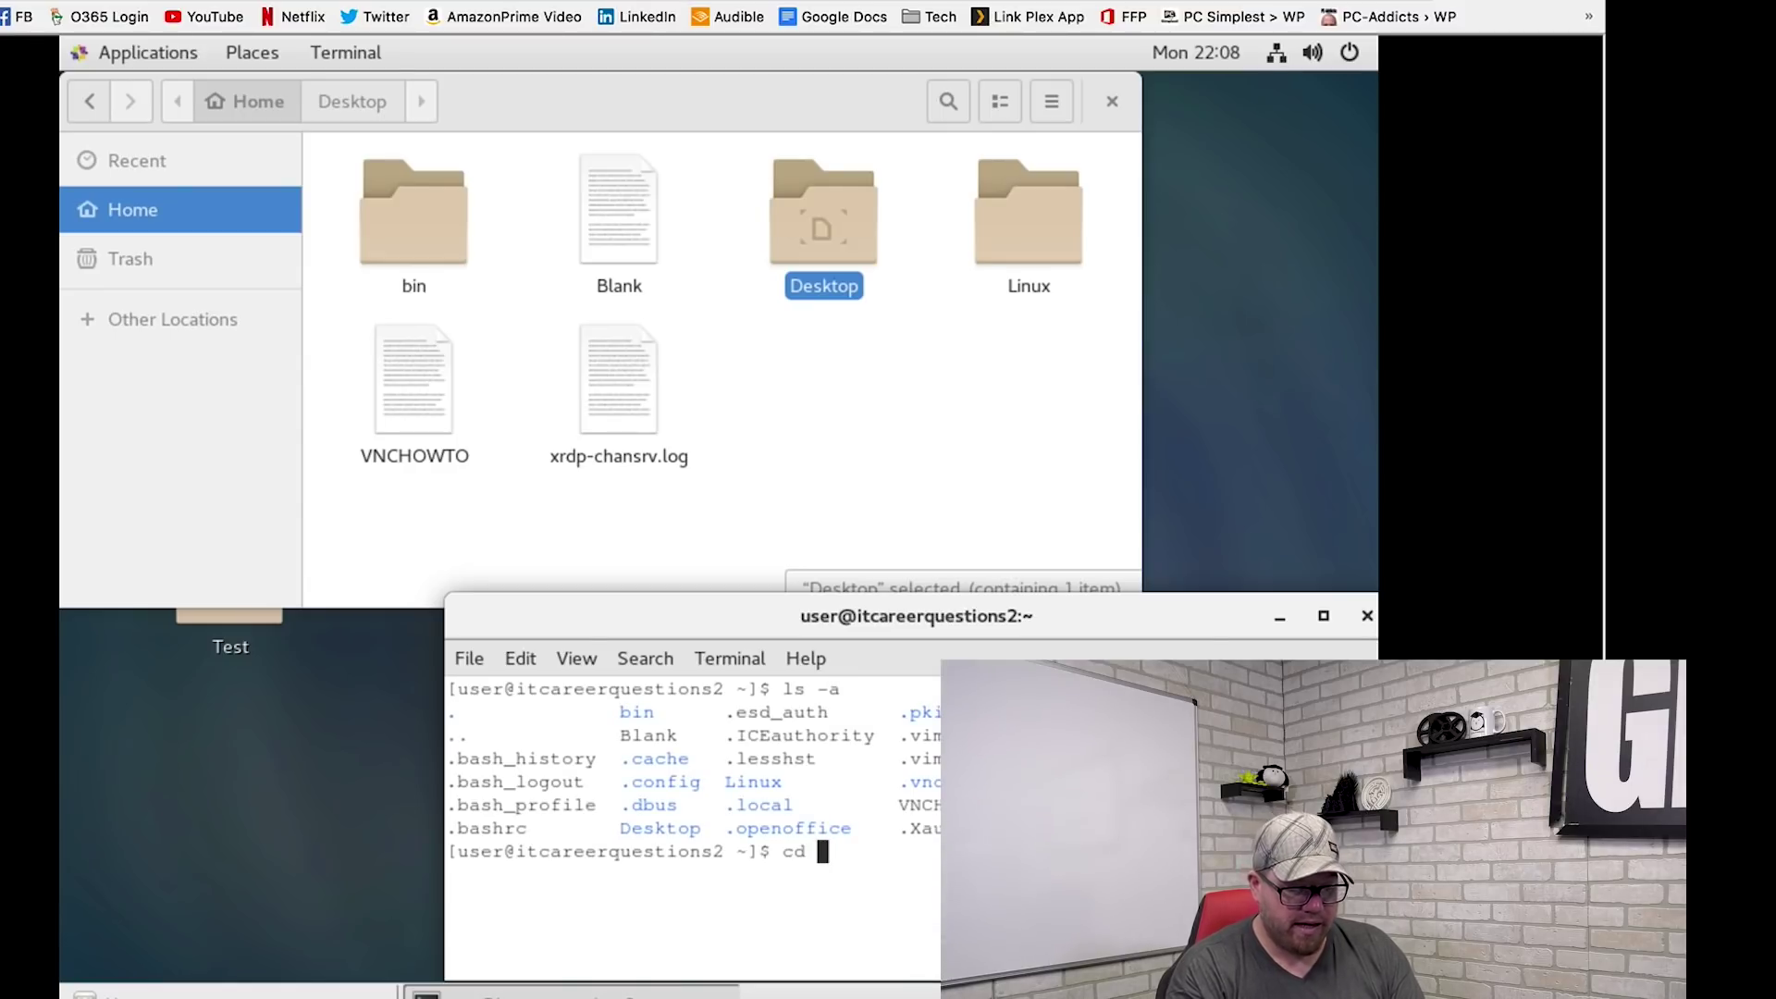
pyautogui.write('.local')
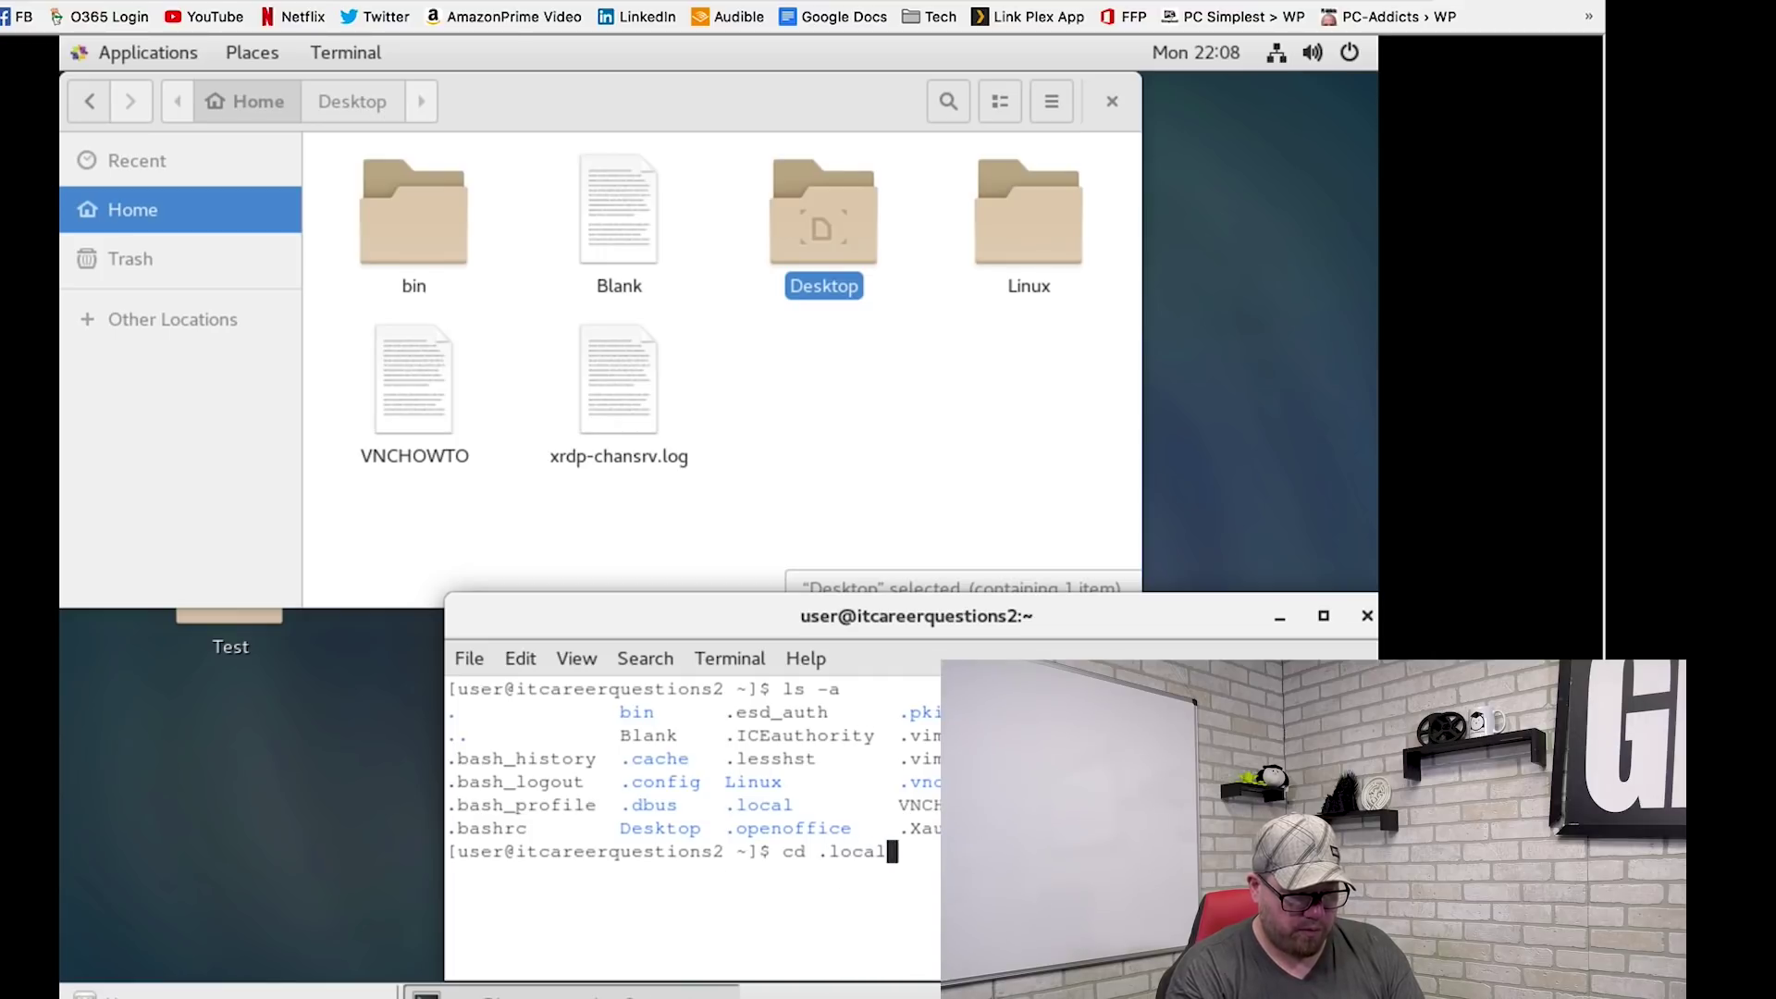
pyautogui.press('Return')
pyautogui.write('ls')
pyautogui.press('Return')
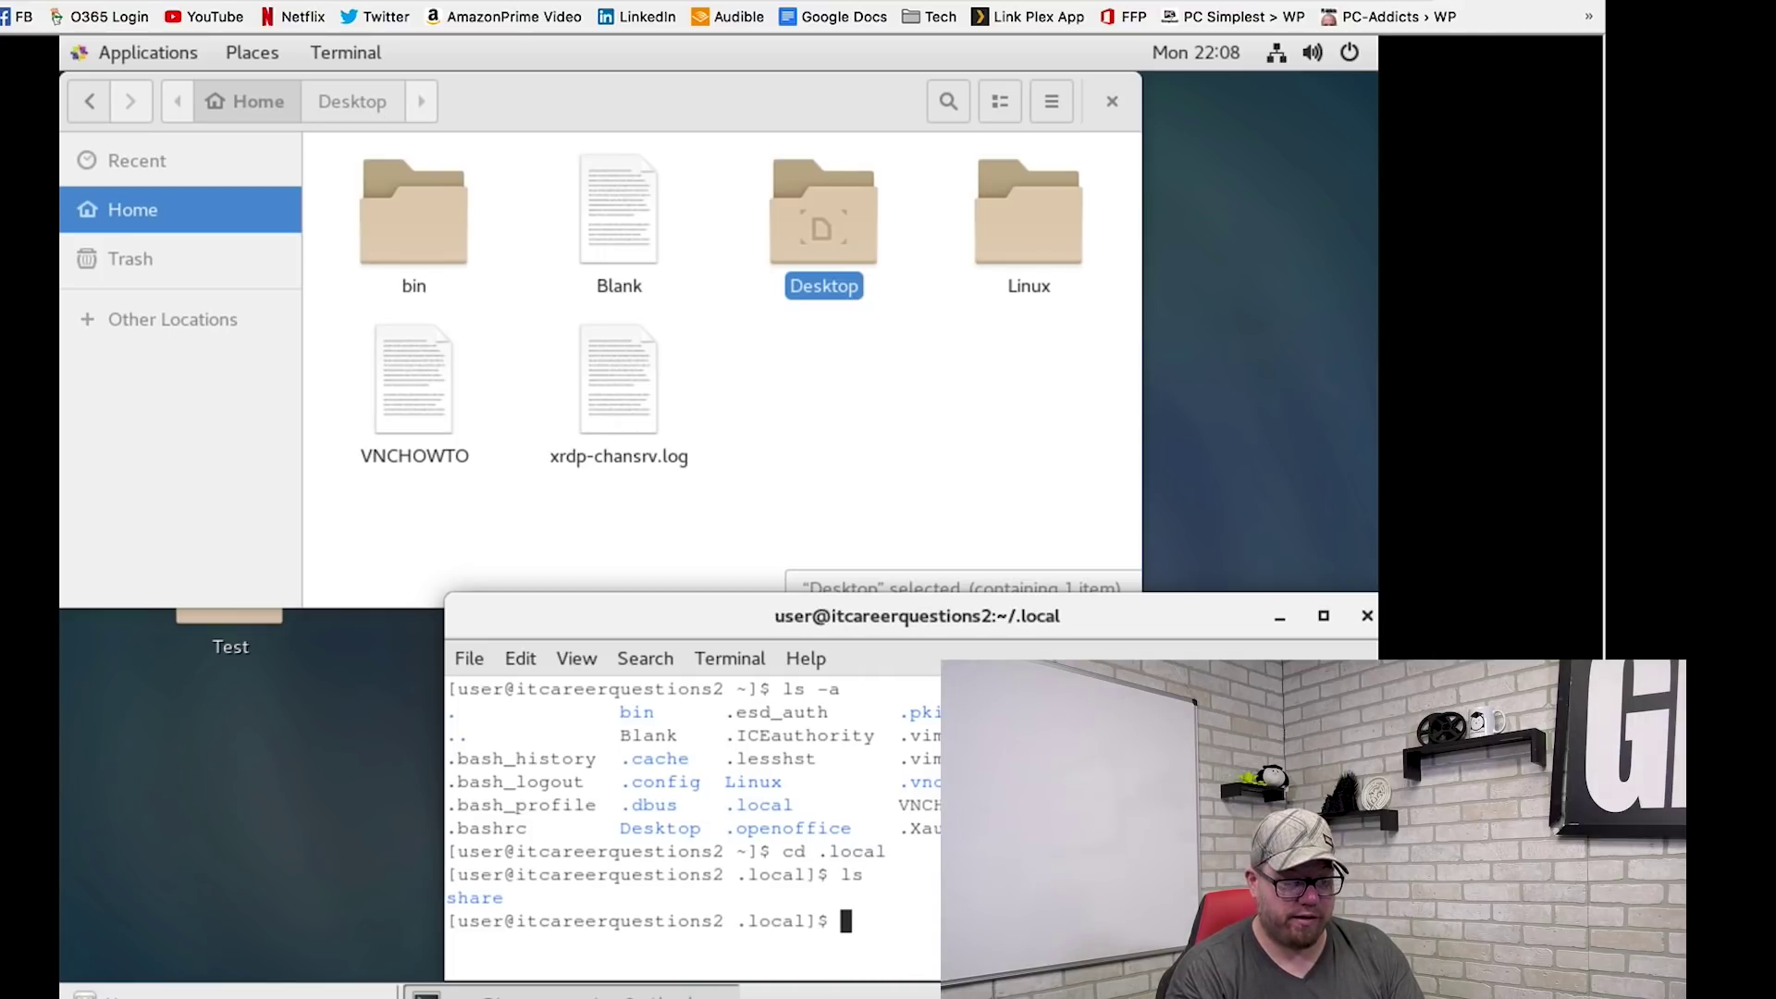
# Move into the share subdirectory with cd share and list its contents with ls
pyautogui.write('cd share')
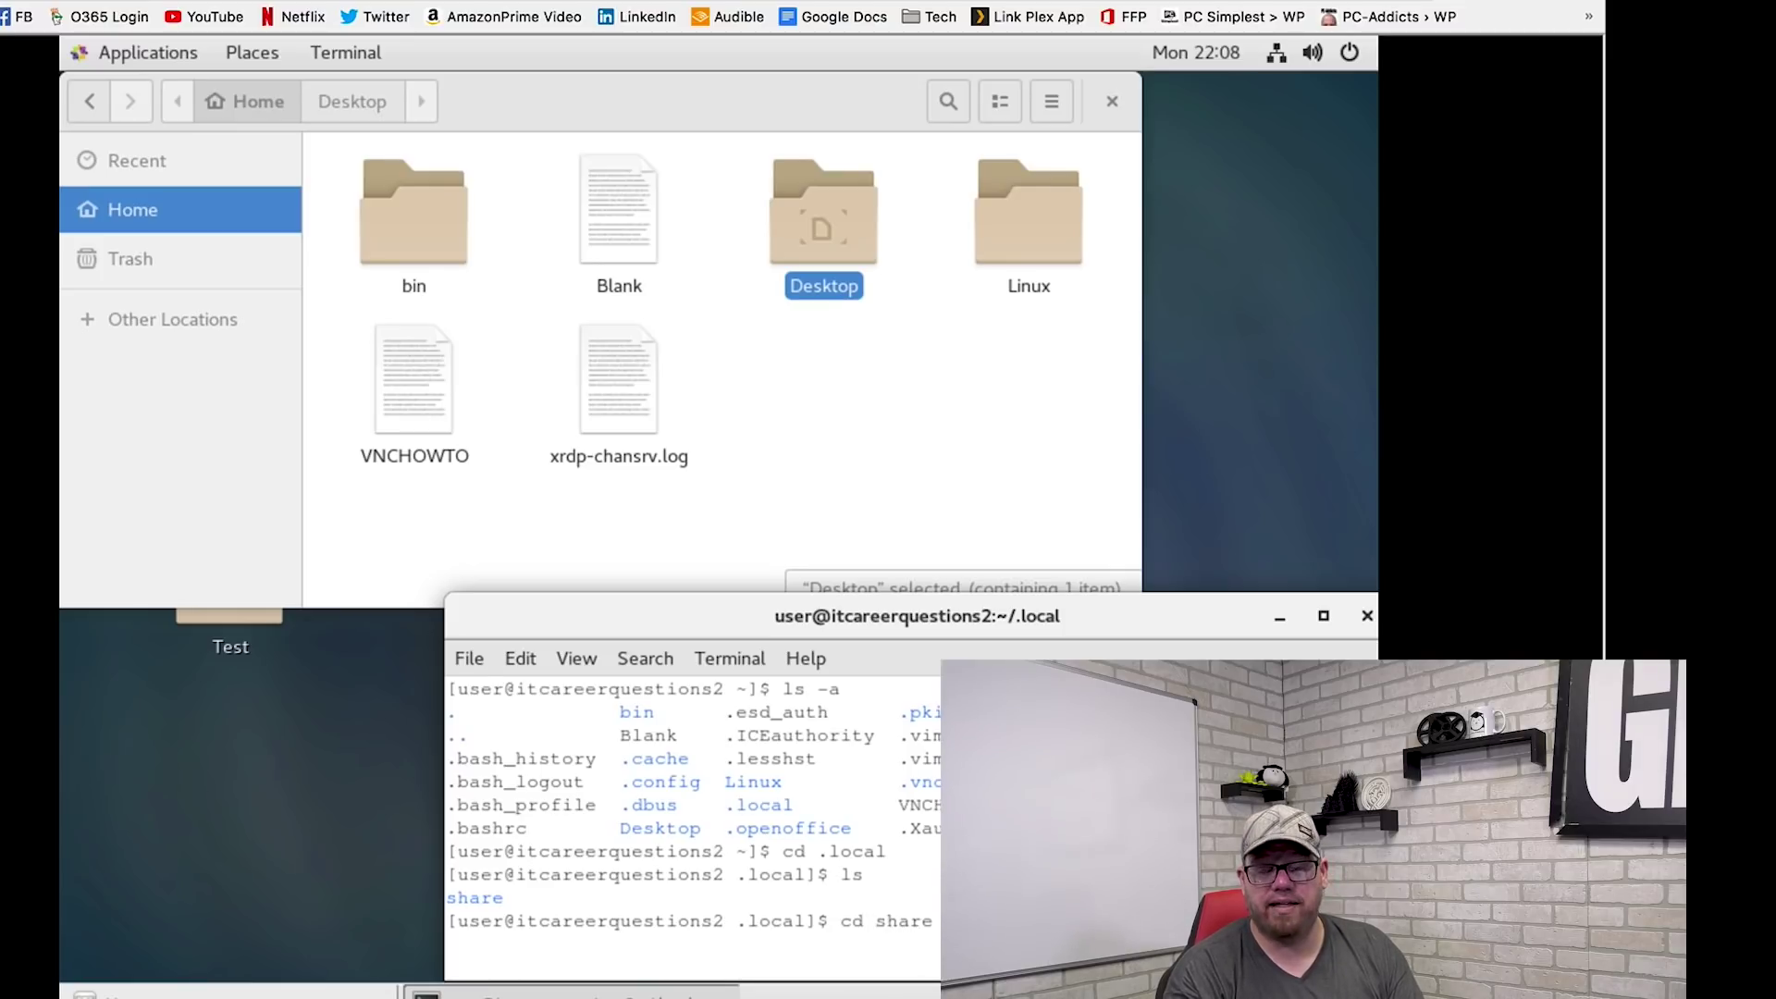
pyautogui.press('Return')
pyautogui.write('ls')
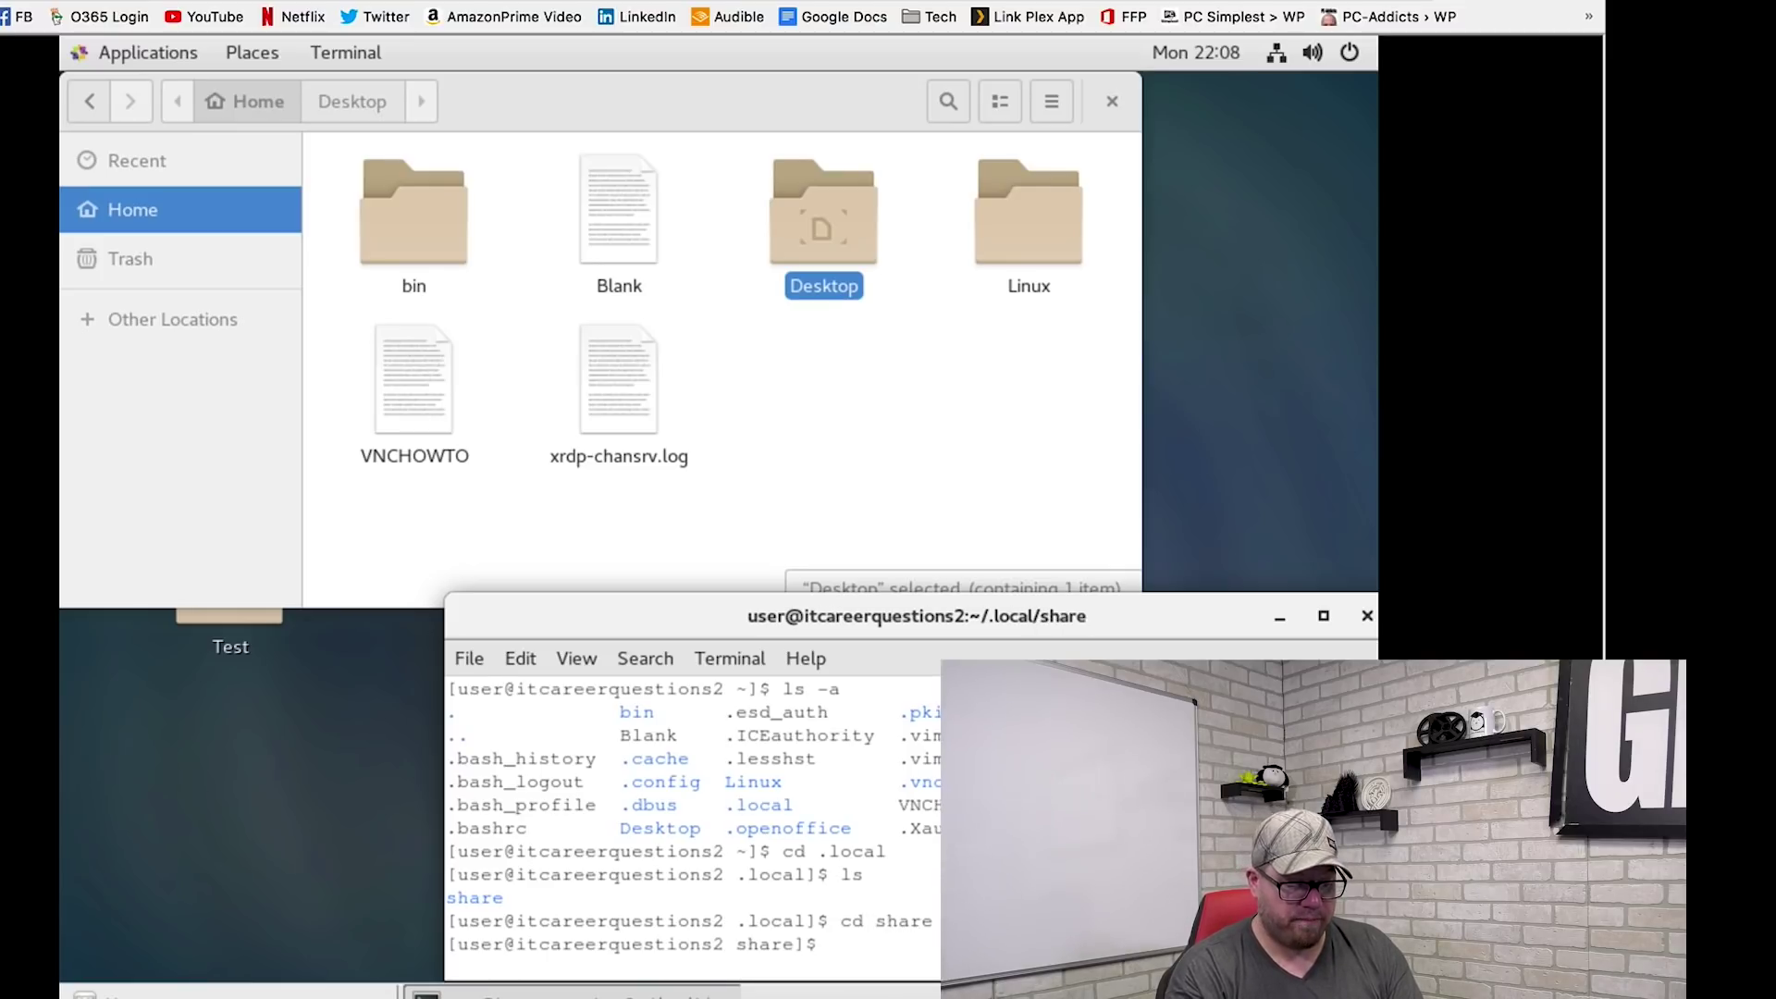
pyautogui.press('Return')
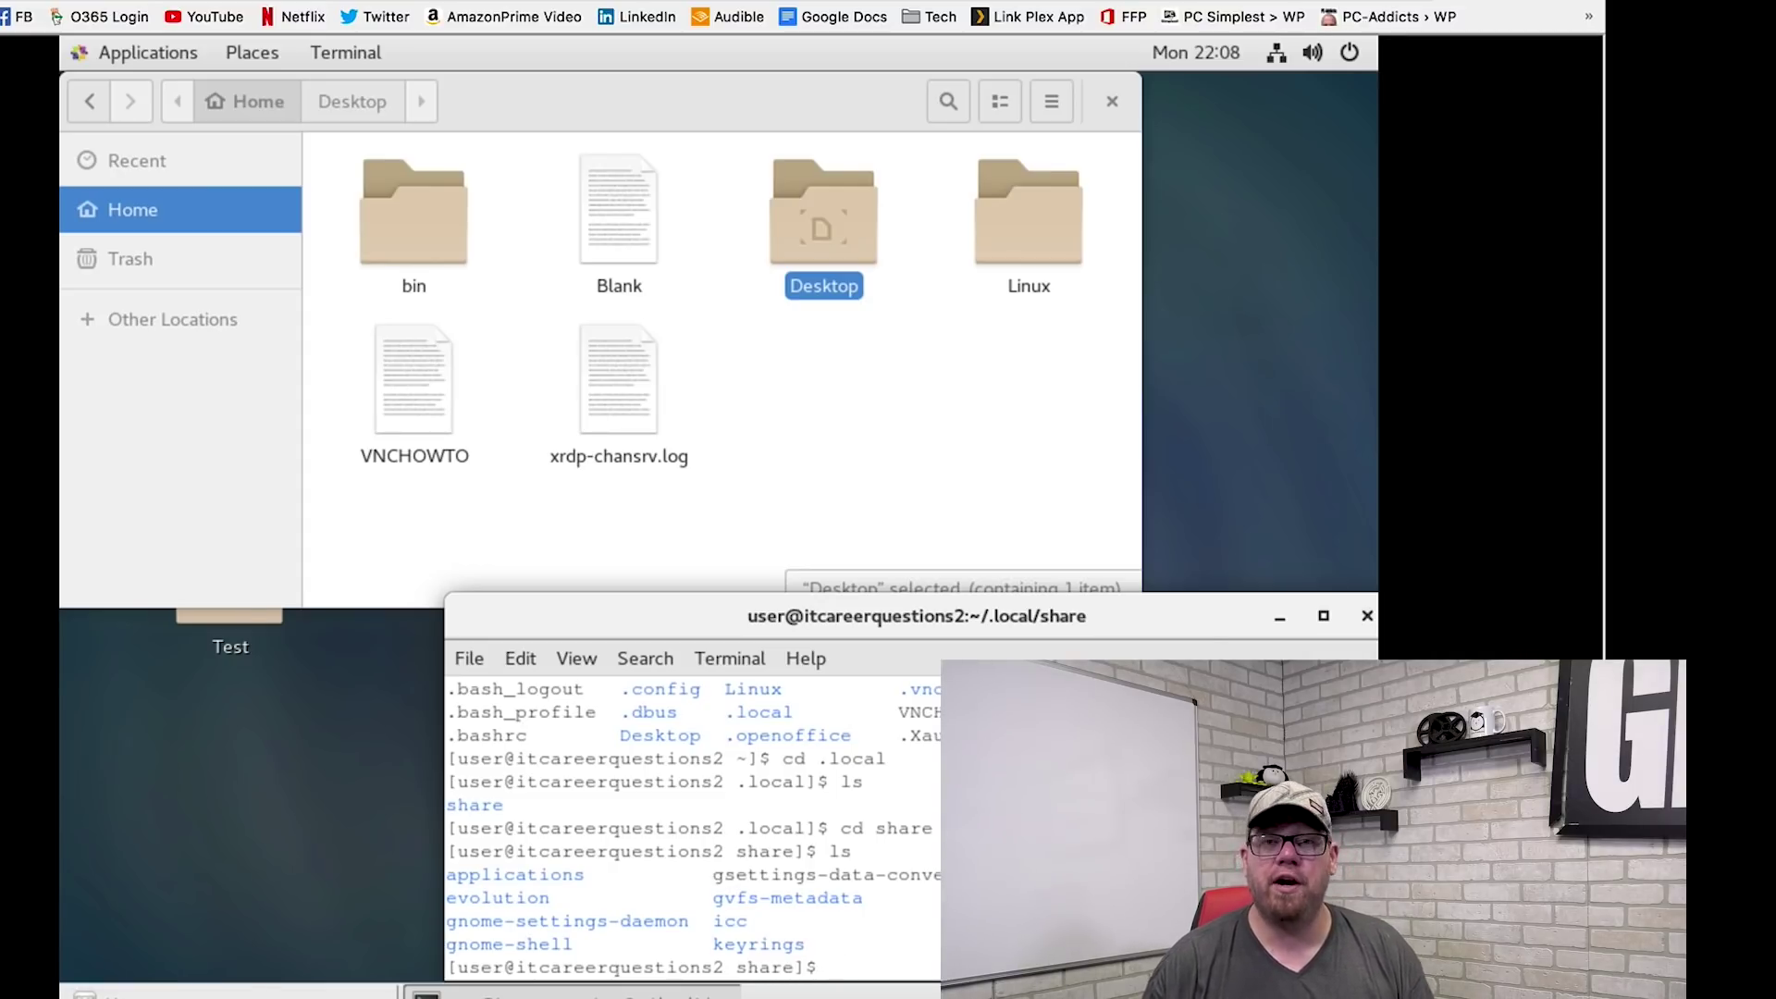
# Create a directory named Test in the home directory with mkdir Test, and list the directory with ls
pyautogui.click(894, 430)
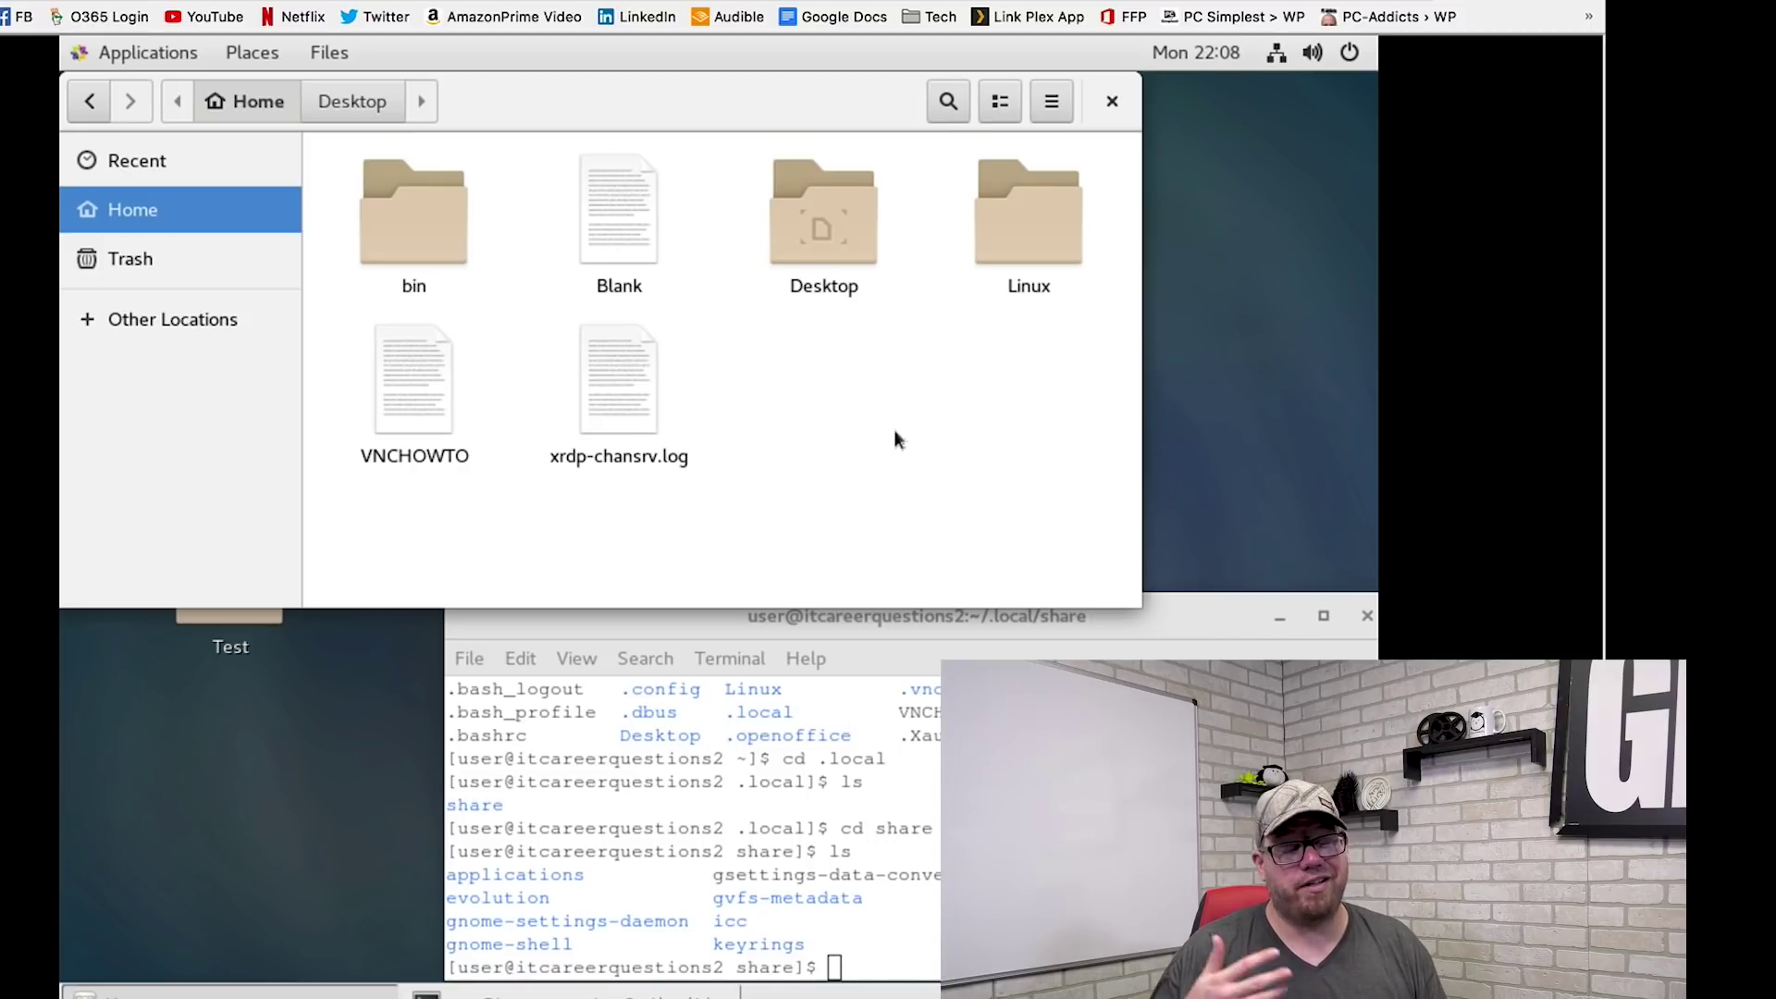
pyautogui.click(910, 968)
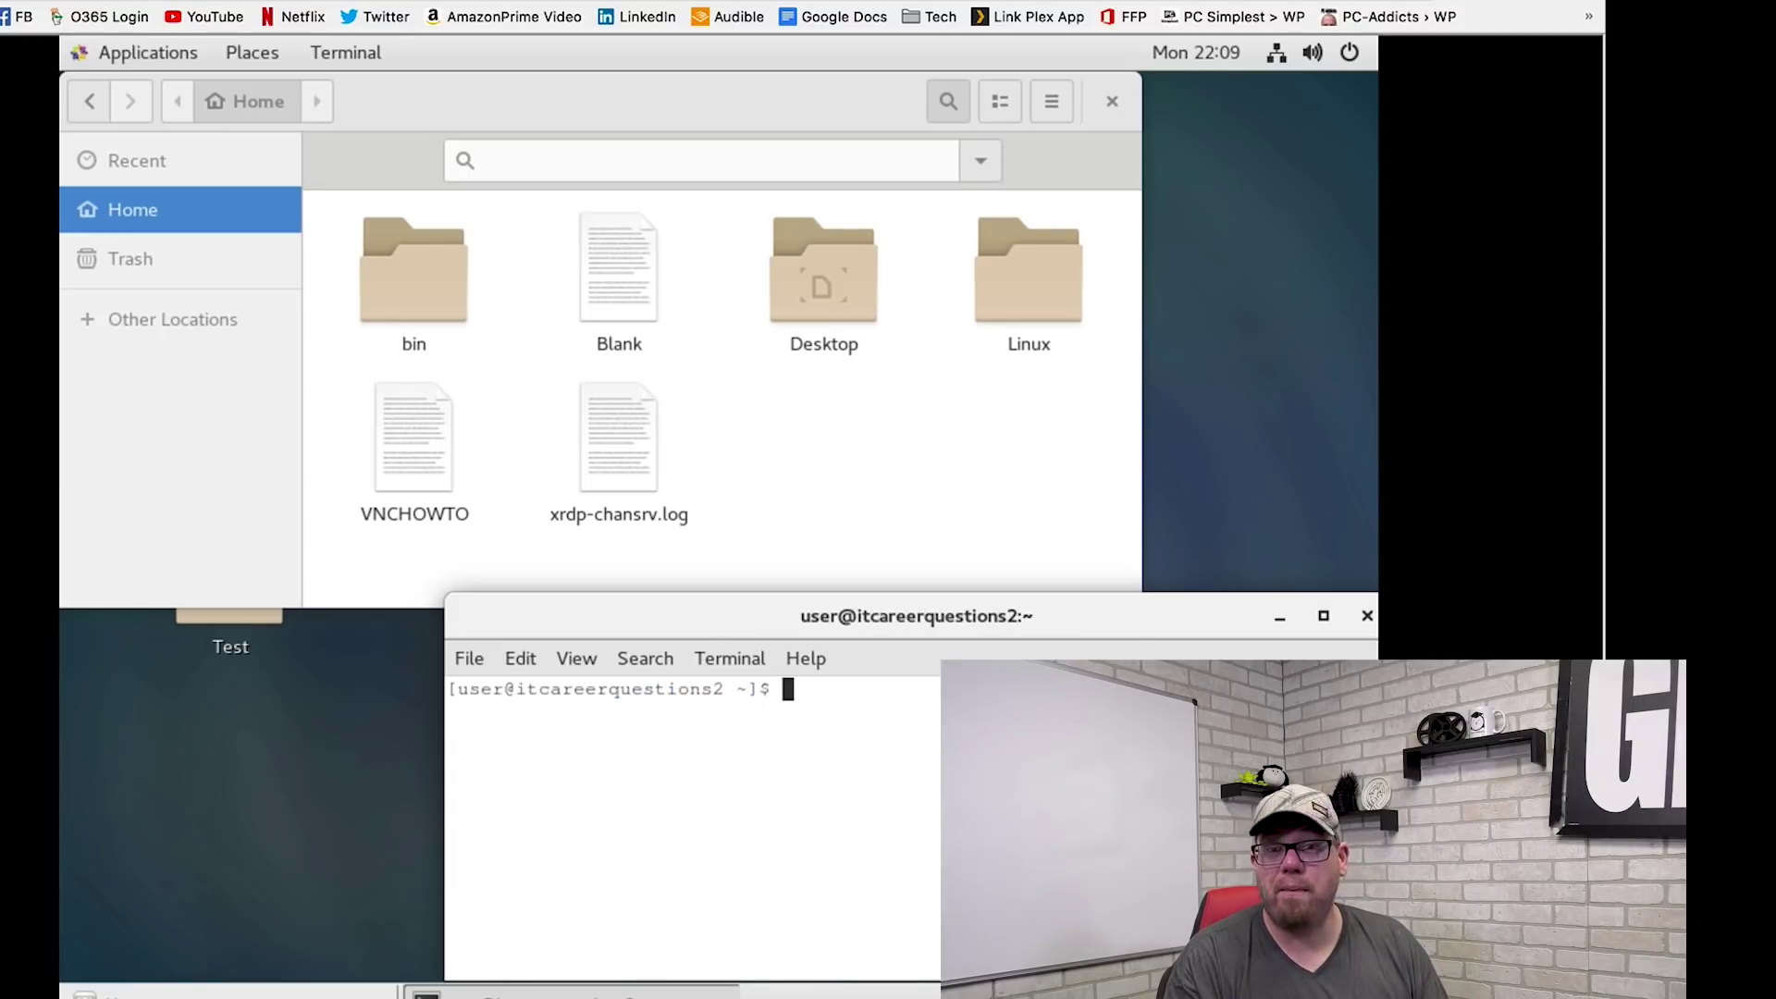
pyautogui.write('mkdir')
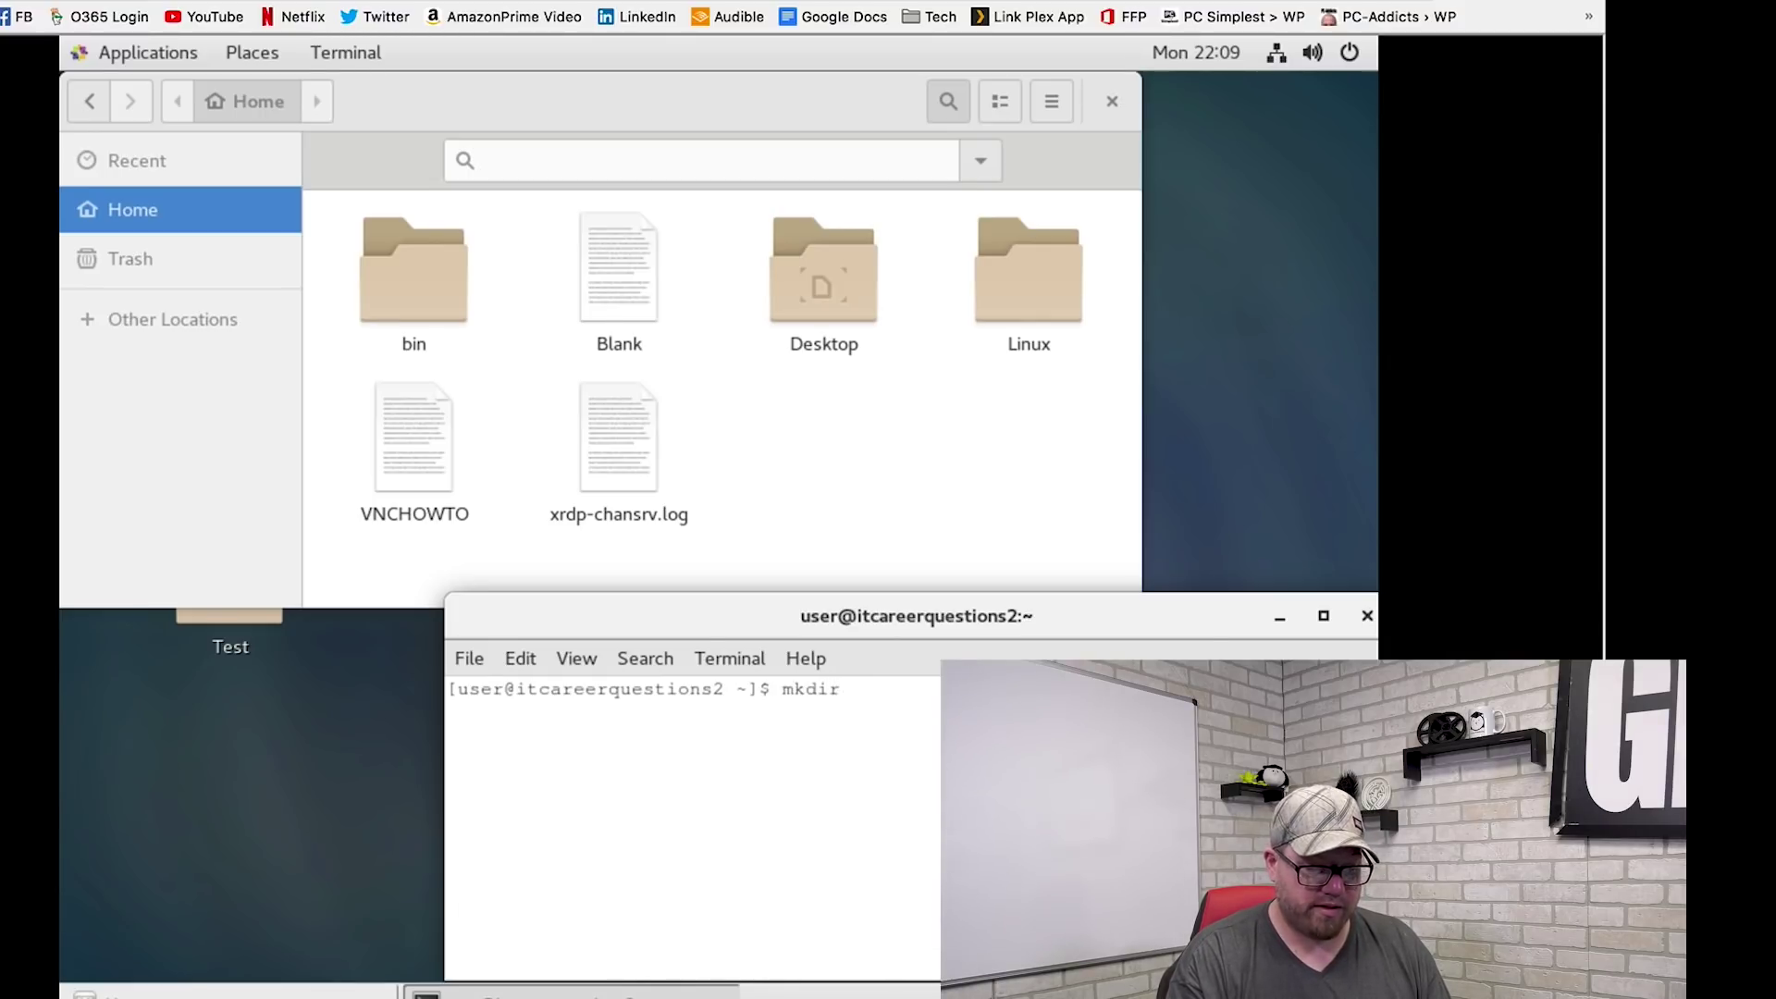
pyautogui.write(' Test')
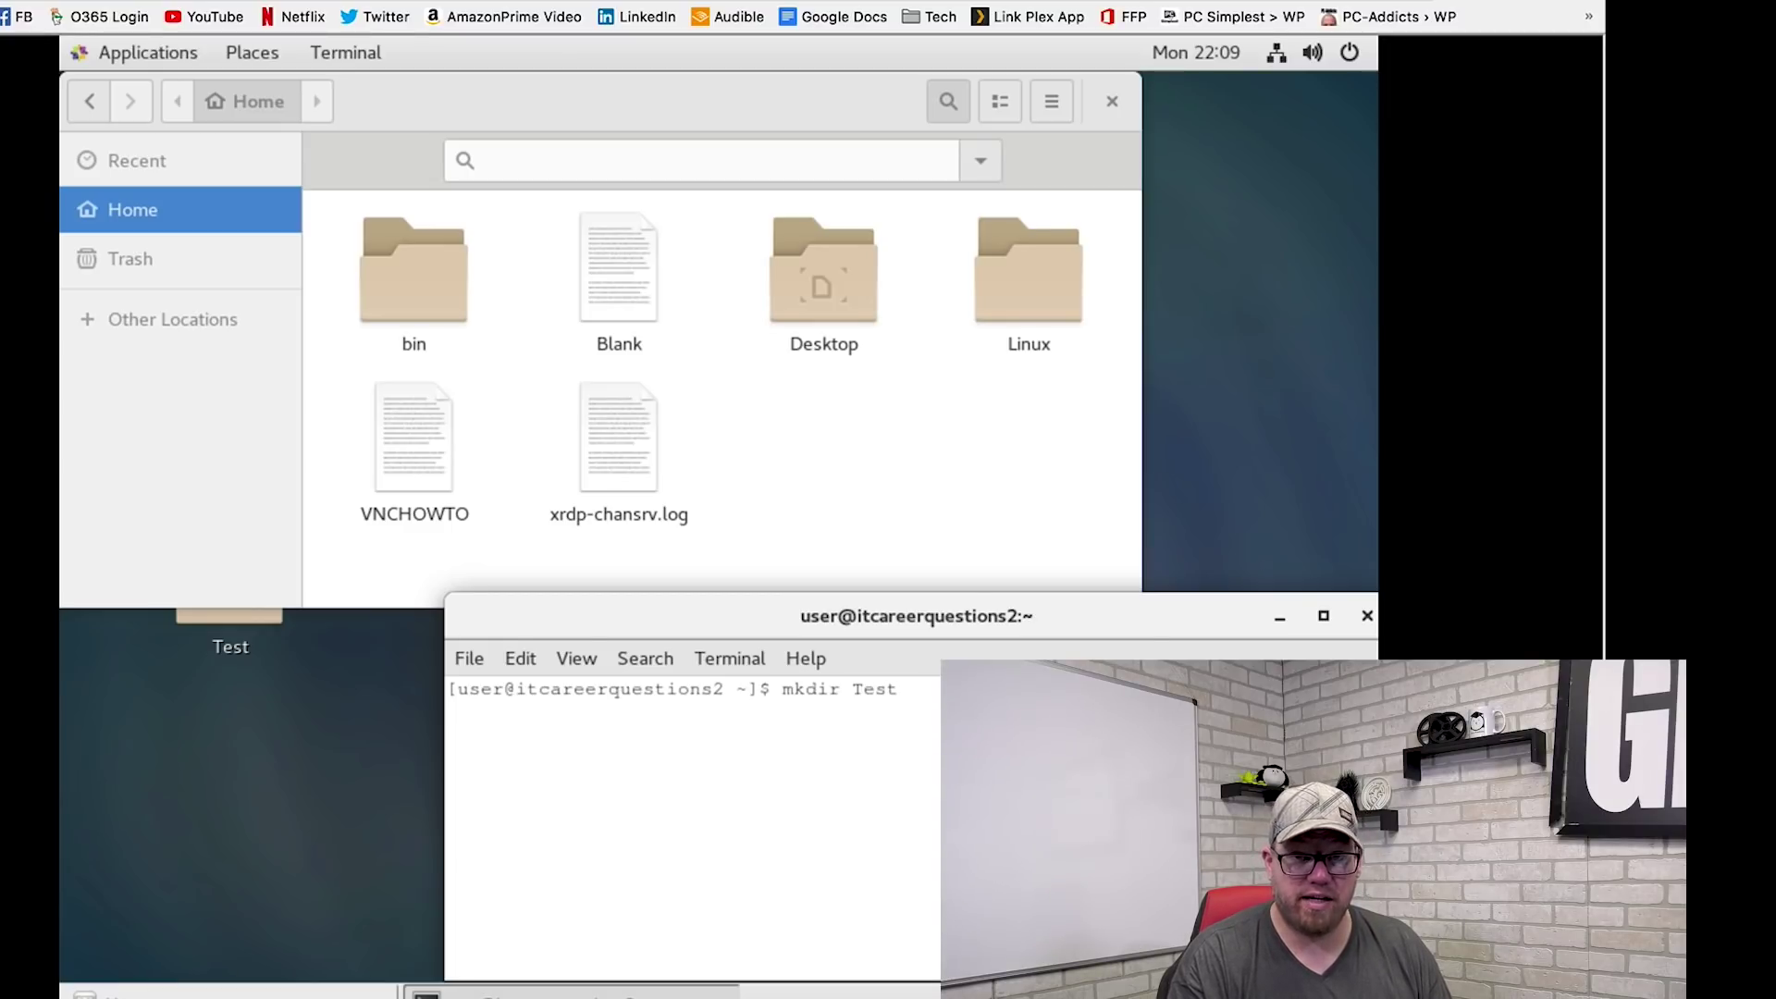
pyautogui.press('Return')
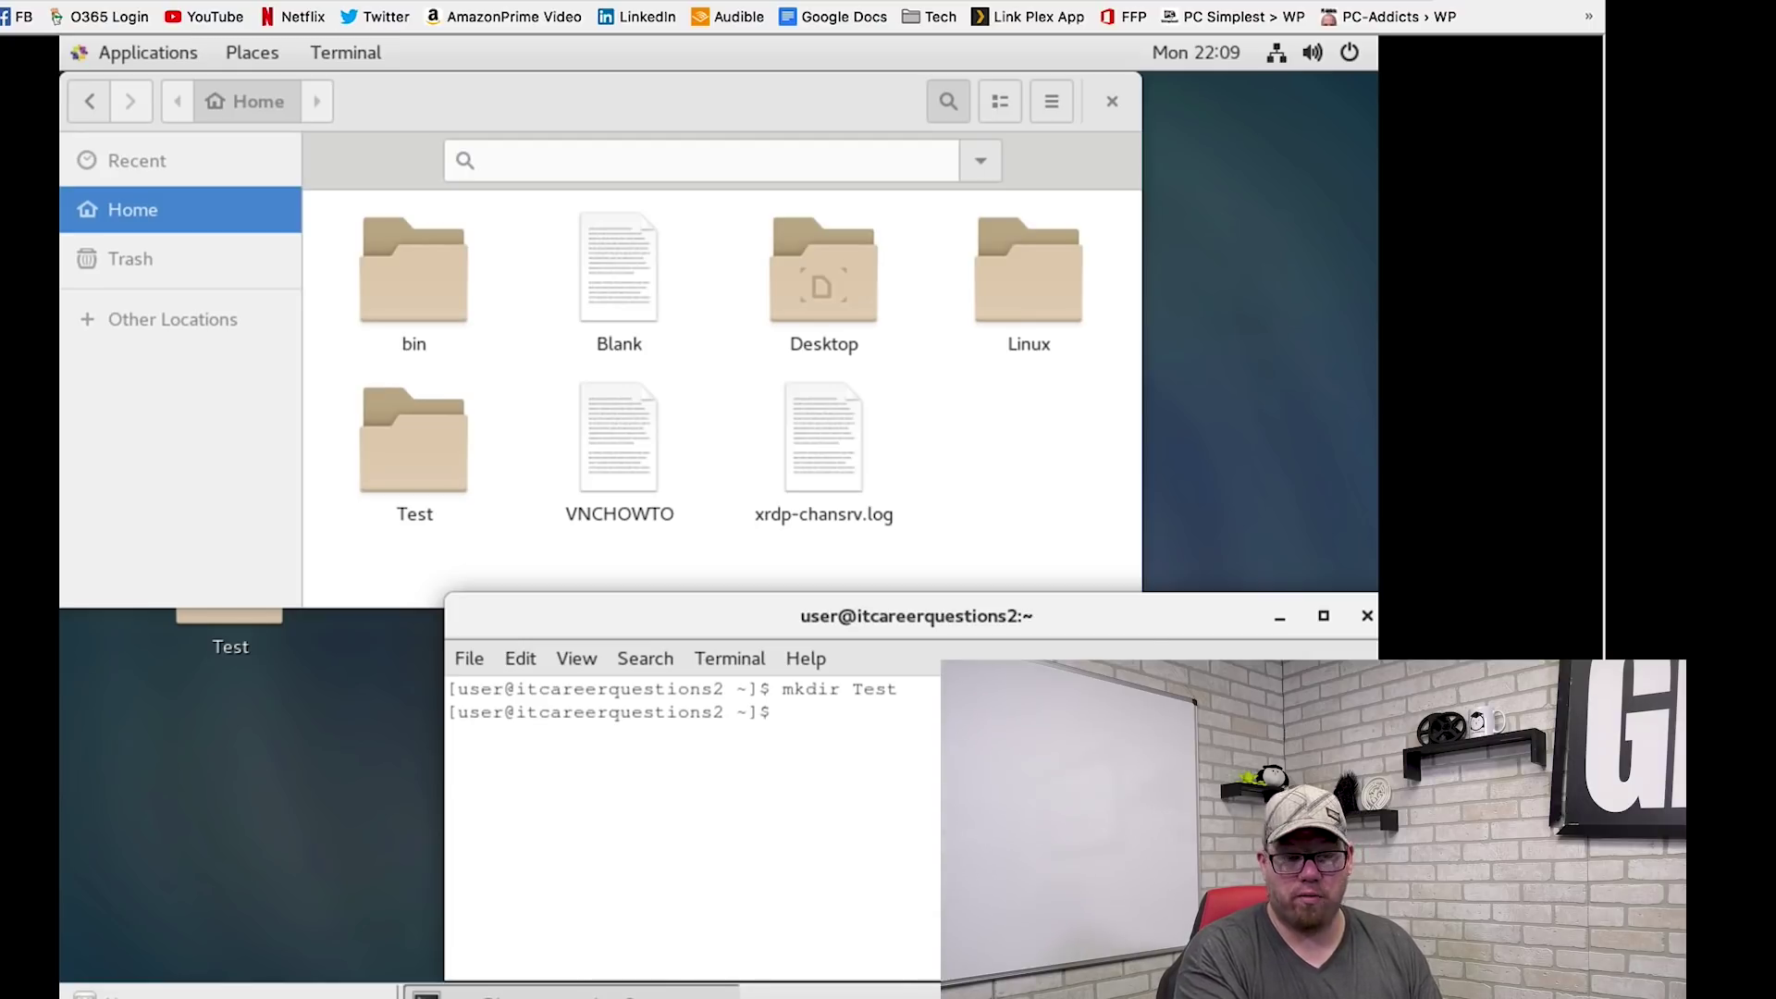
pyautogui.write('ls')
pyautogui.press('Return')
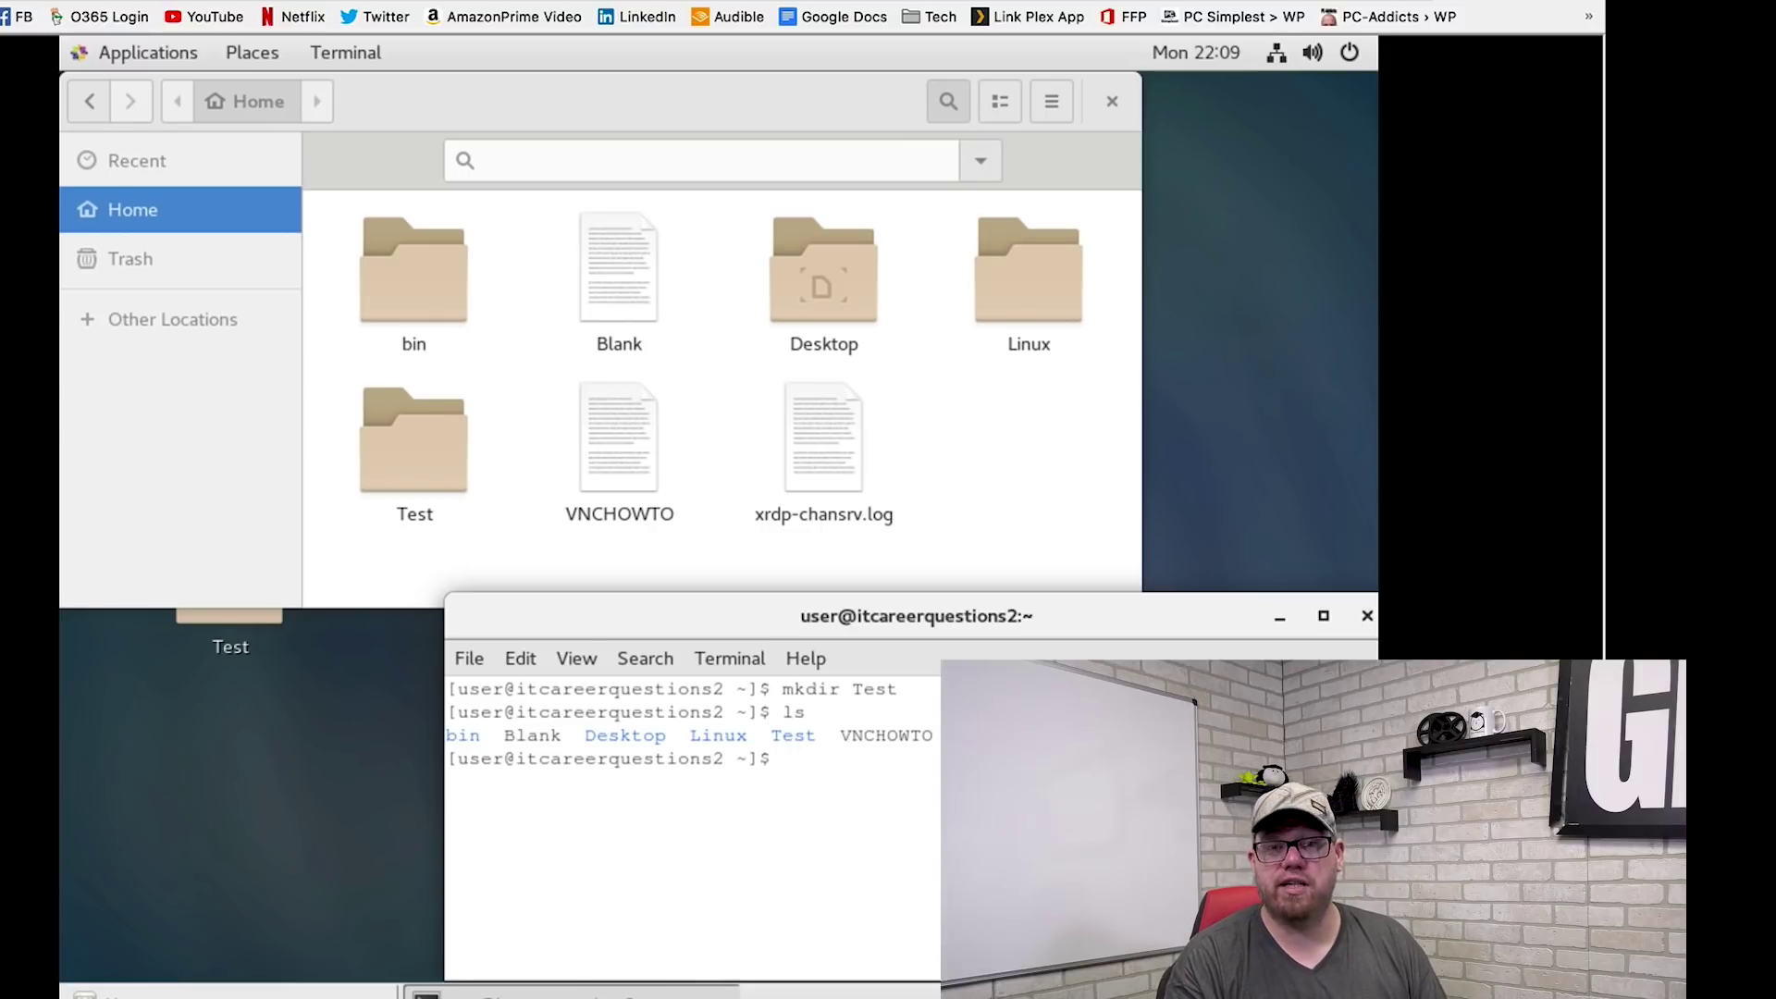
# Create an empty file with touch filename and open it from the file manager in OpenOffice Writer, accepting the Unicode (UTF-8) import options
pyautogui.write('touch ')
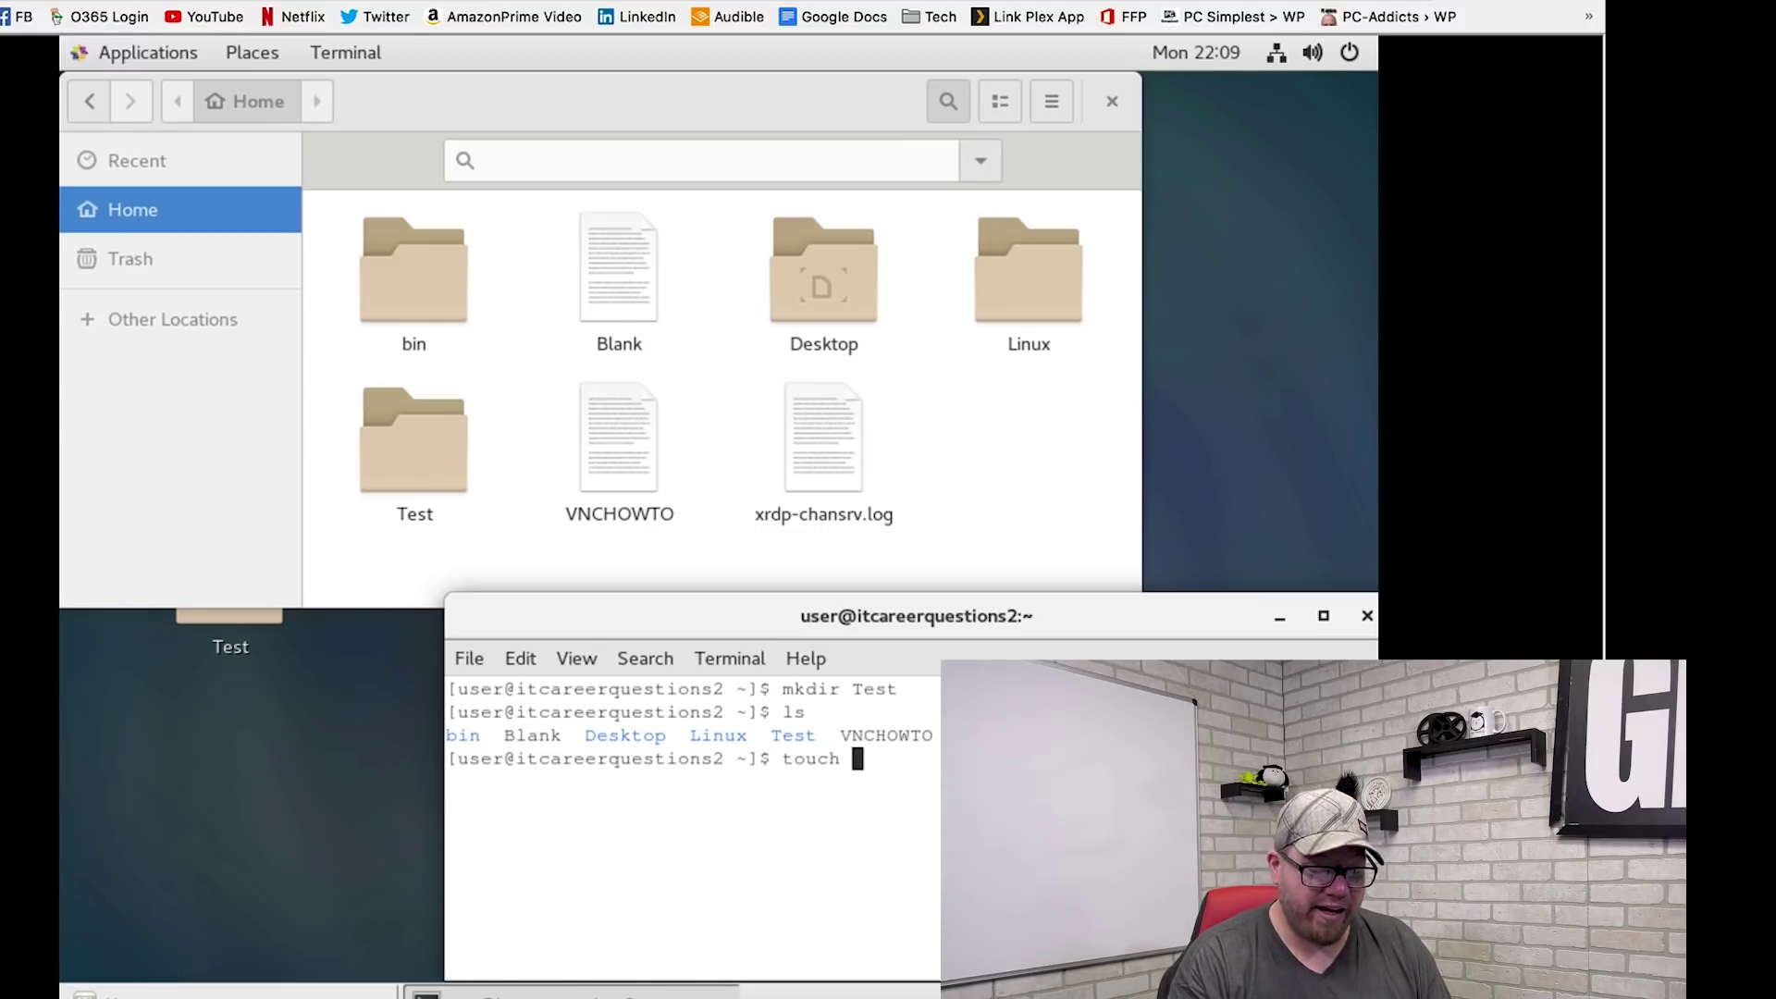
pyautogui.write('filename')
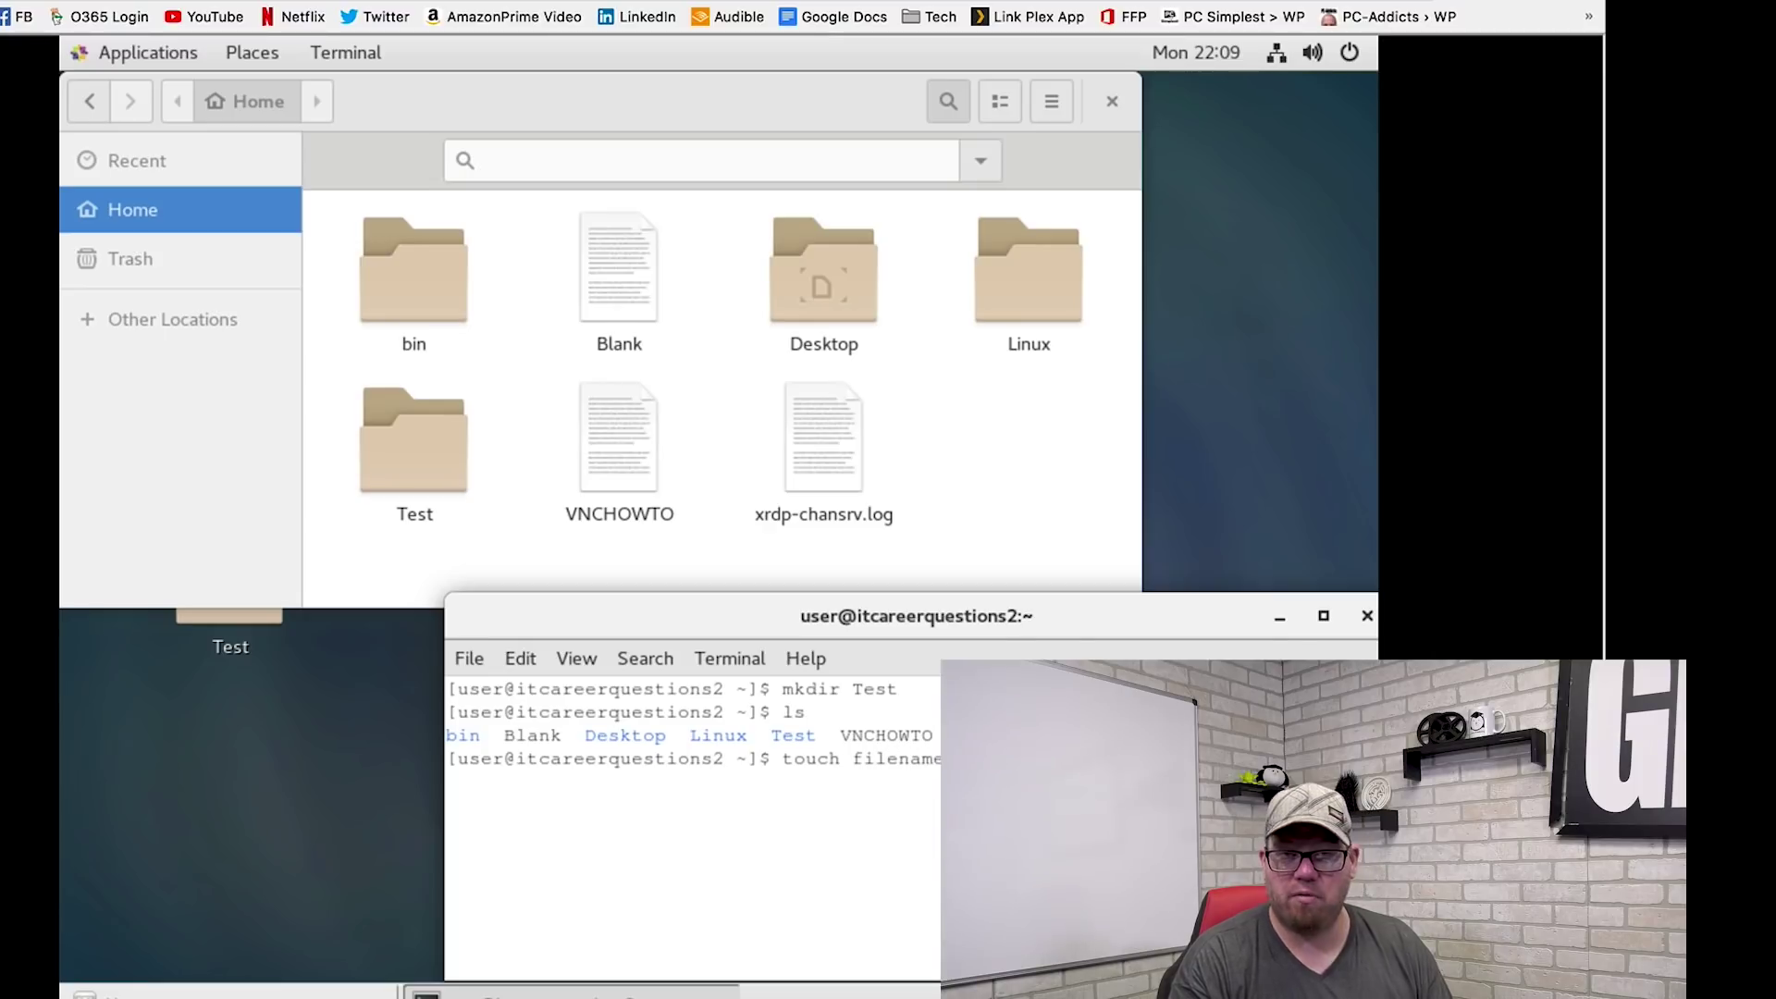
pyautogui.press('Return')
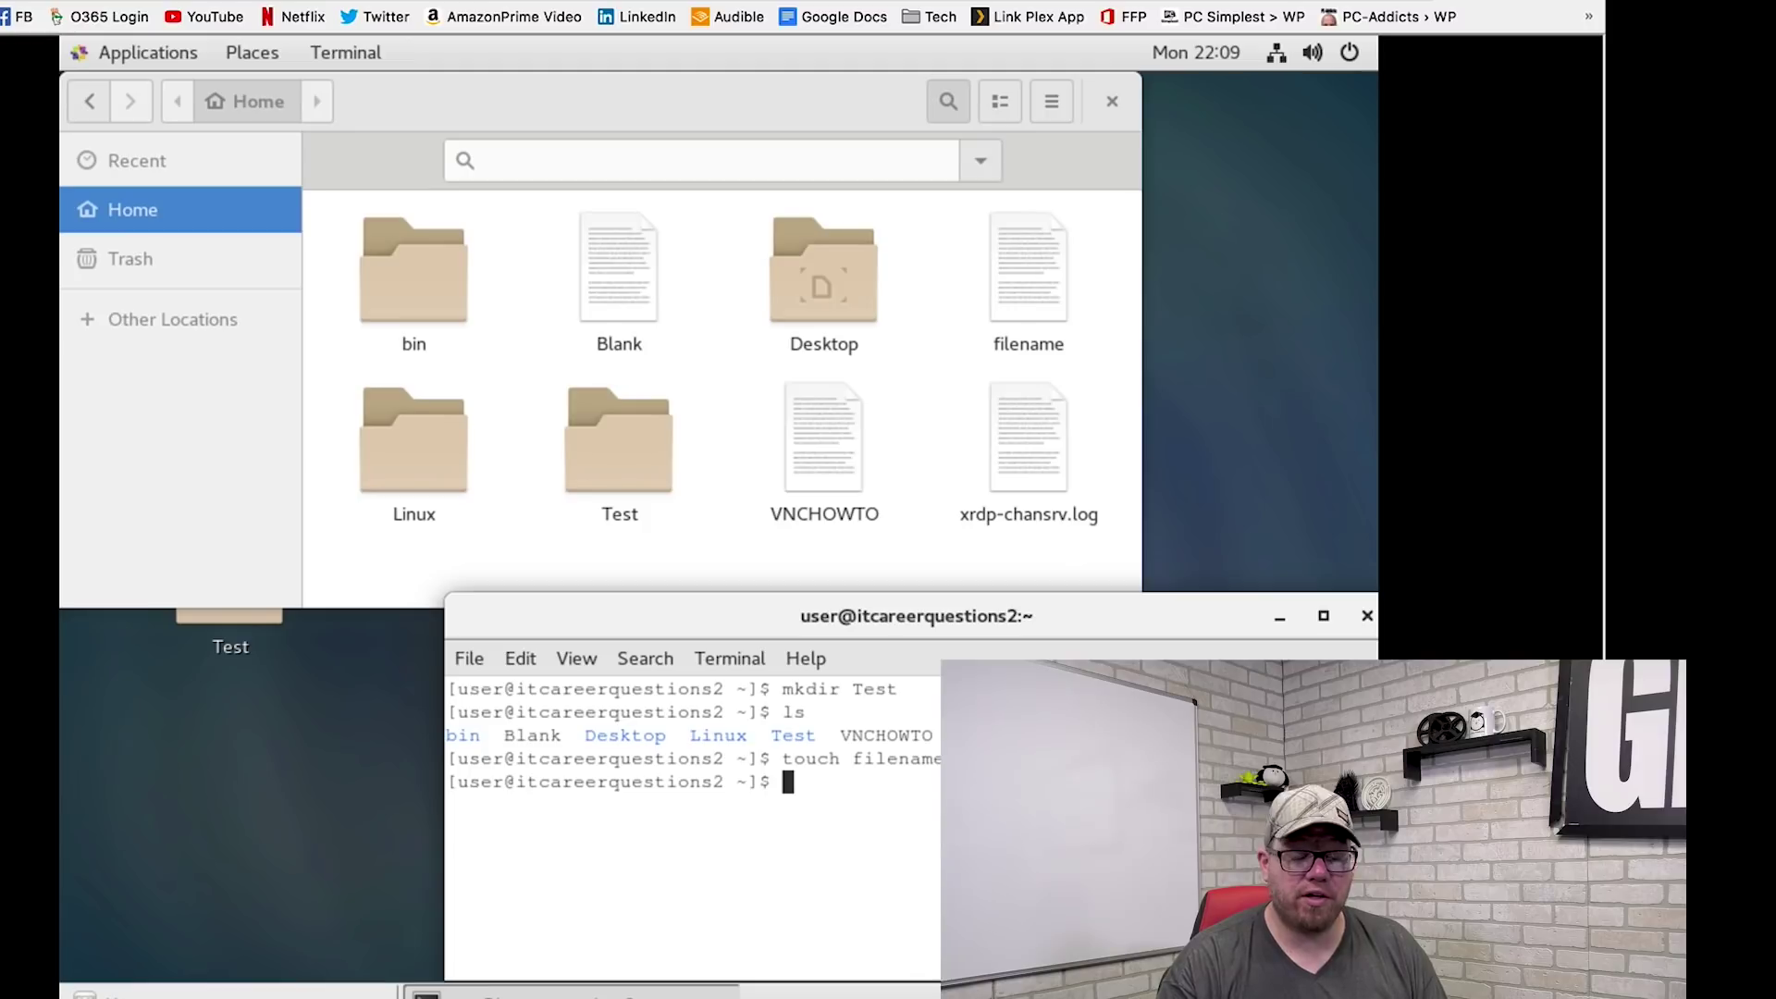
pyautogui.doubleClick(1052, 280)
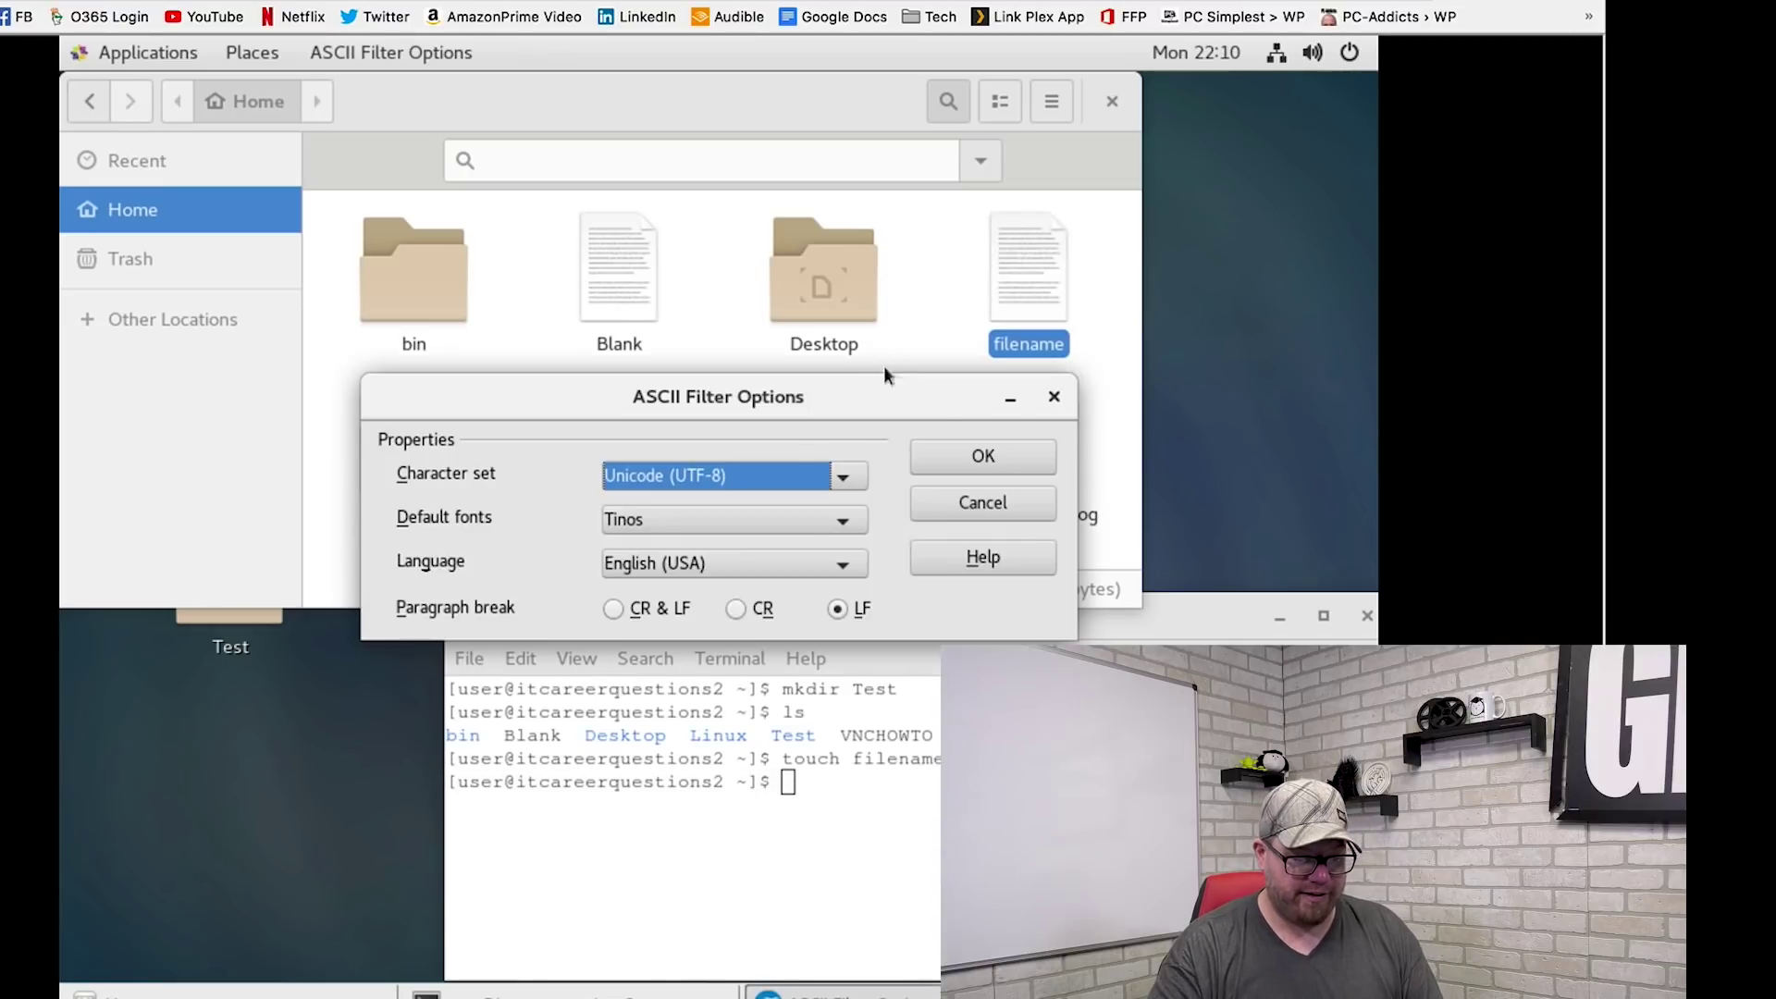
pyautogui.click(995, 452)
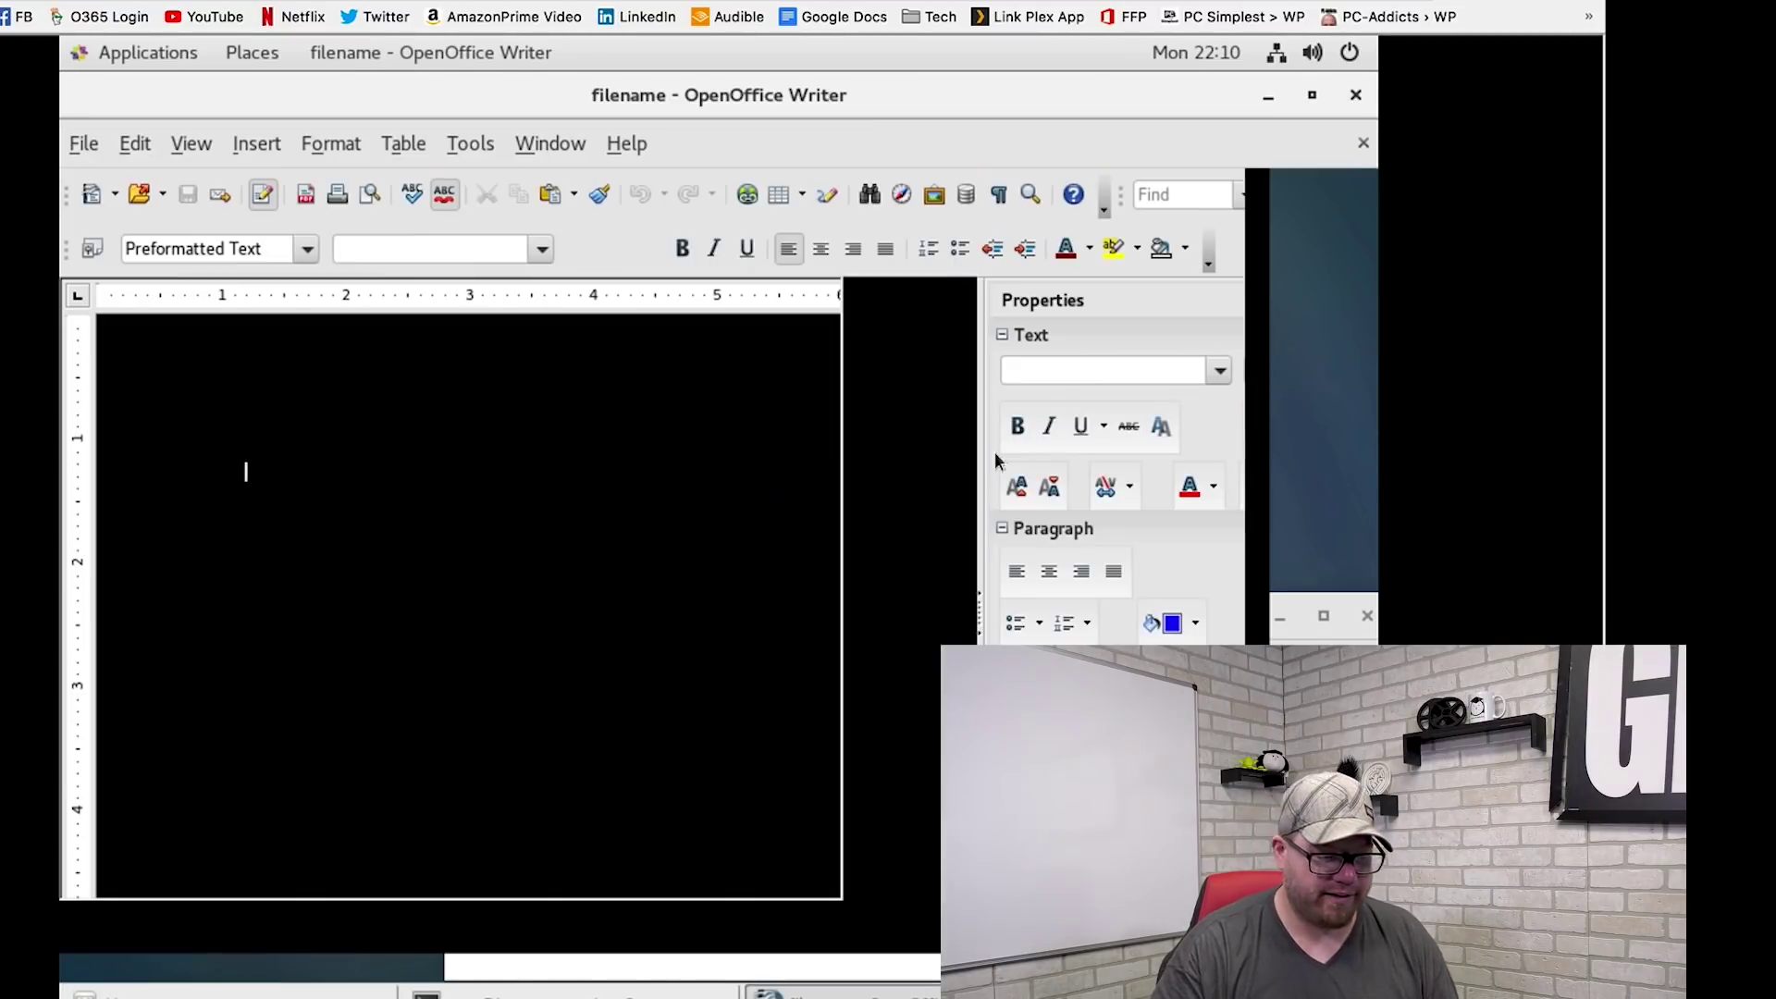
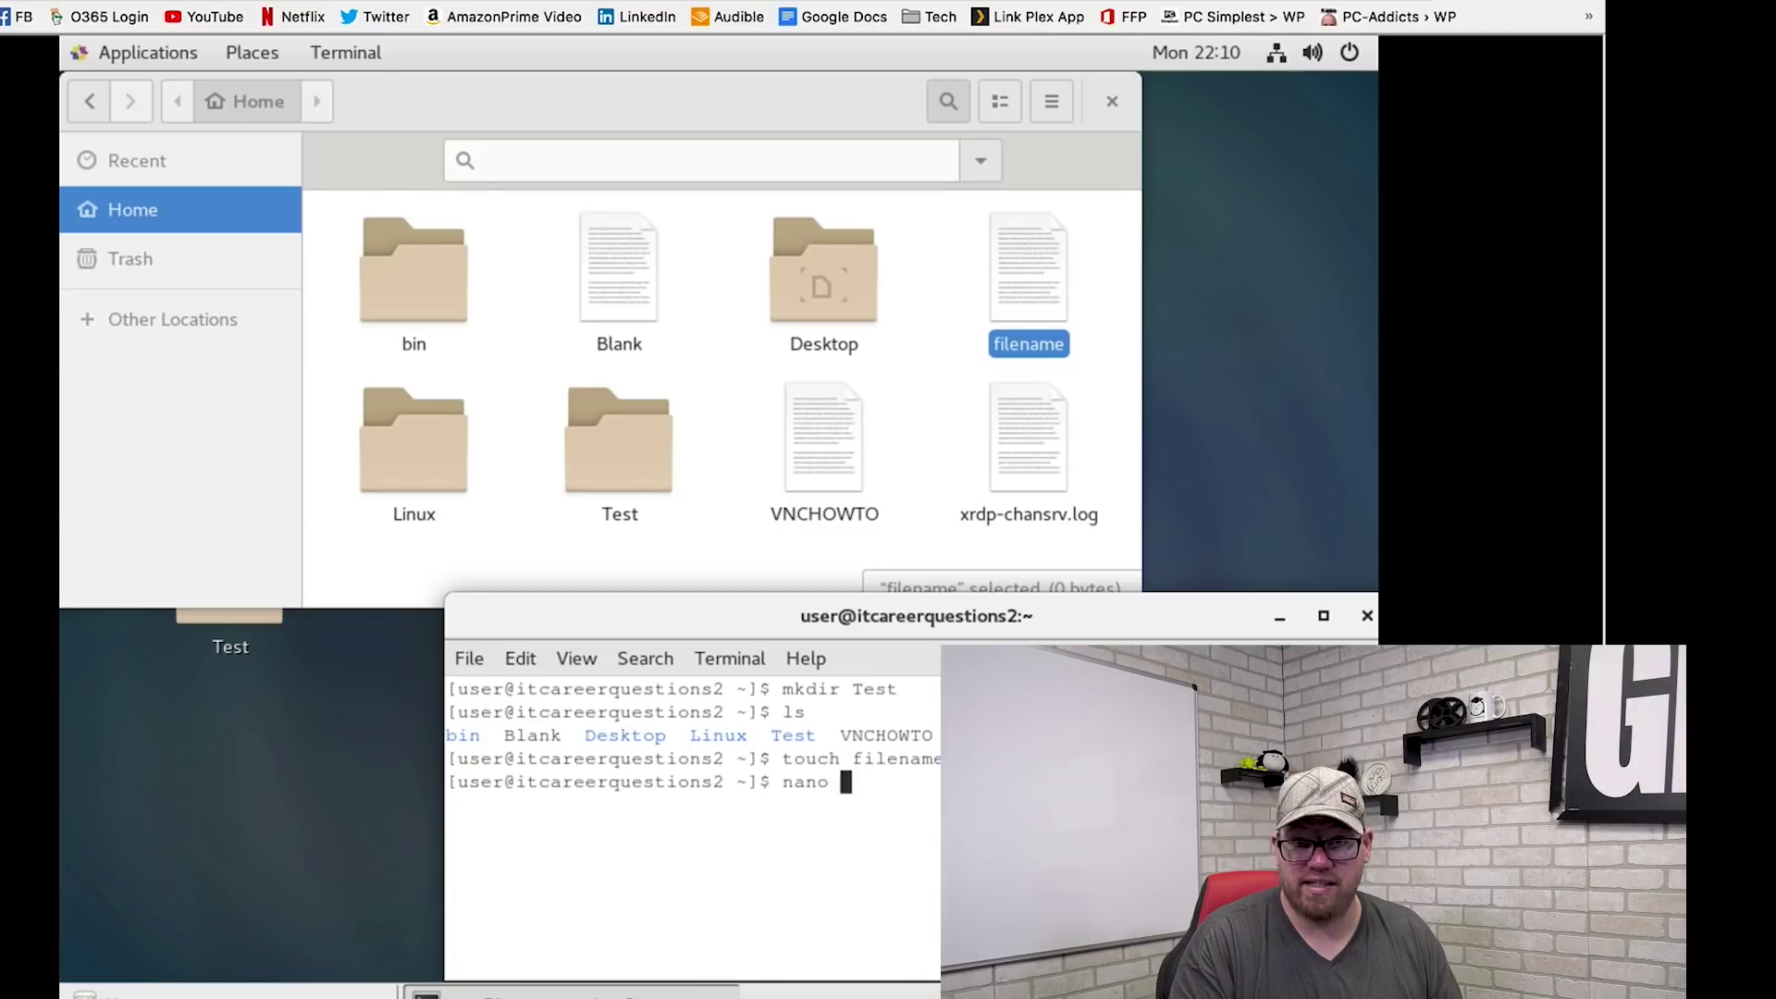
# Open filename in the nano editor and write the line "Linux Academy helped me learn this."
pyautogui.write('filename')
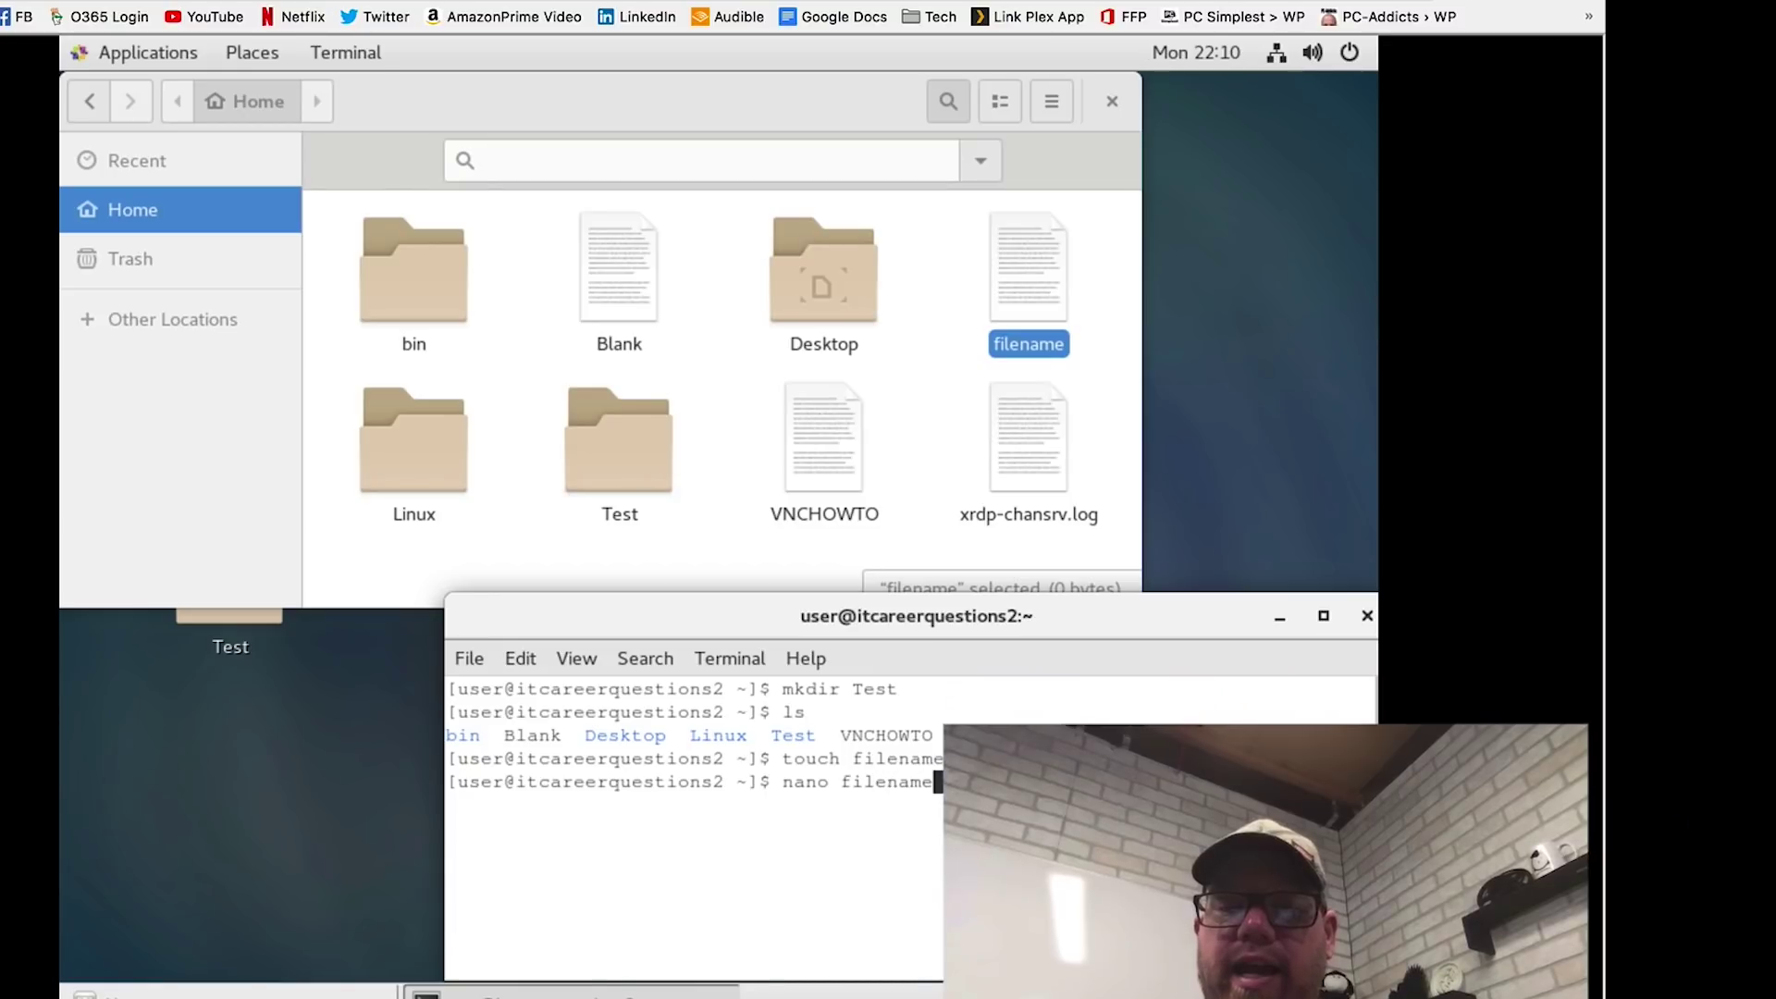
pyautogui.press('Return')
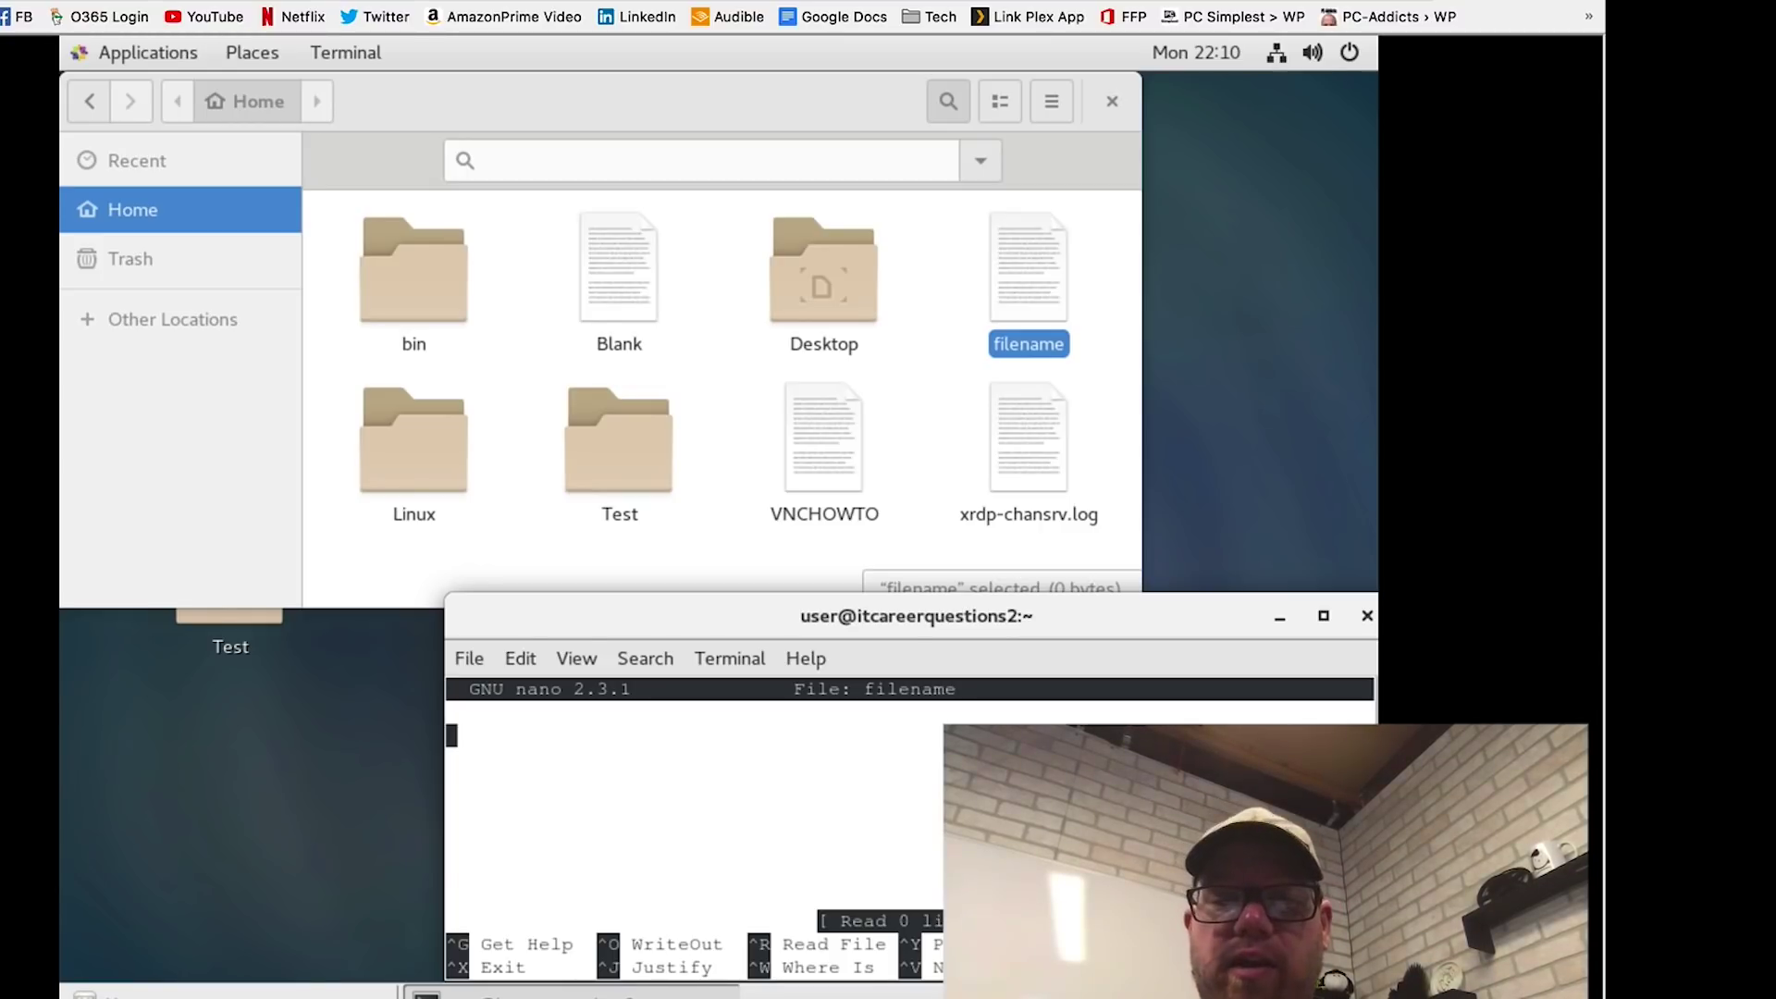
pyautogui.write('Lin')
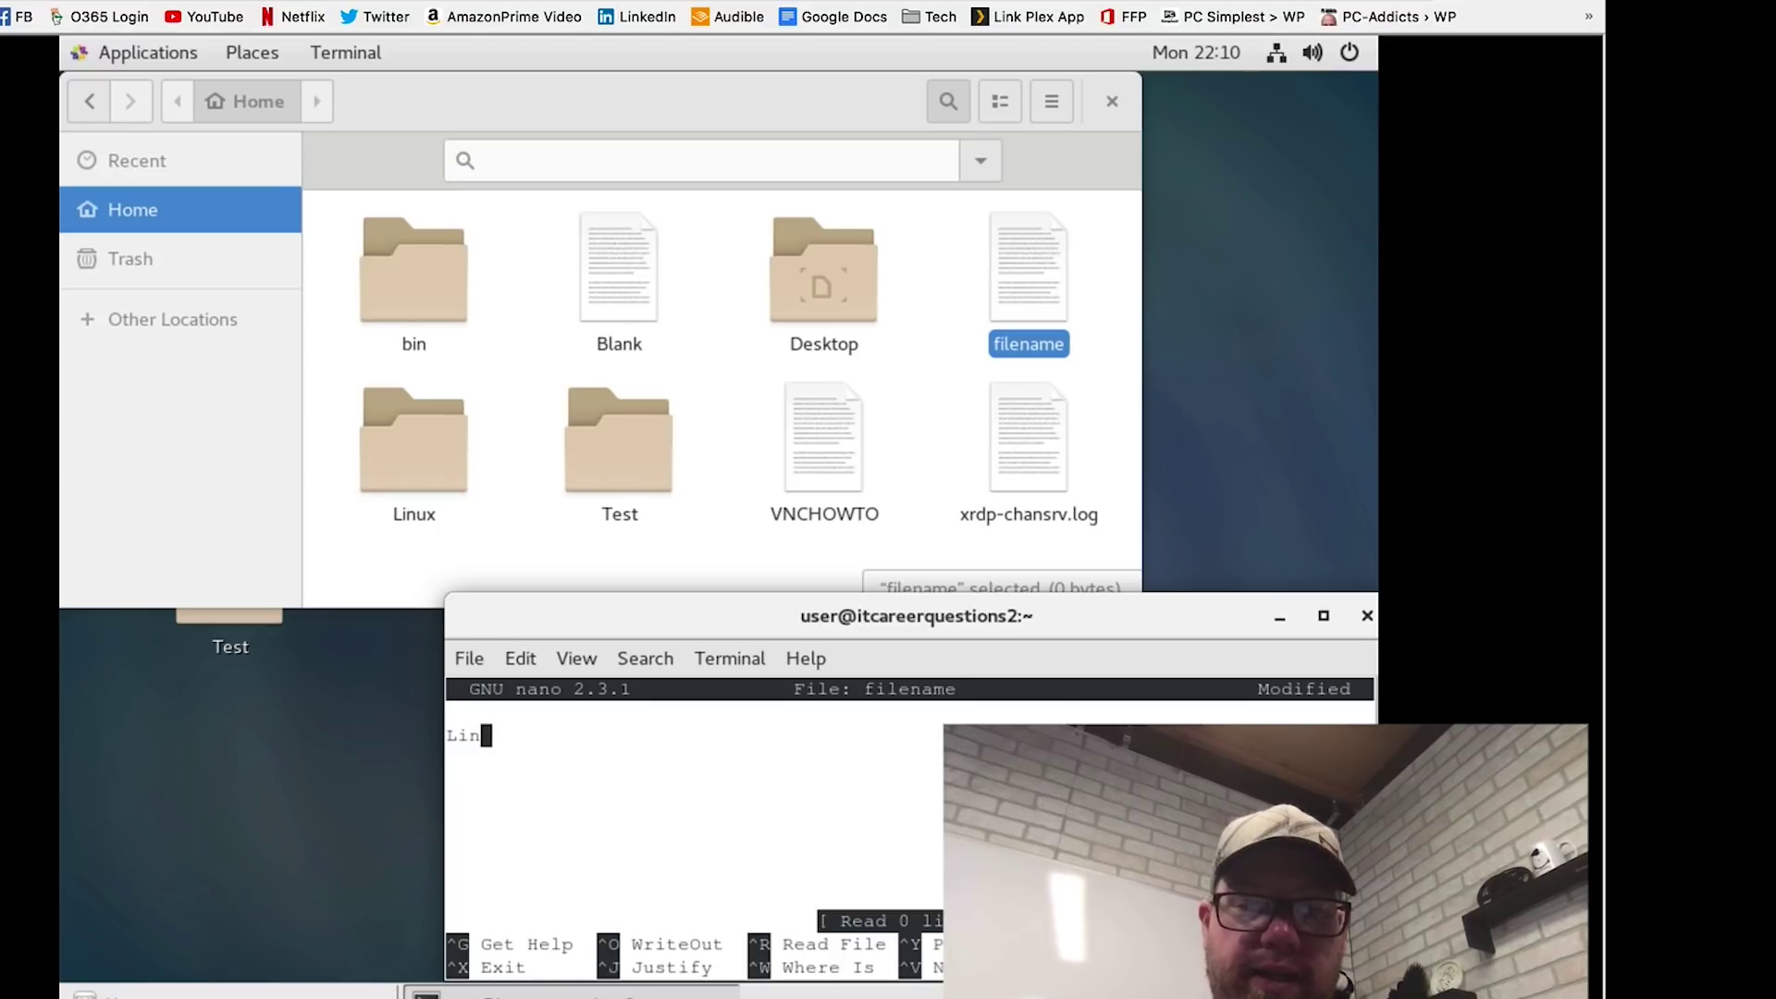
pyautogui.write('ux Academy helped')
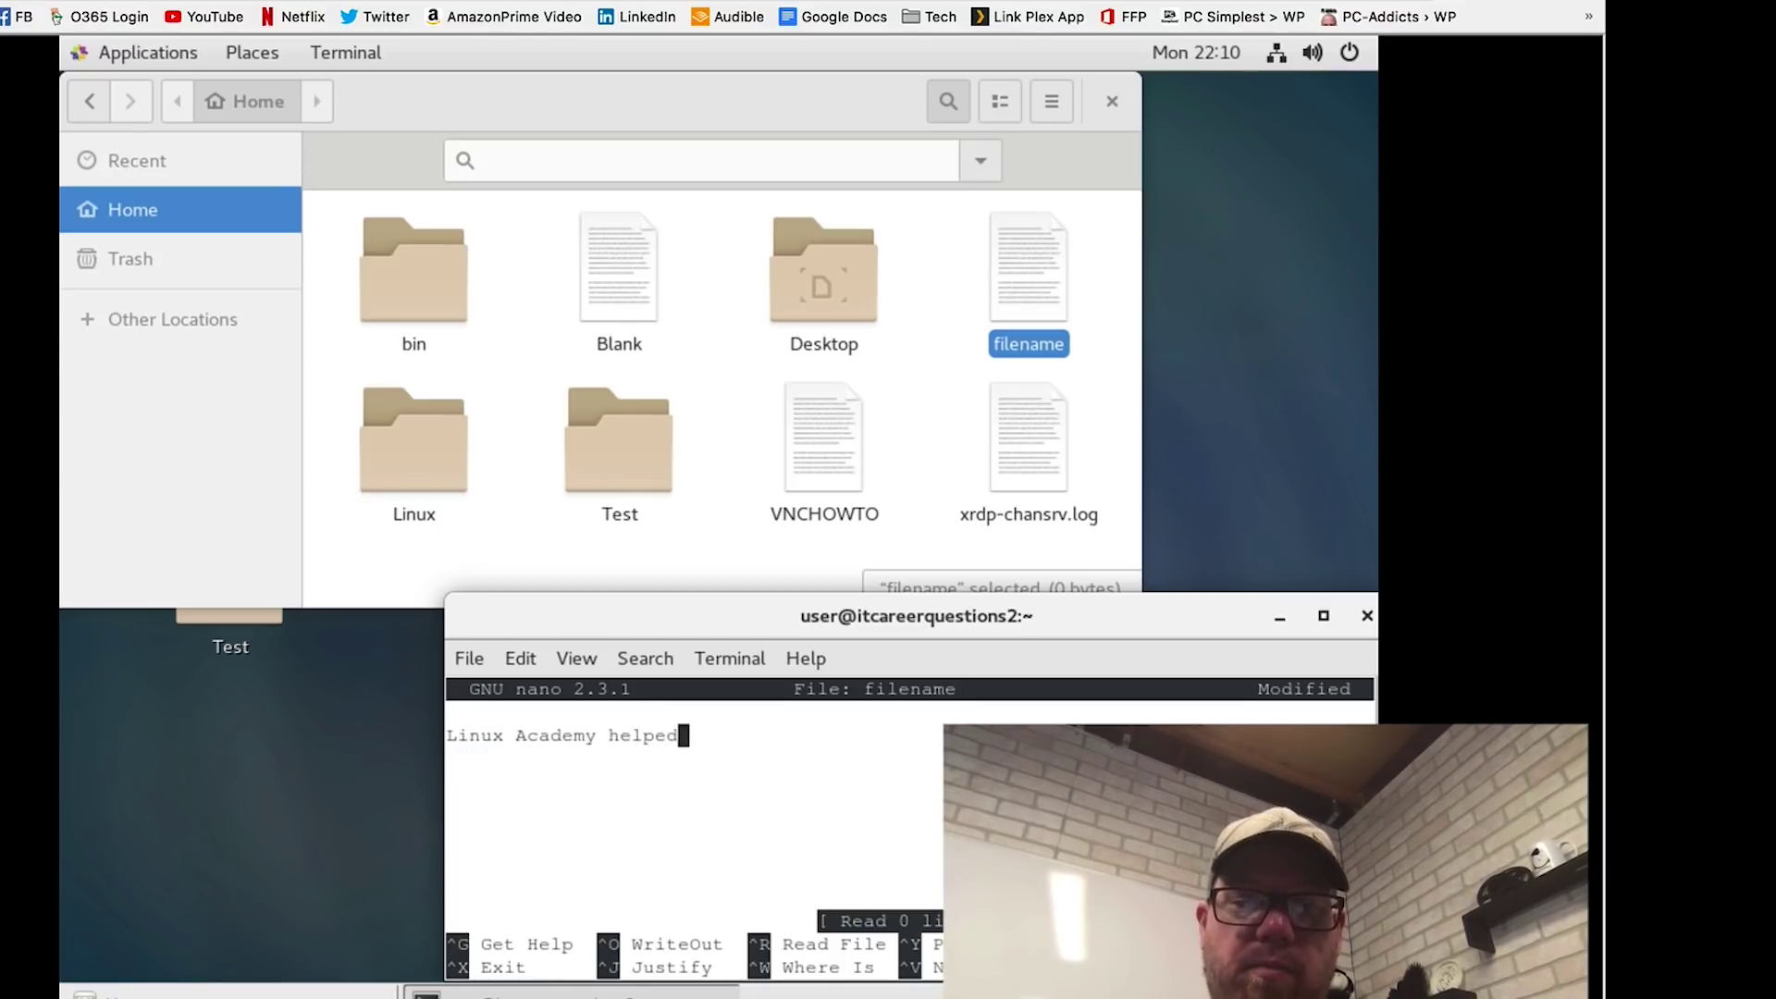
pyautogui.write(' me learn this.')
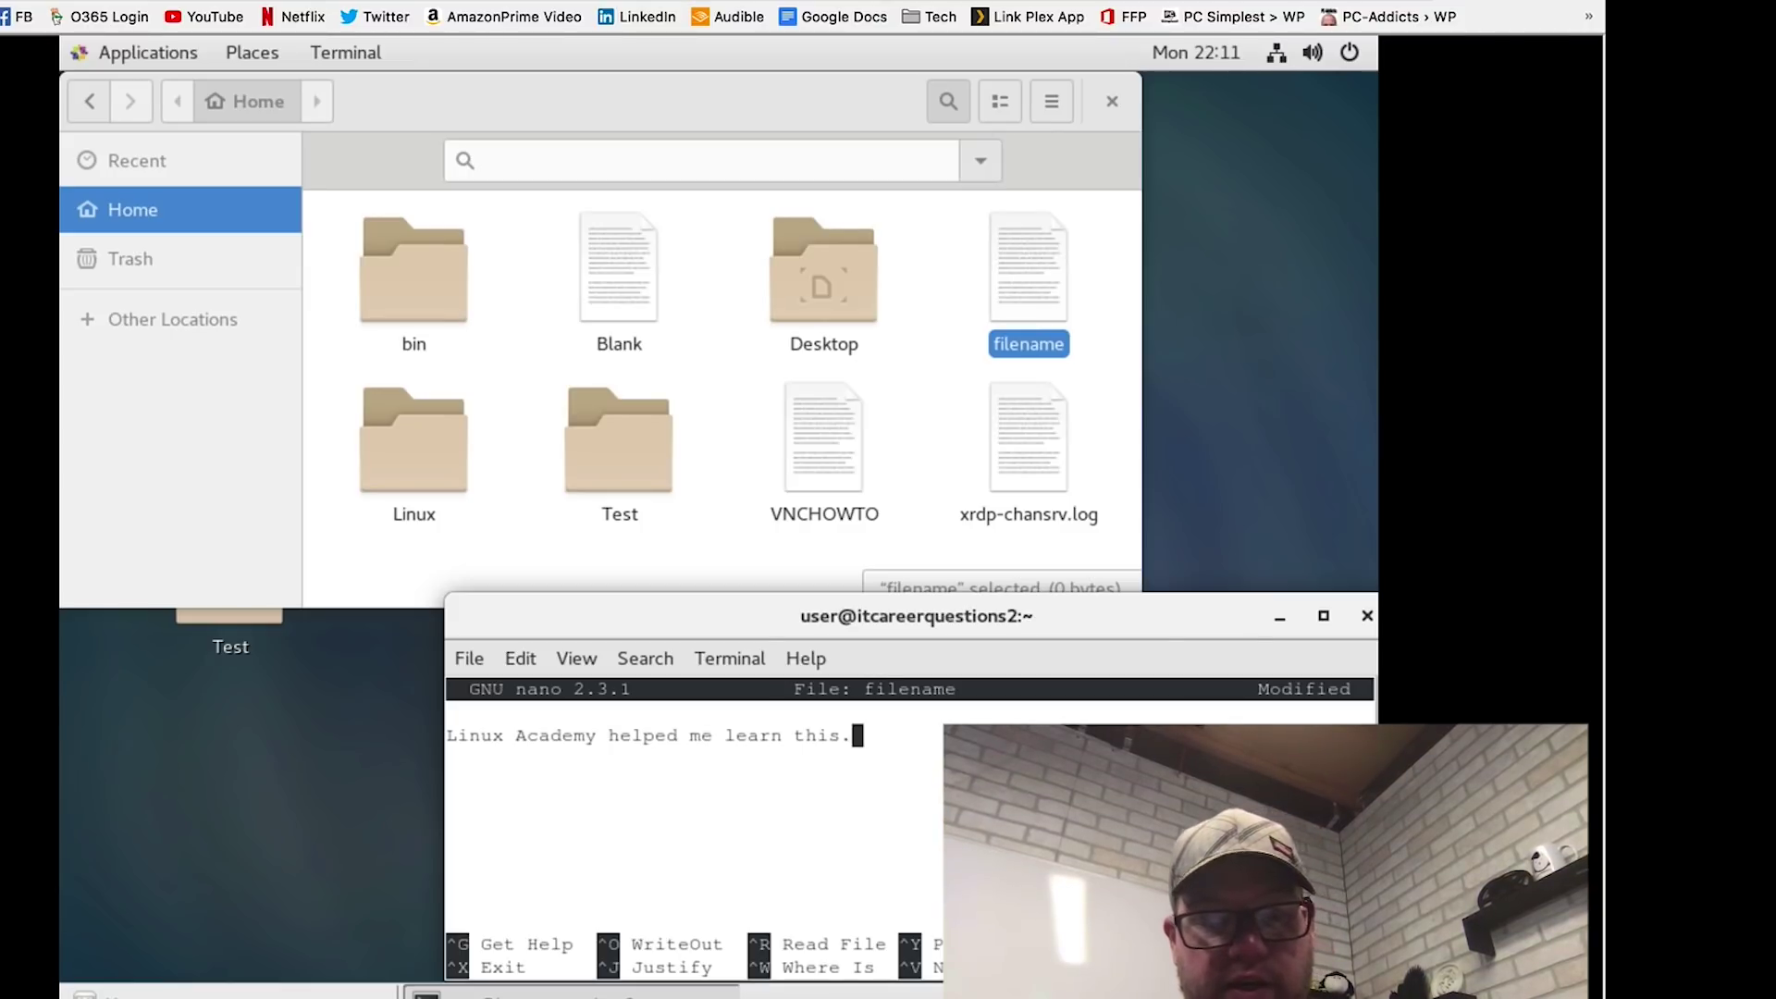
# Exit nano and save the modified text under the different file name LinuxAcademy
pyautogui.hotkey('ctrl', 'x')
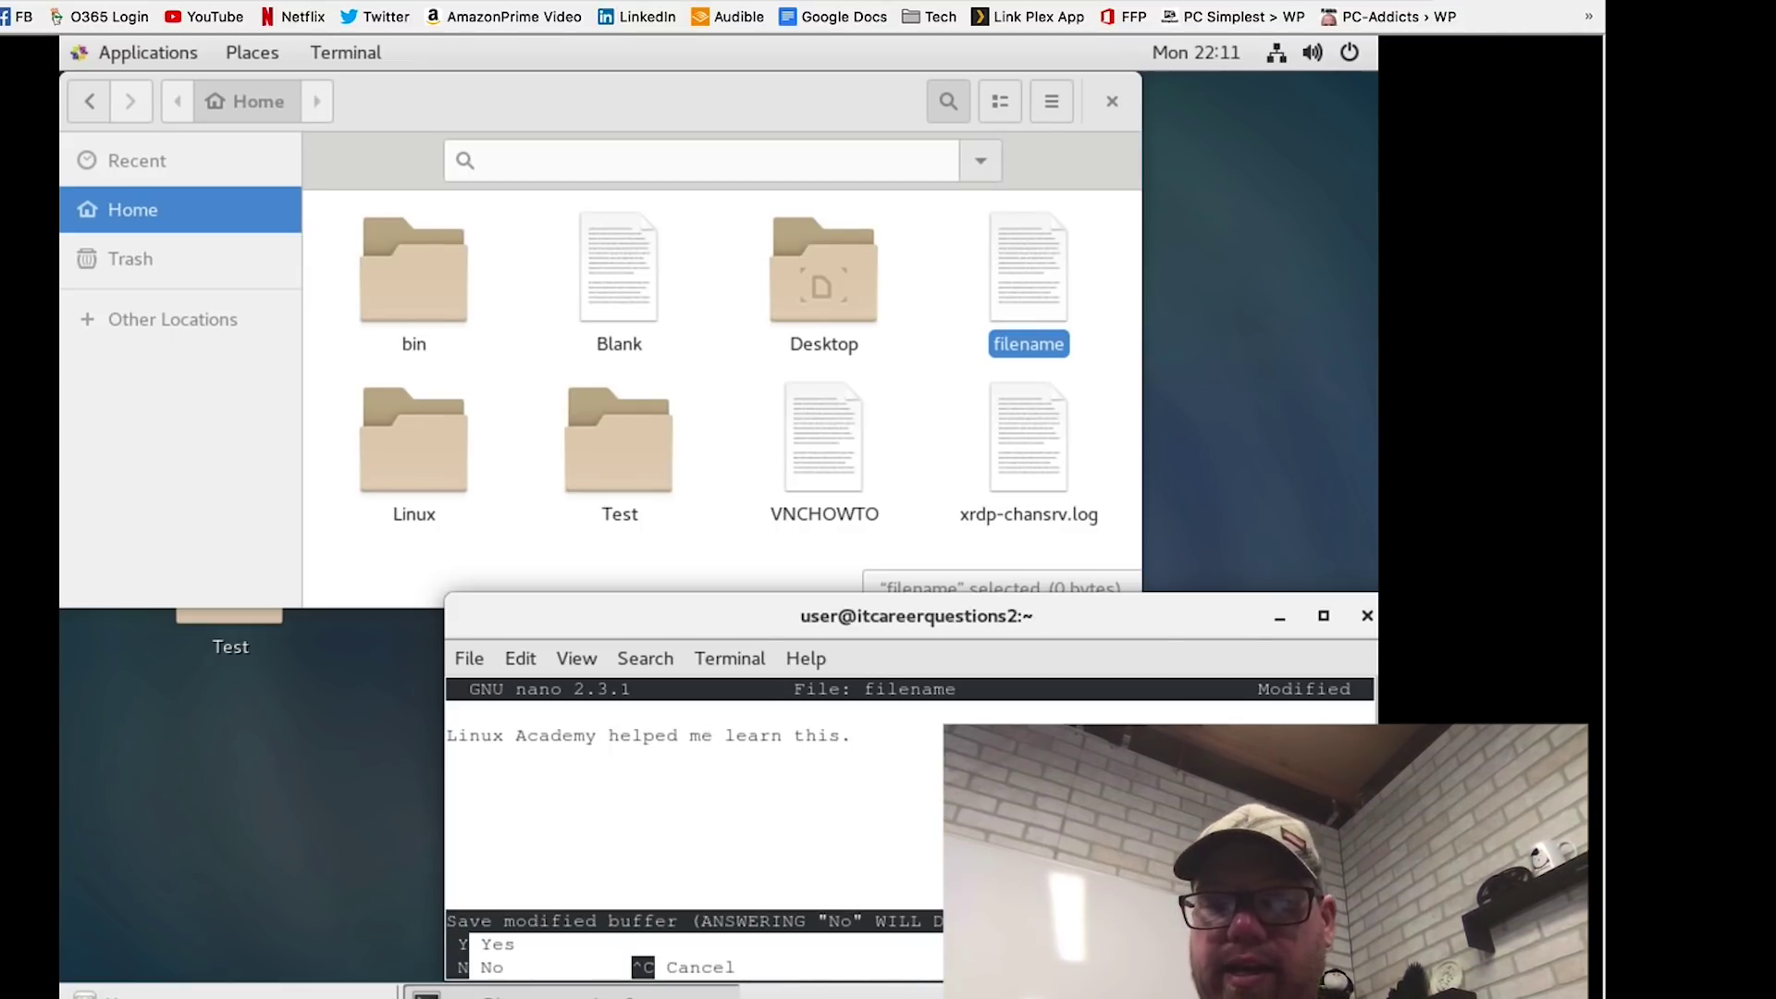
pyautogui.press('y')
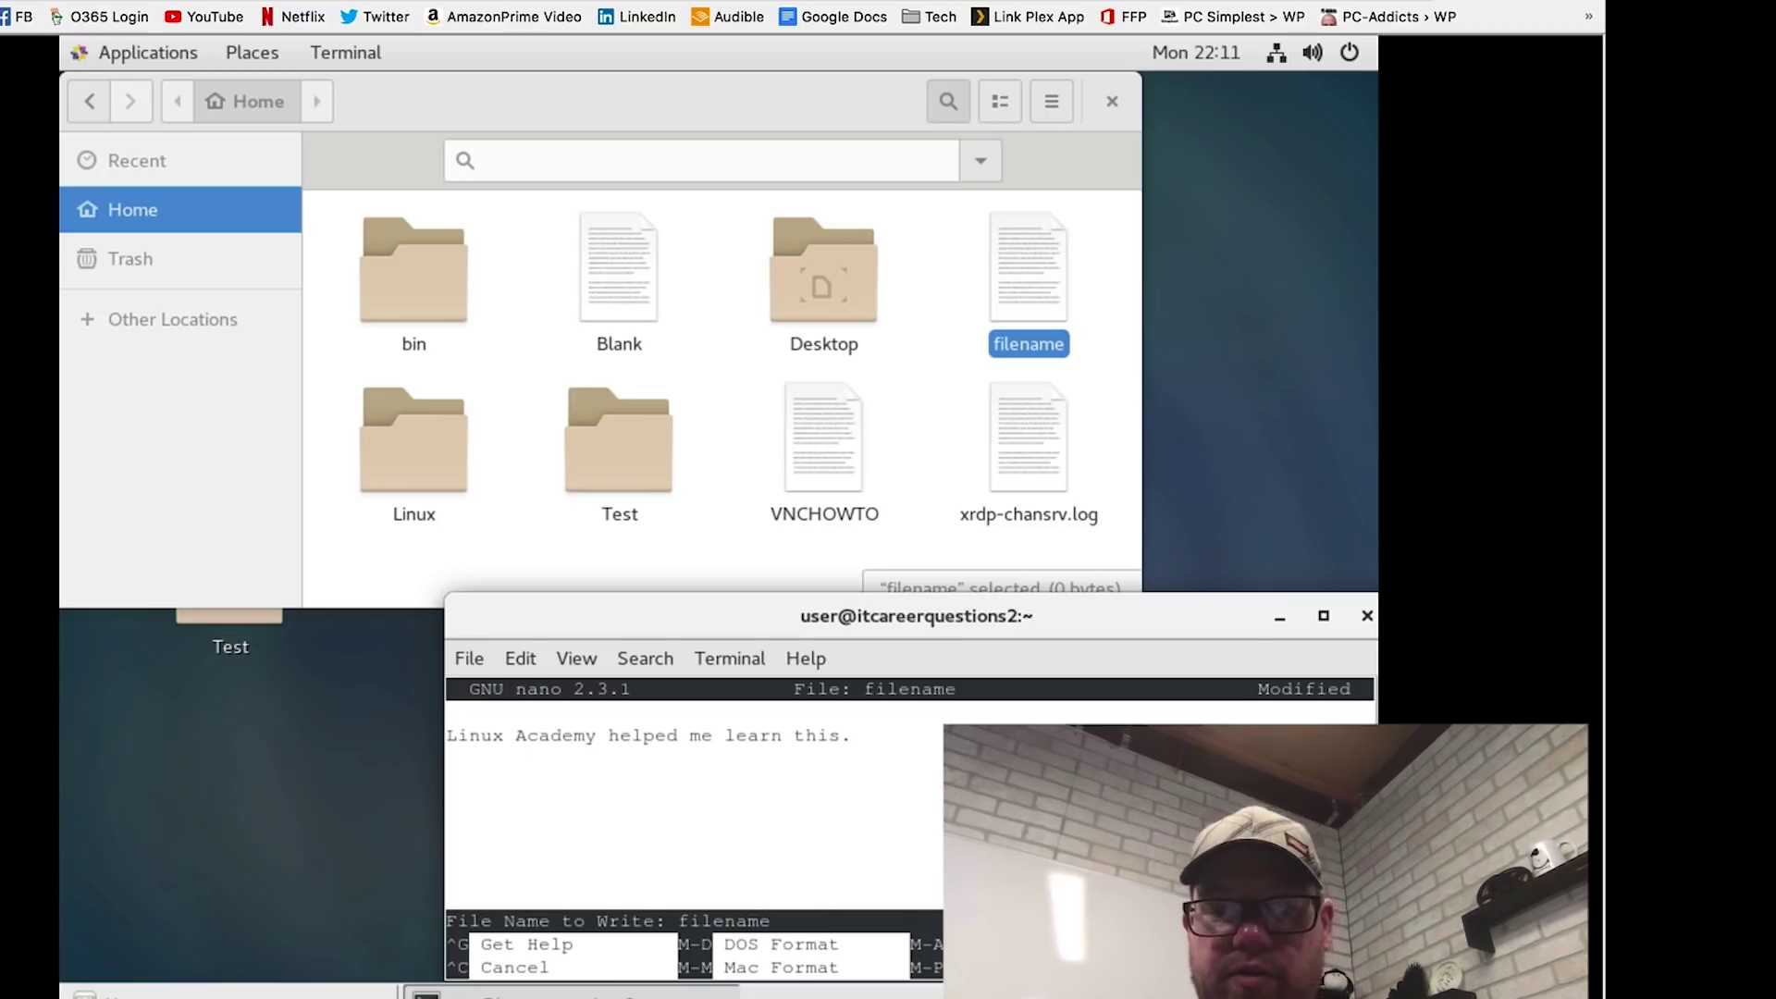
pyautogui.press('BackSpace')
pyautogui.press('BackSpace')
pyautogui.press('BackSpace')
pyautogui.press('BackSpace')
pyautogui.press('BackSpace')
pyautogui.press('BackSpace')
pyautogui.press('BackSpace')
pyautogui.press('BackSpace')
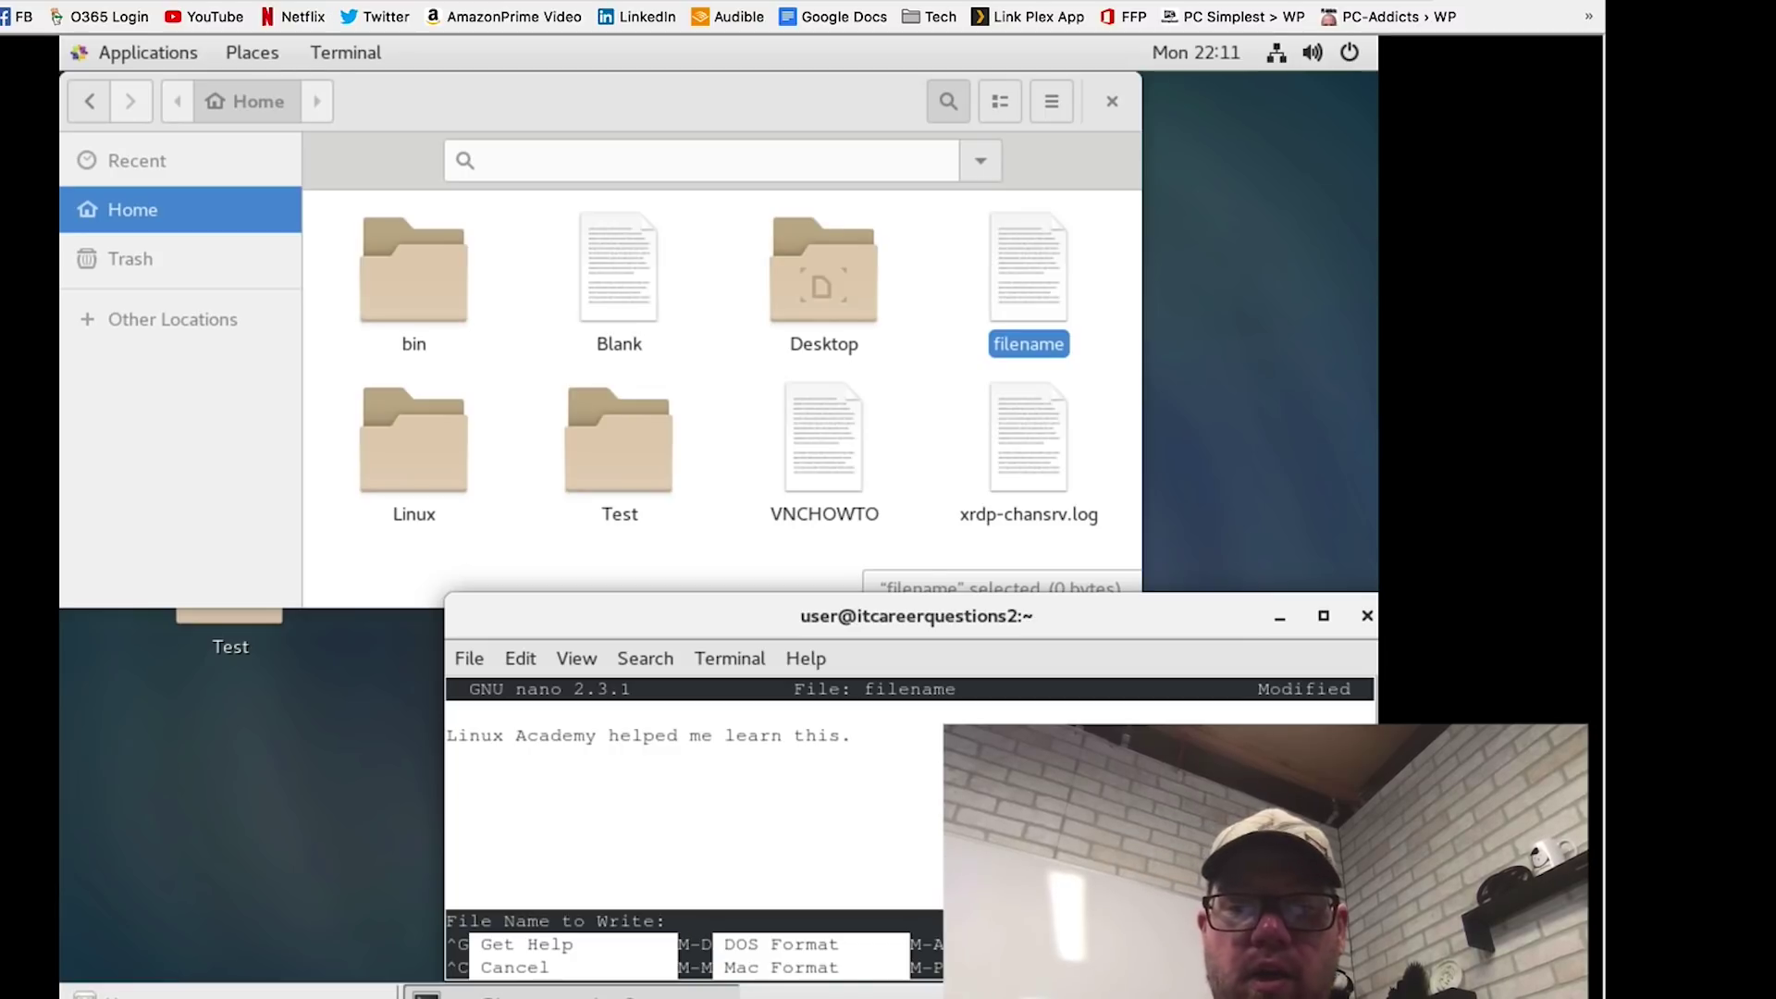
pyautogui.write('L')
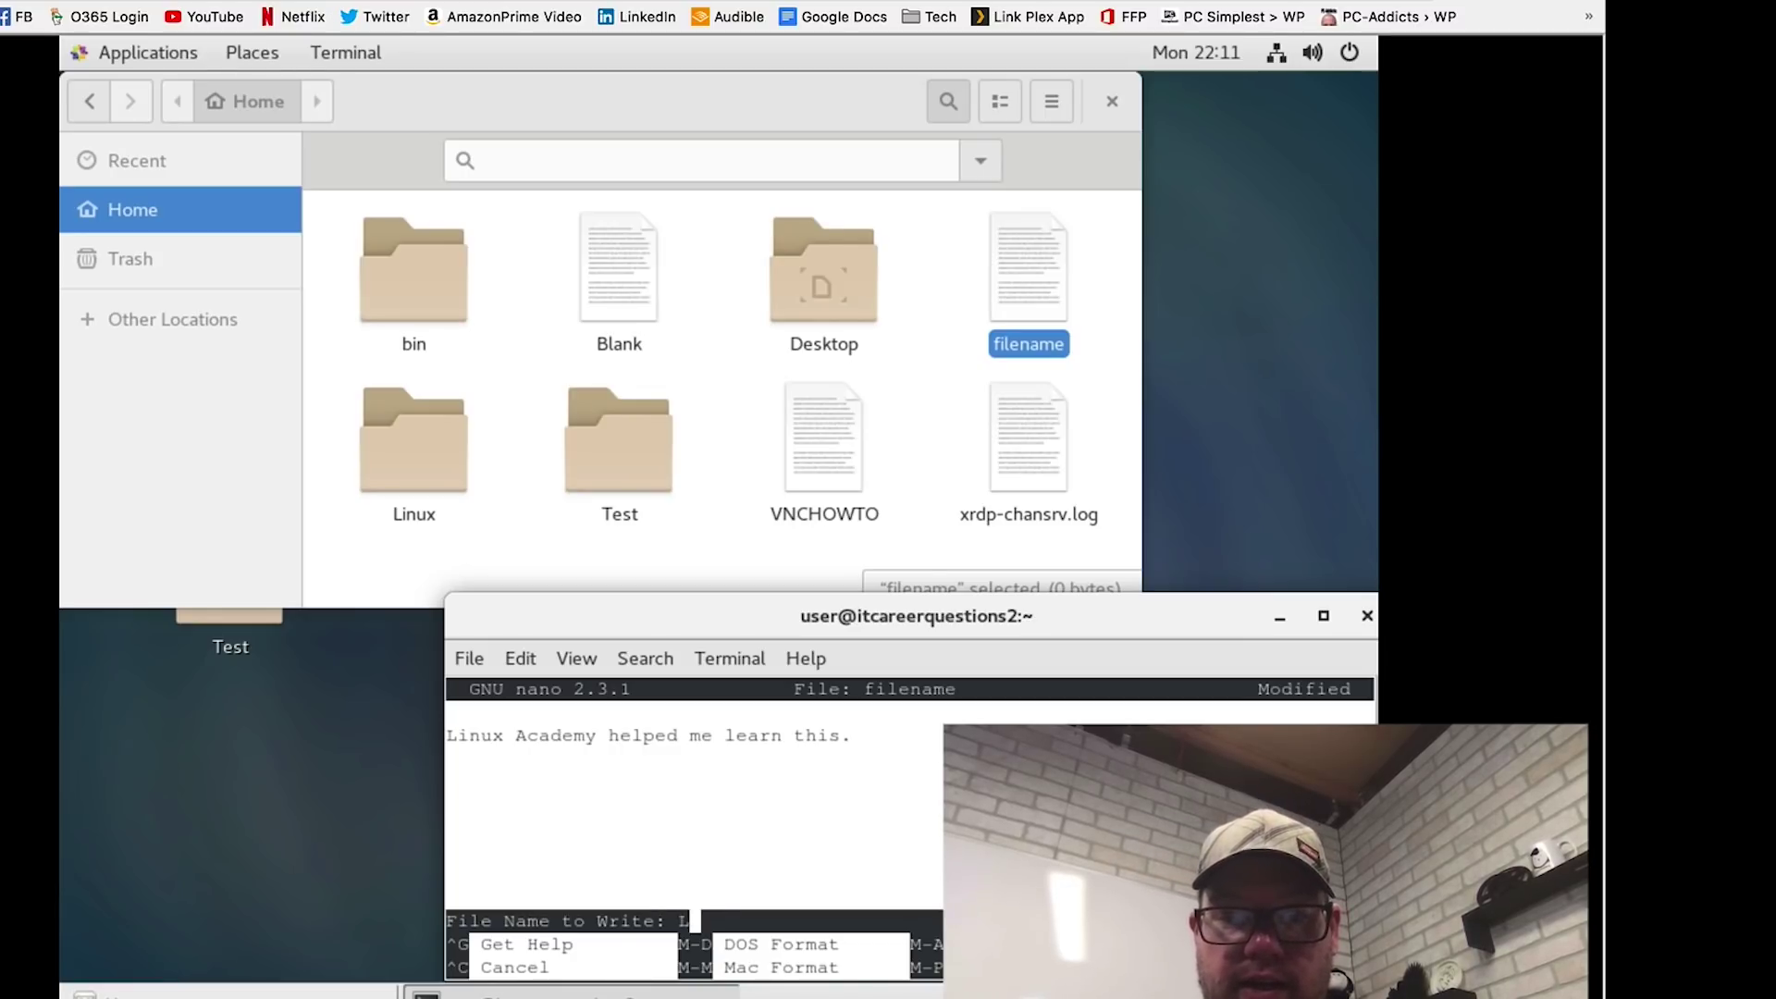
pyautogui.write('inux Academy')
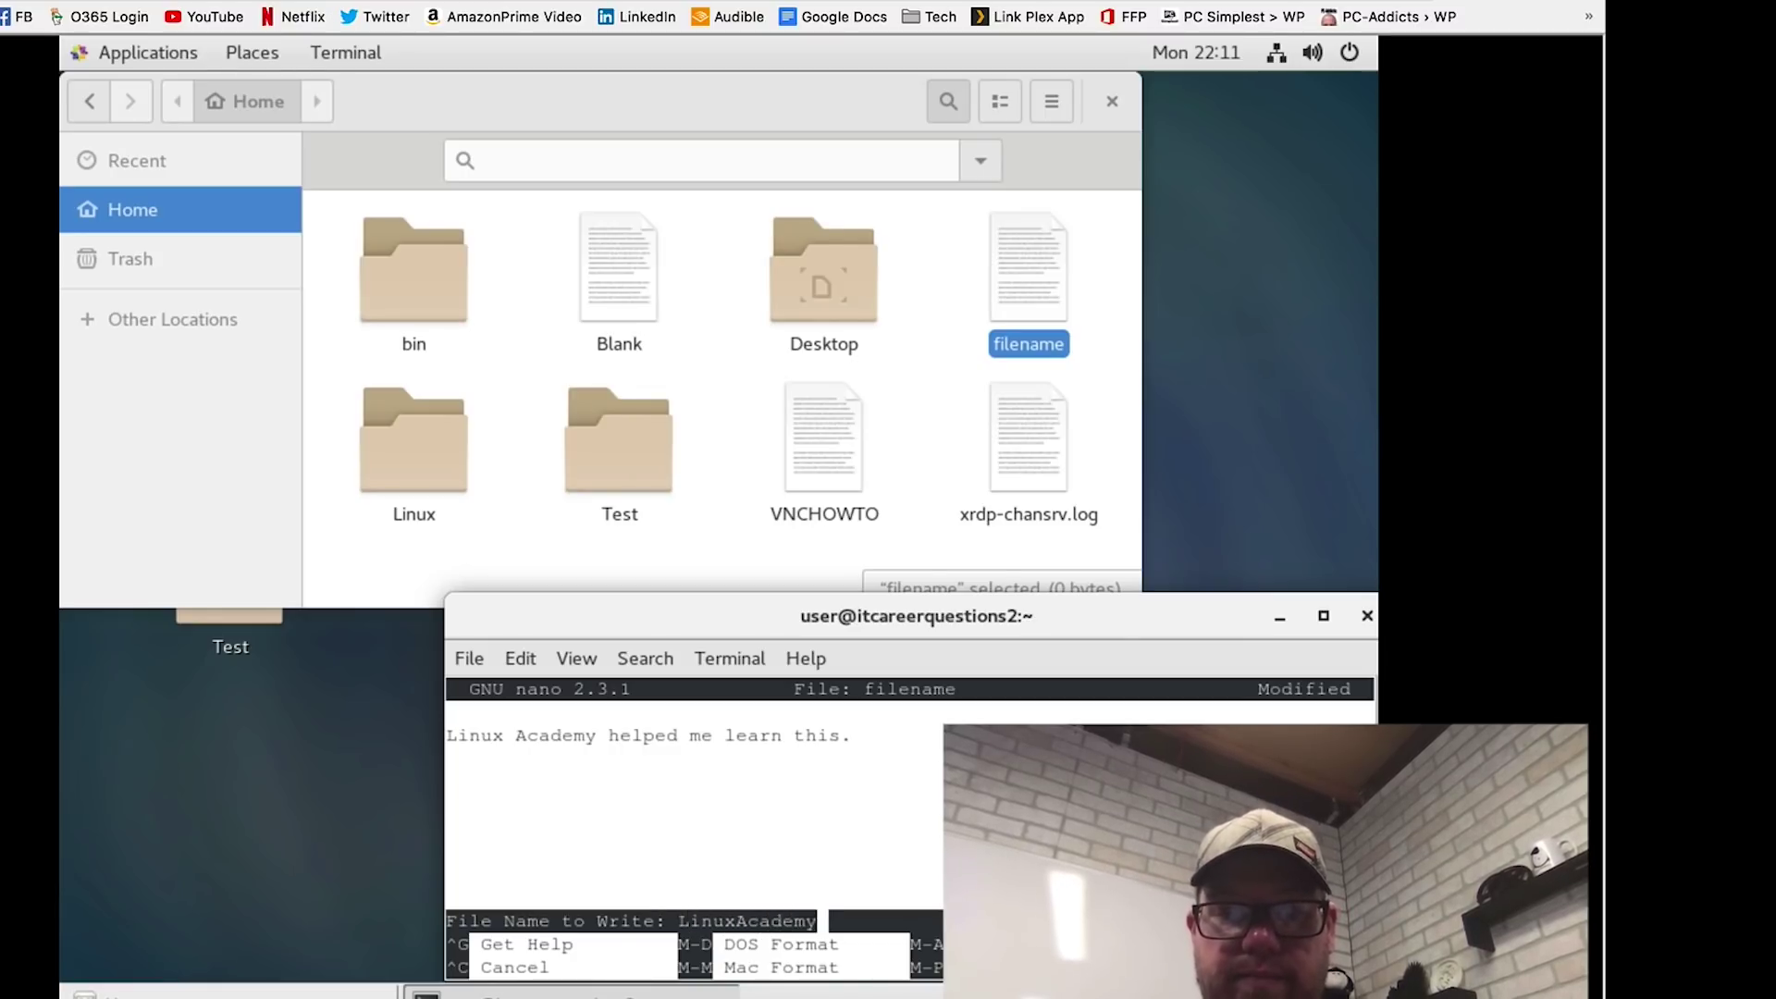
pyautogui.press('Return')
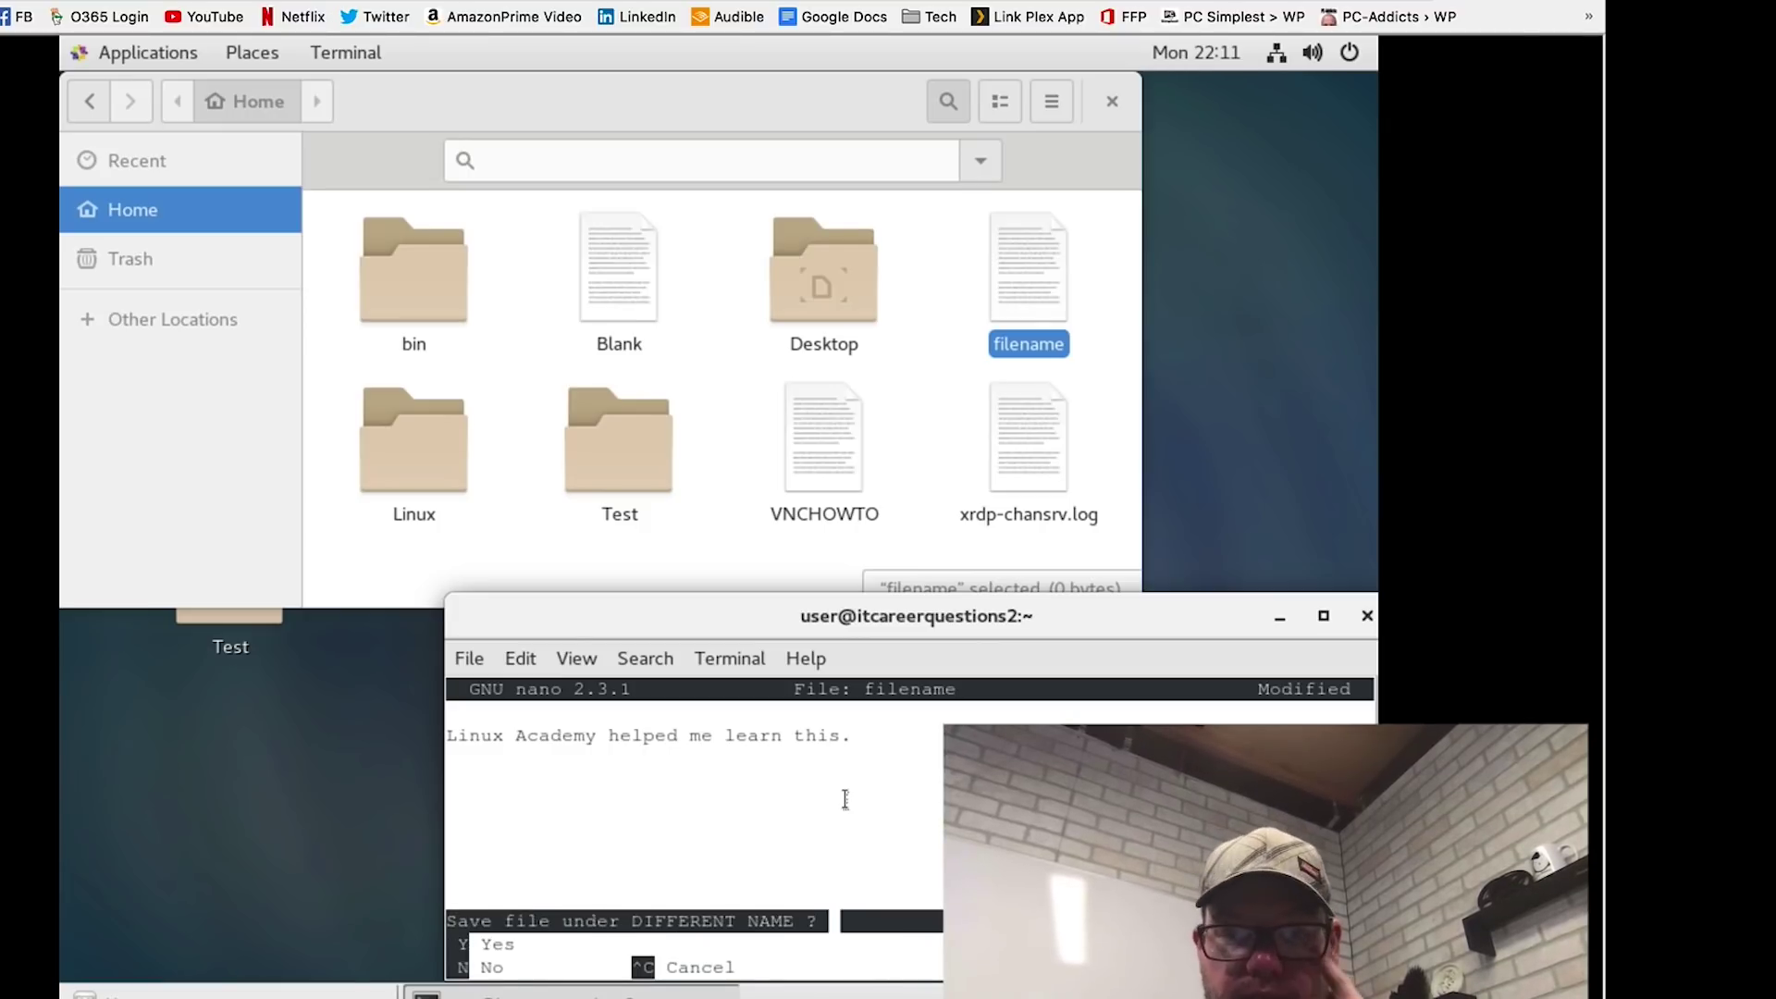
pyautogui.press('y')
# Open the LinuxAcademy file from the file manager in OpenOffice Writer, view its text, and close the document
pyautogui.click(635, 429)
pyautogui.click(636, 431)
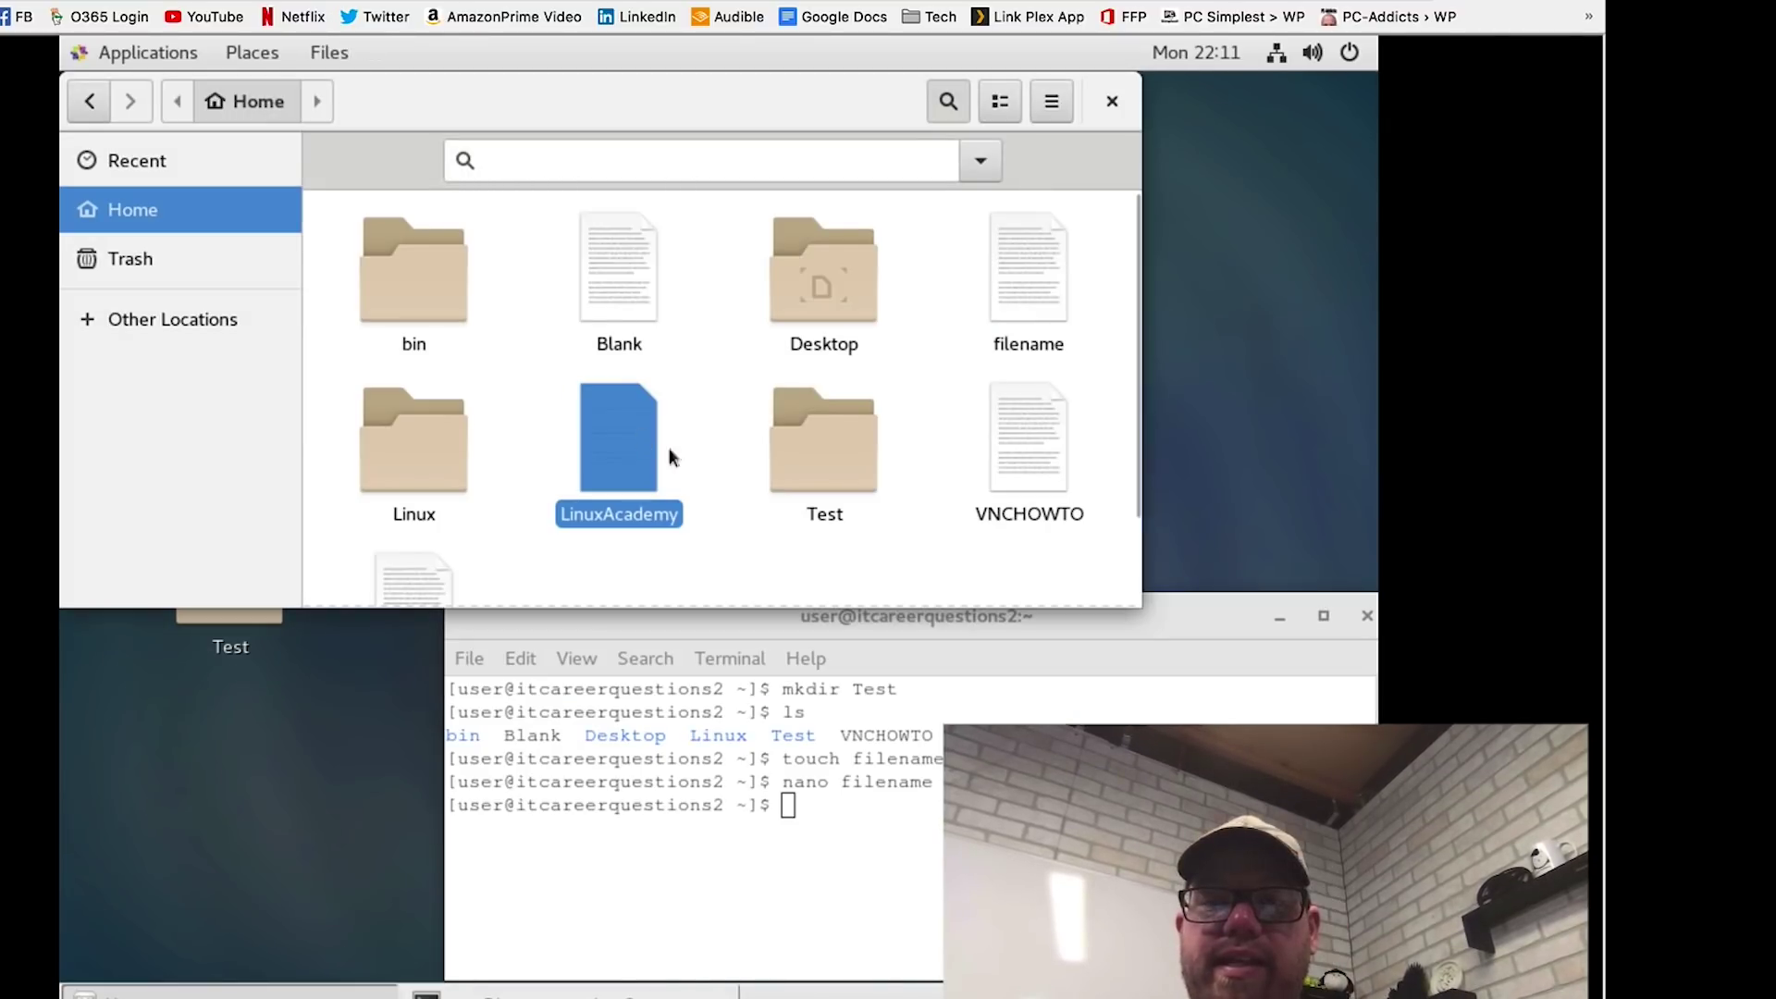
pyautogui.doubleClick(613, 439)
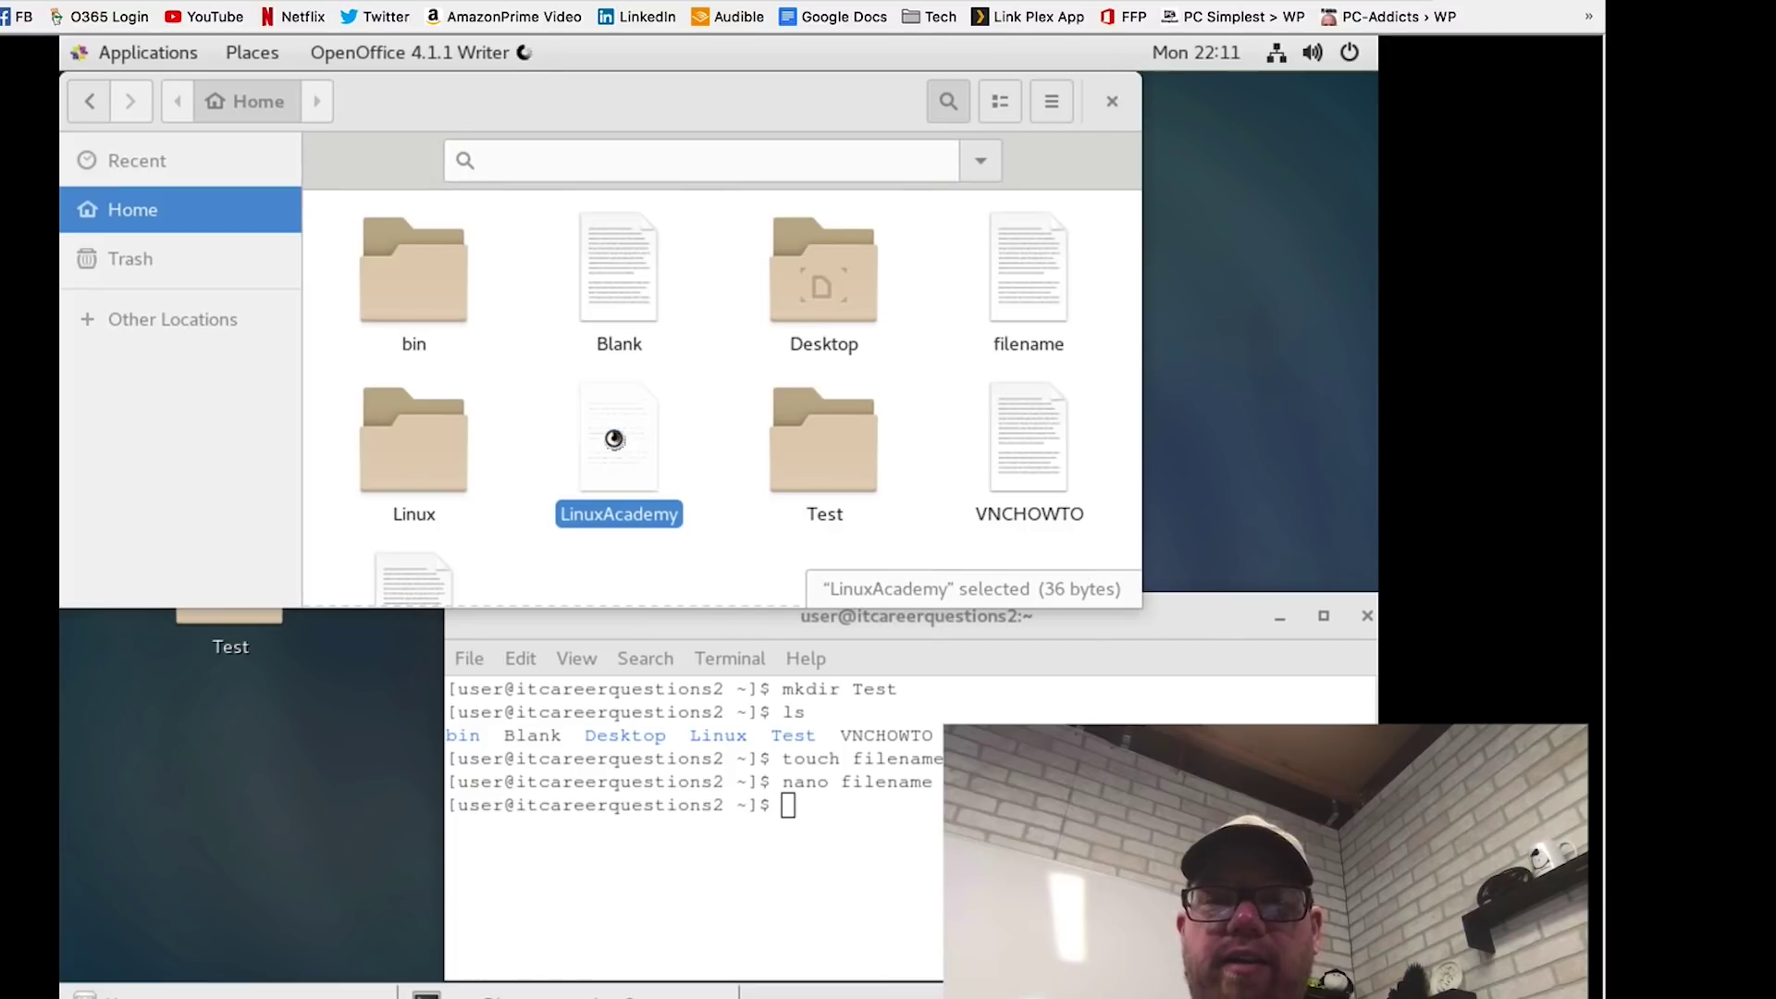
pyautogui.click(968, 461)
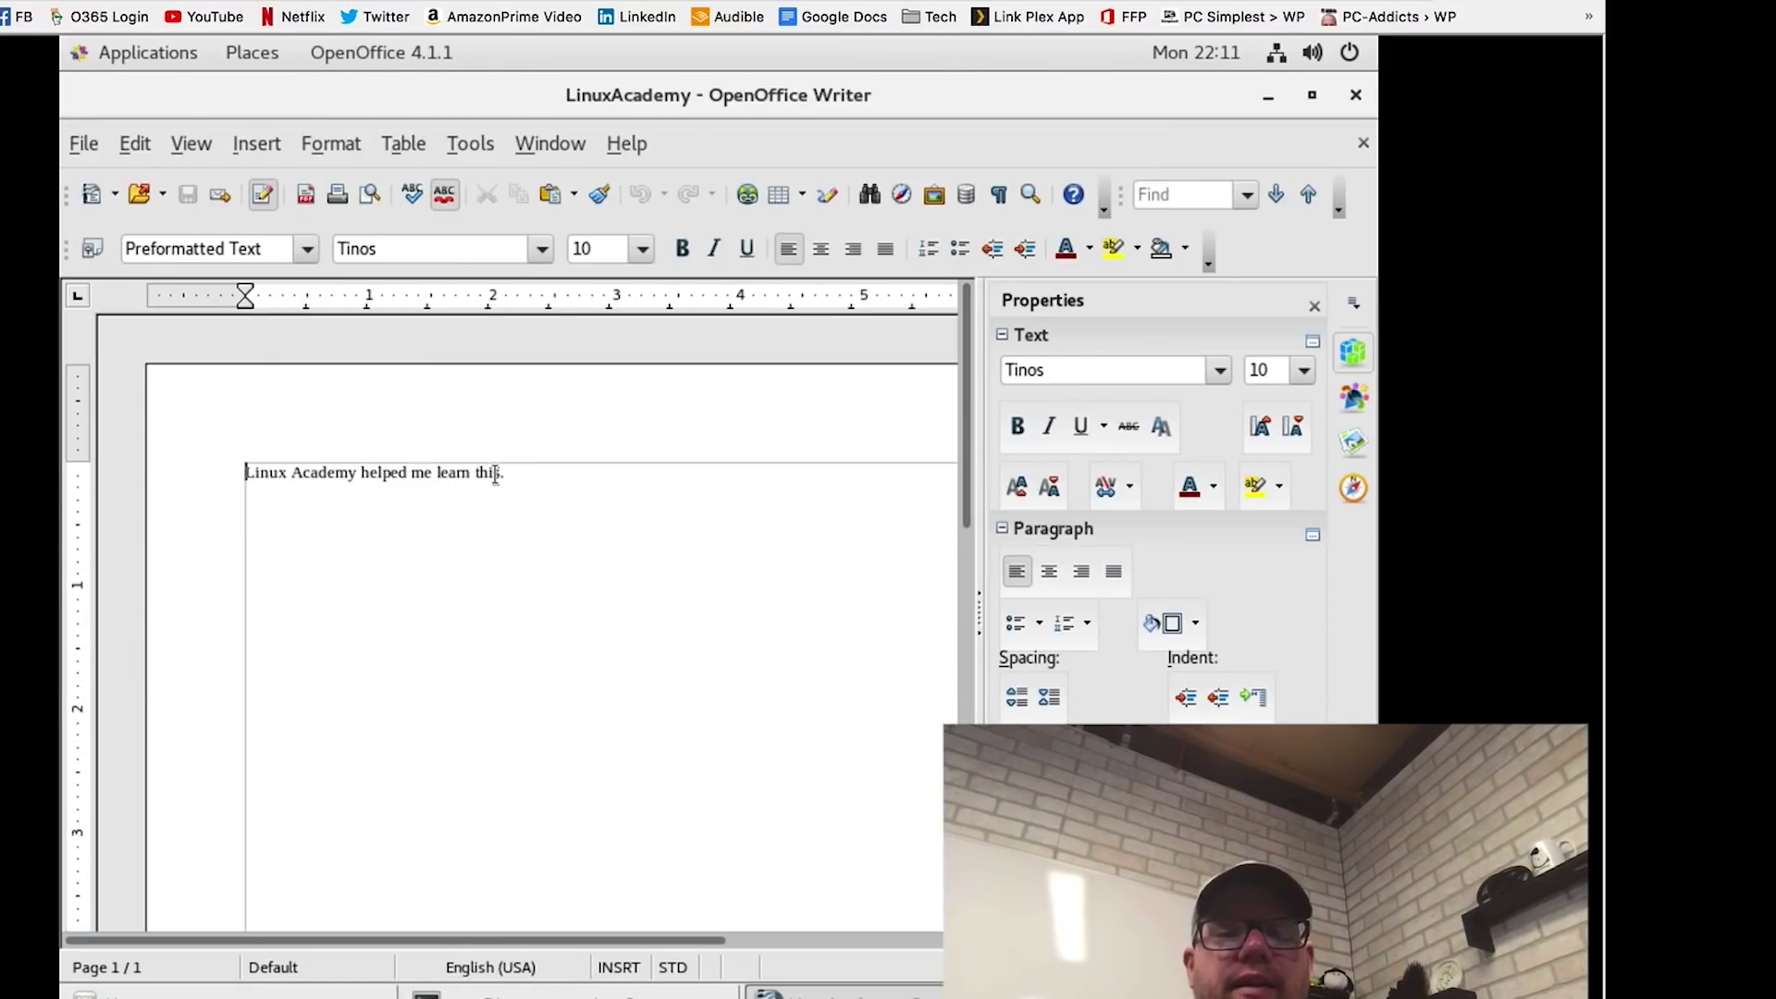
pyautogui.click(1357, 95)
# Print the contents of the LinuxAcademy file in the terminal with cat
pyautogui.click(823, 835)
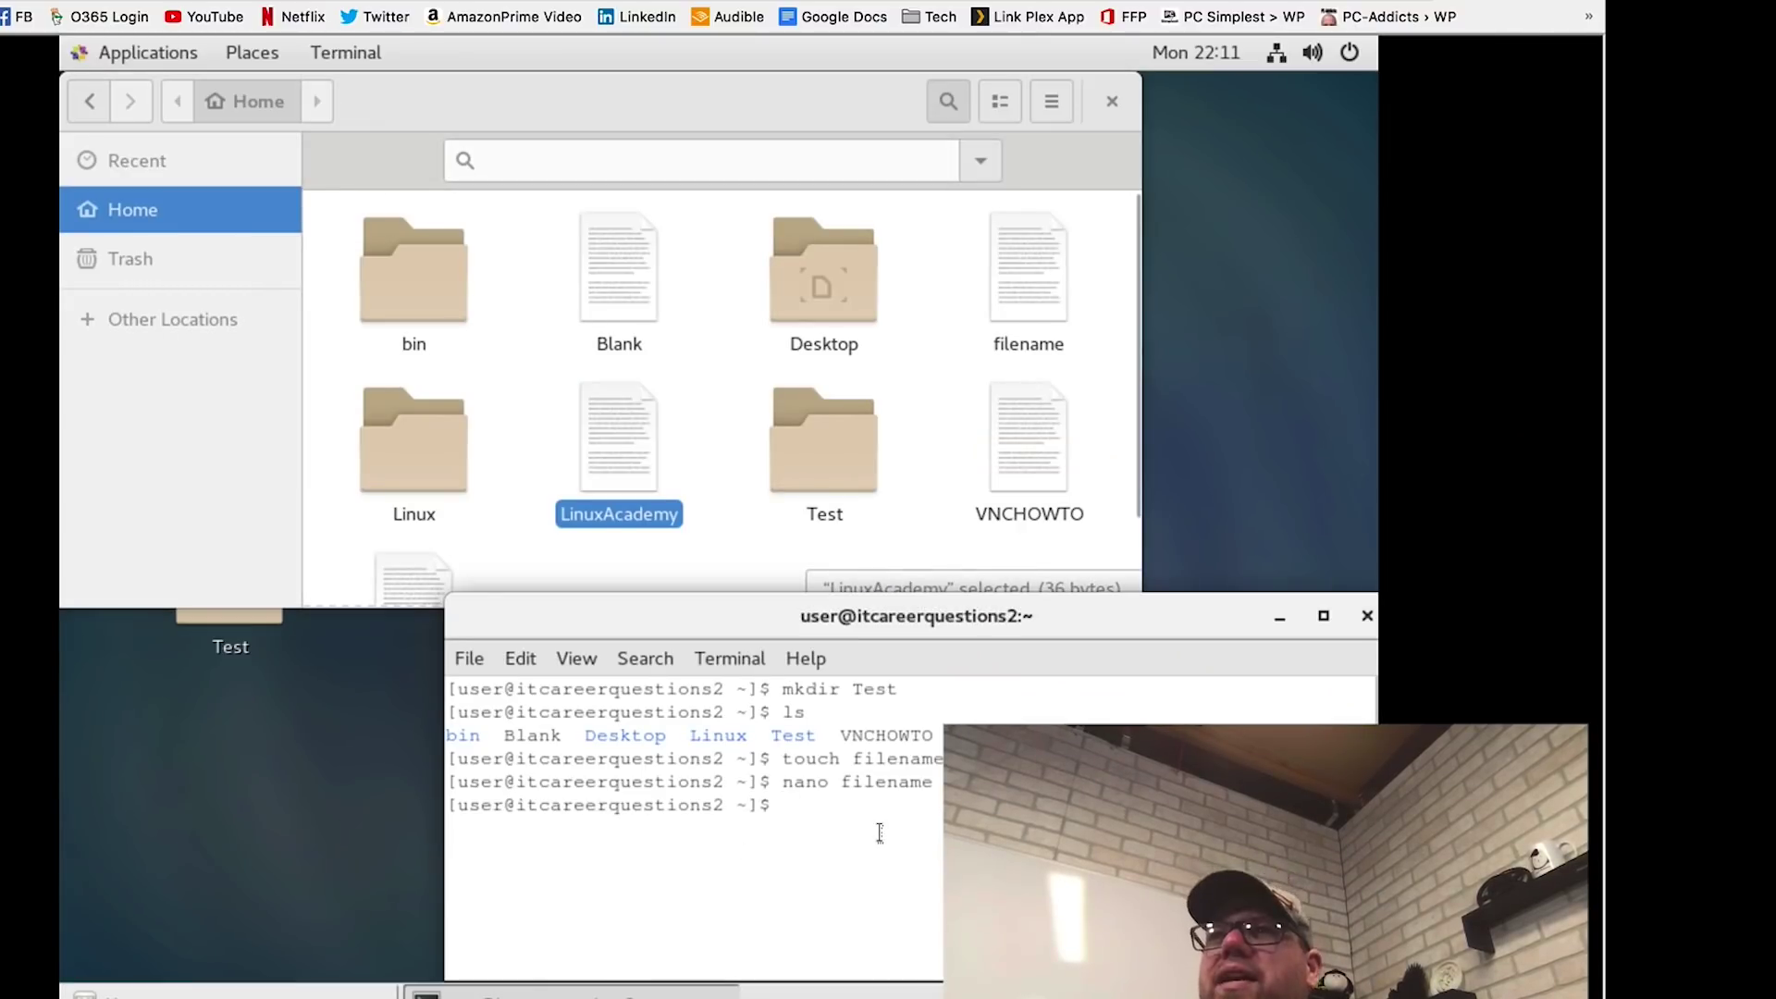
pyautogui.write('cat')
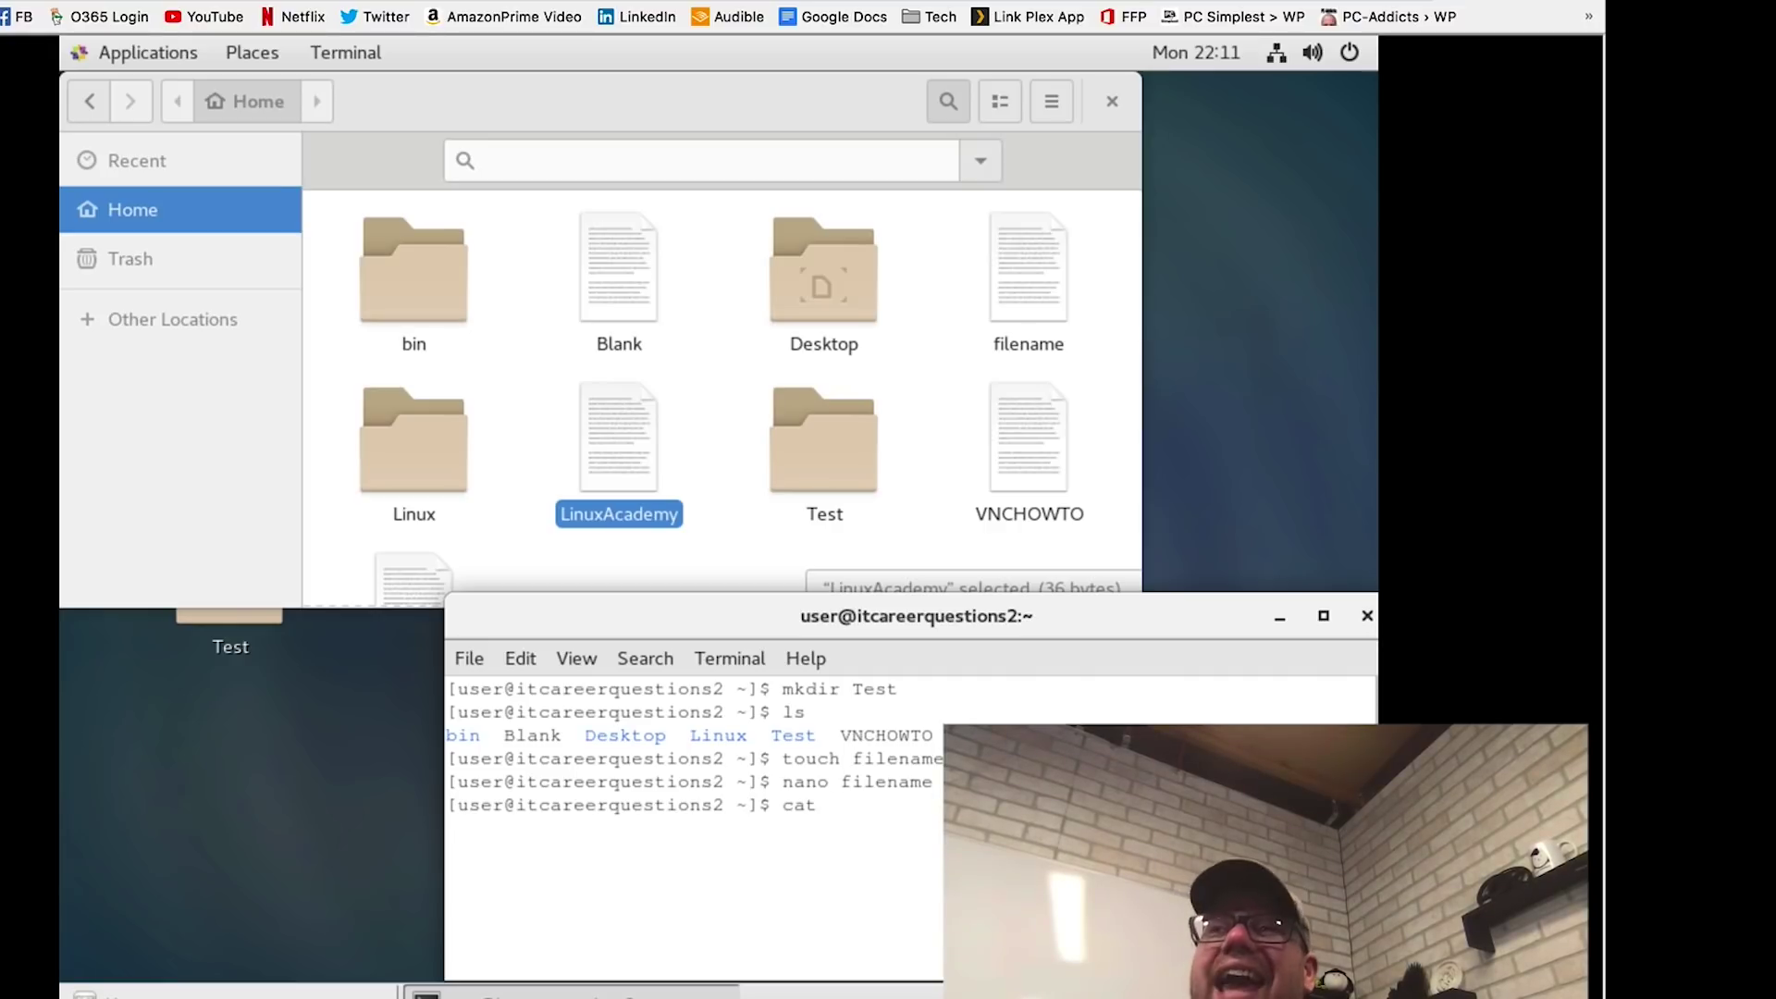
pyautogui.write(' L')
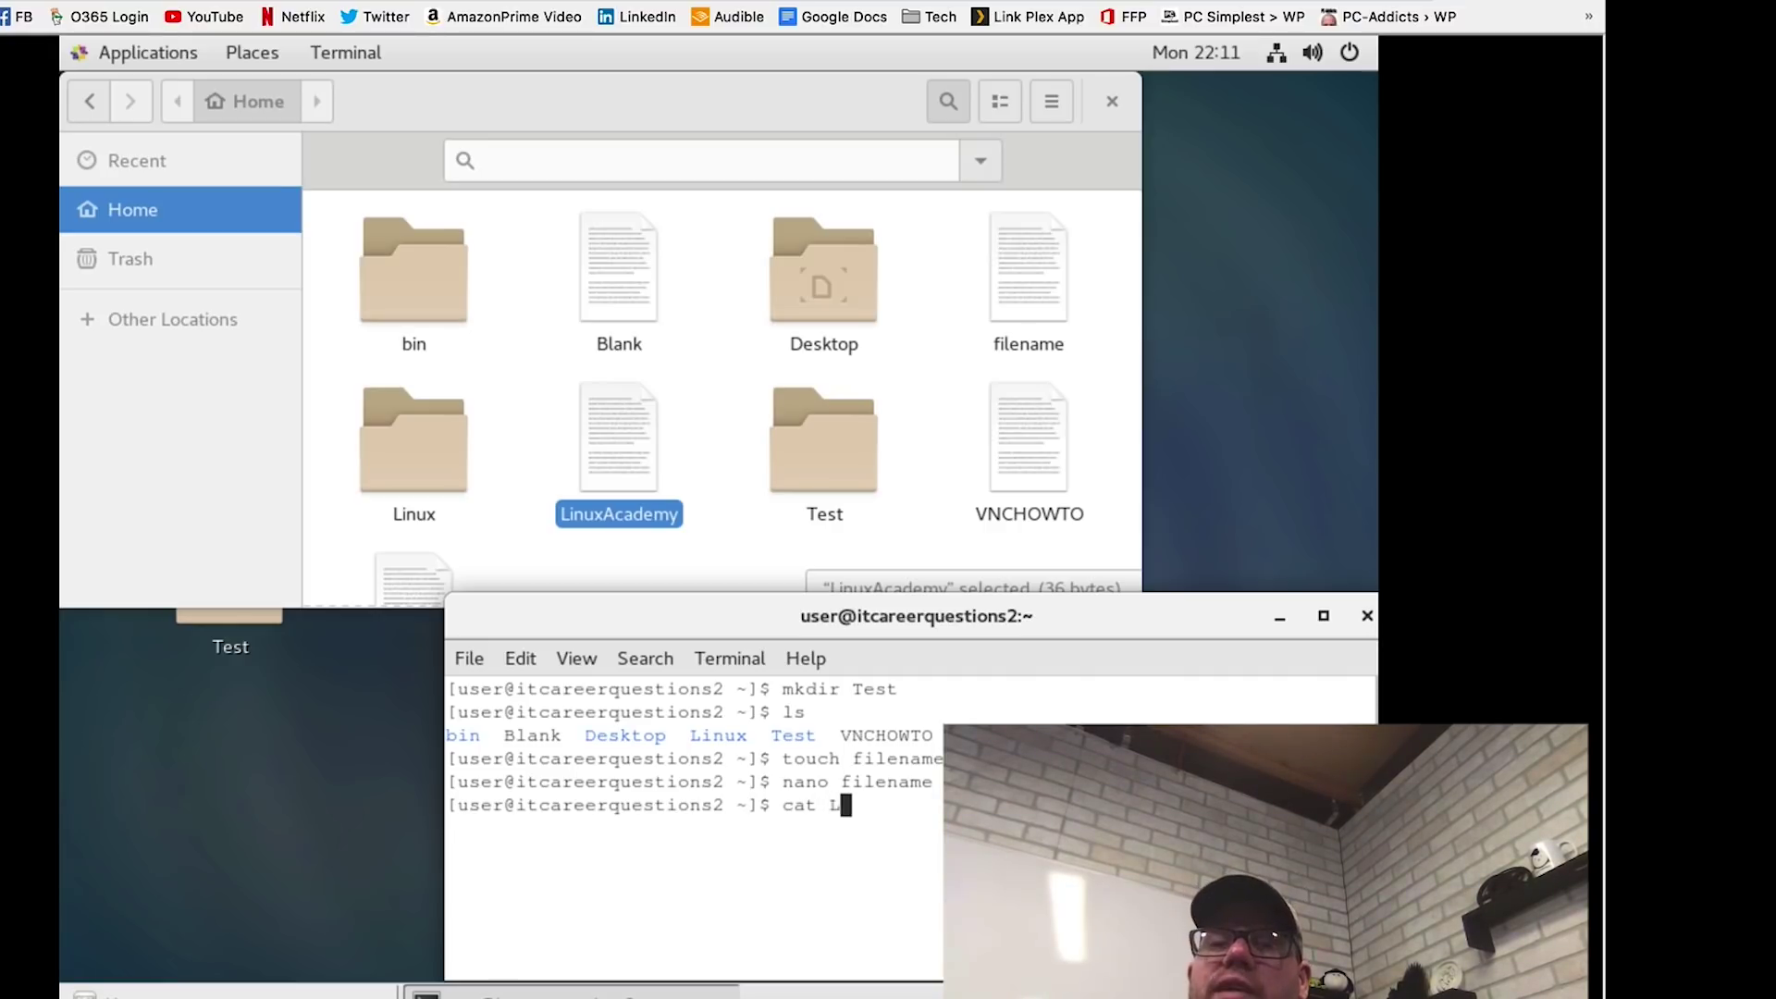
pyautogui.write('inuxAcade')
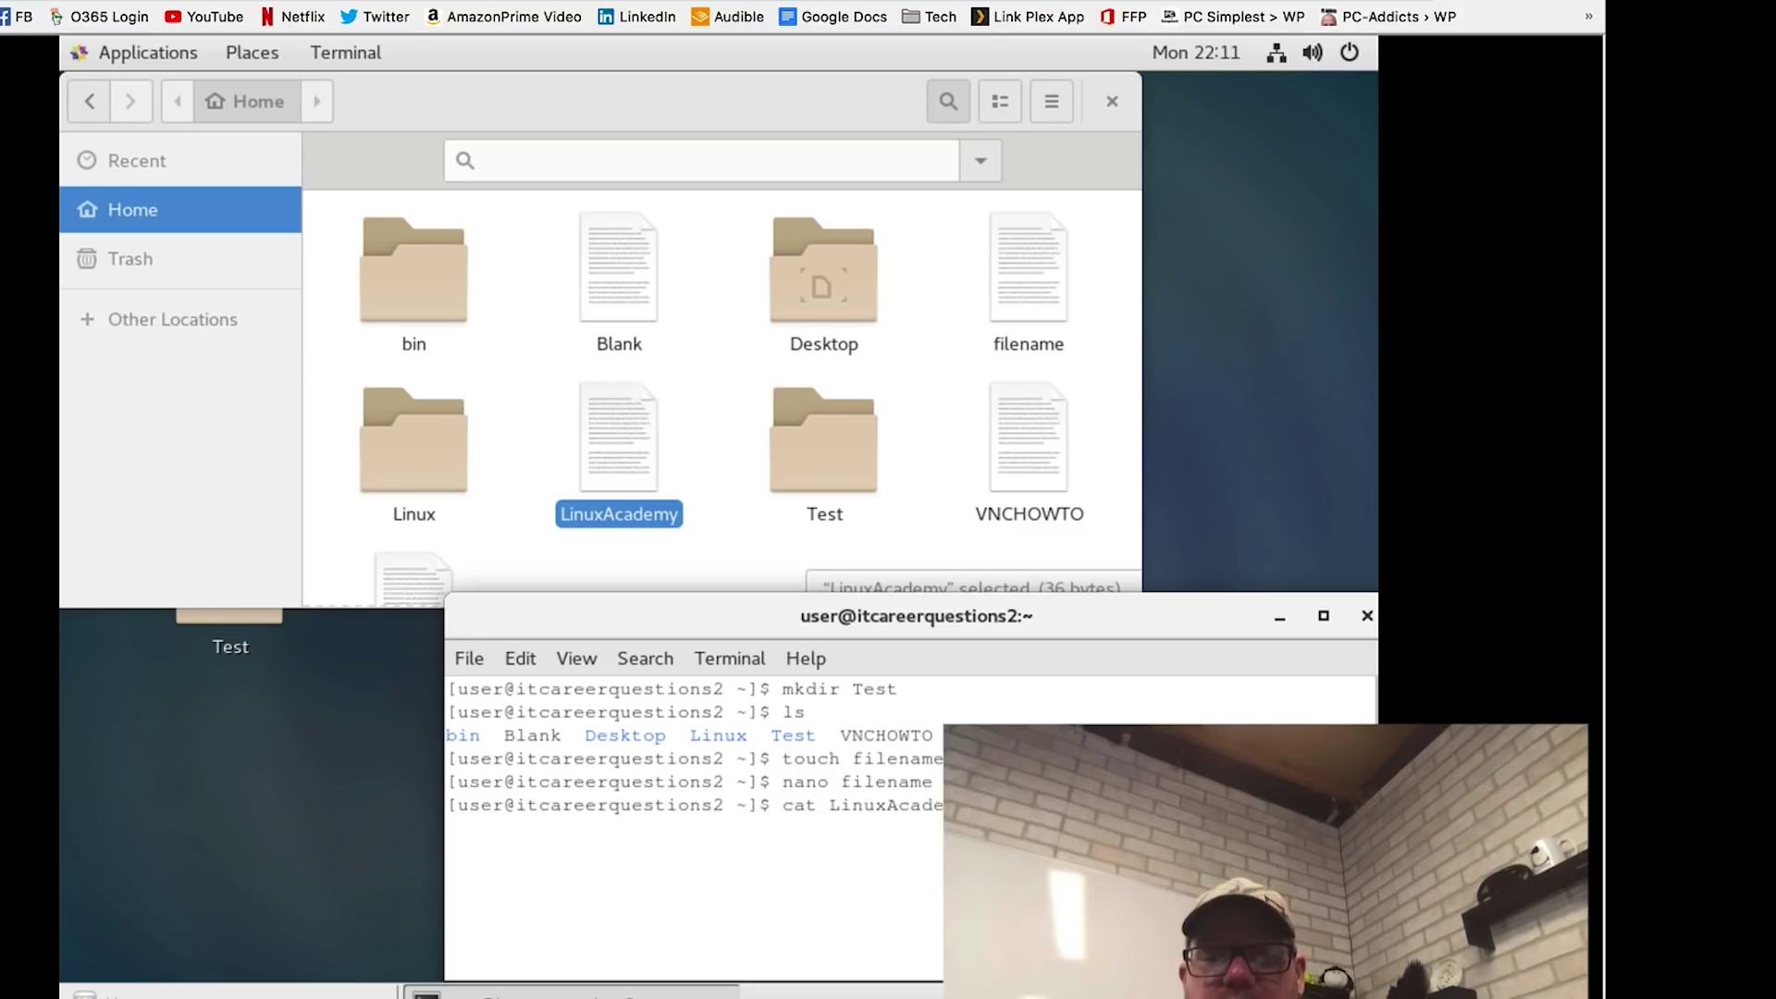
pyautogui.press('Return')
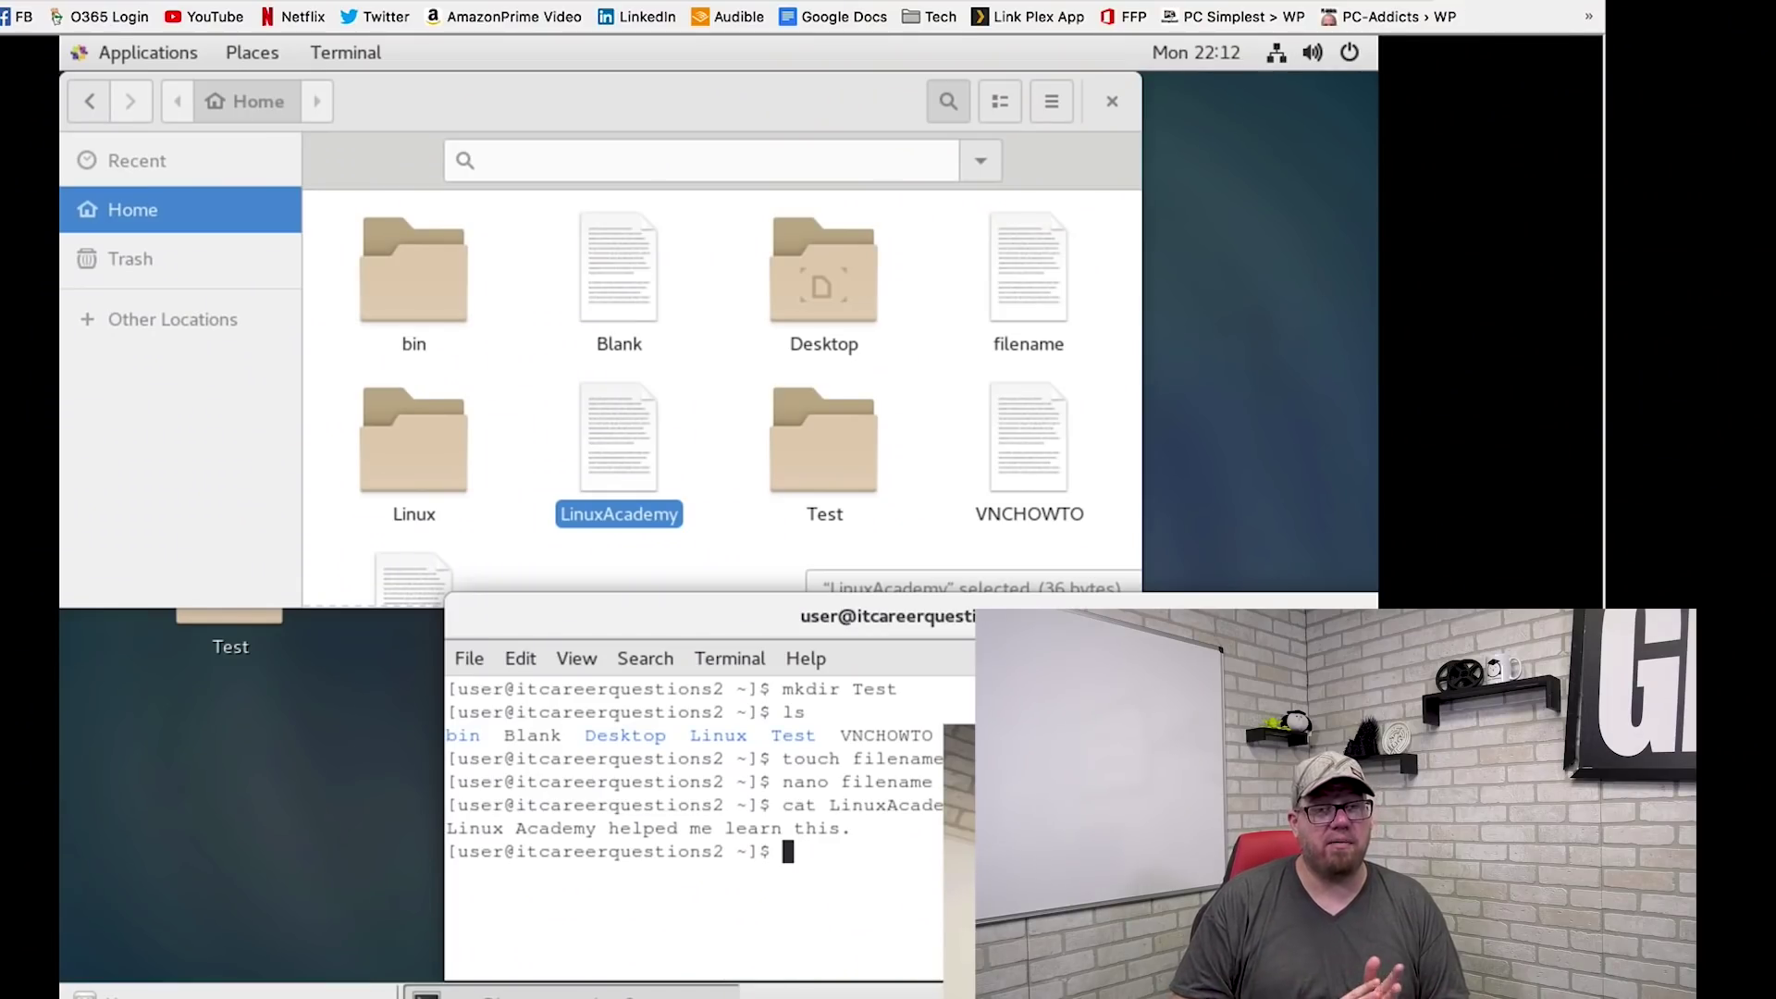
# List the home directory with ls and print the VNCHOWTO file with cat VNCHOWTO
pyautogui.write('ls')
pyautogui.press('Return')
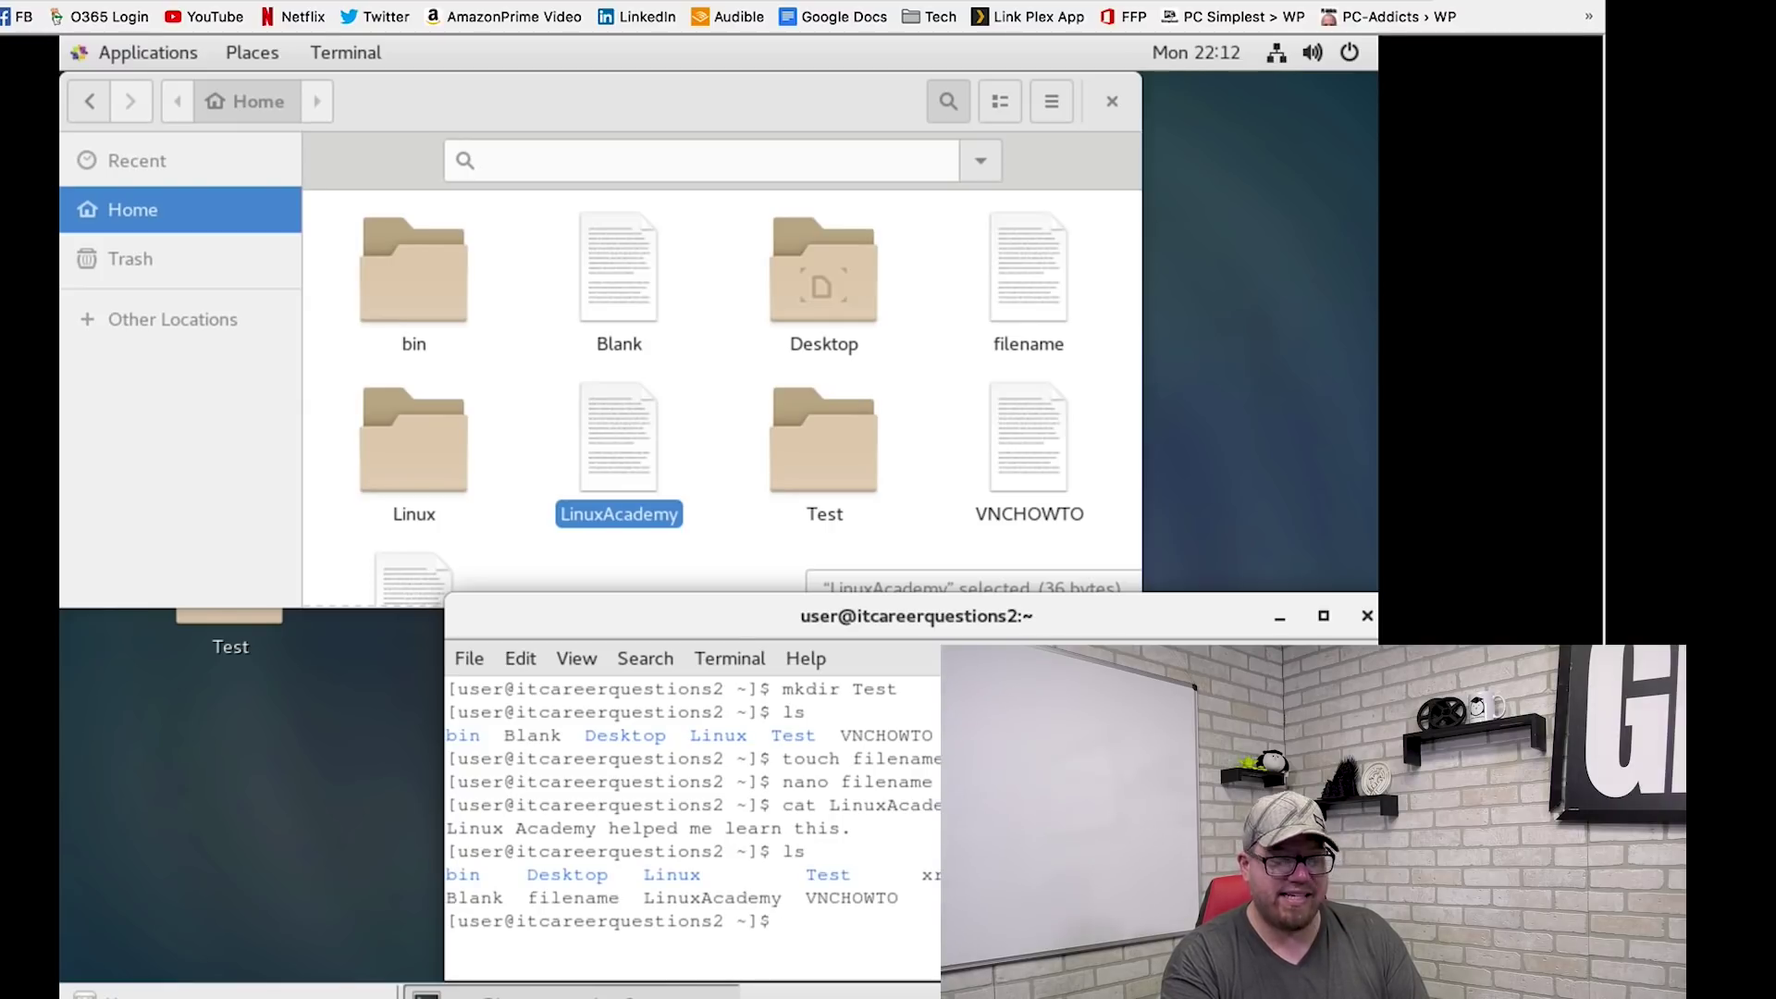
pyautogui.write('cat')
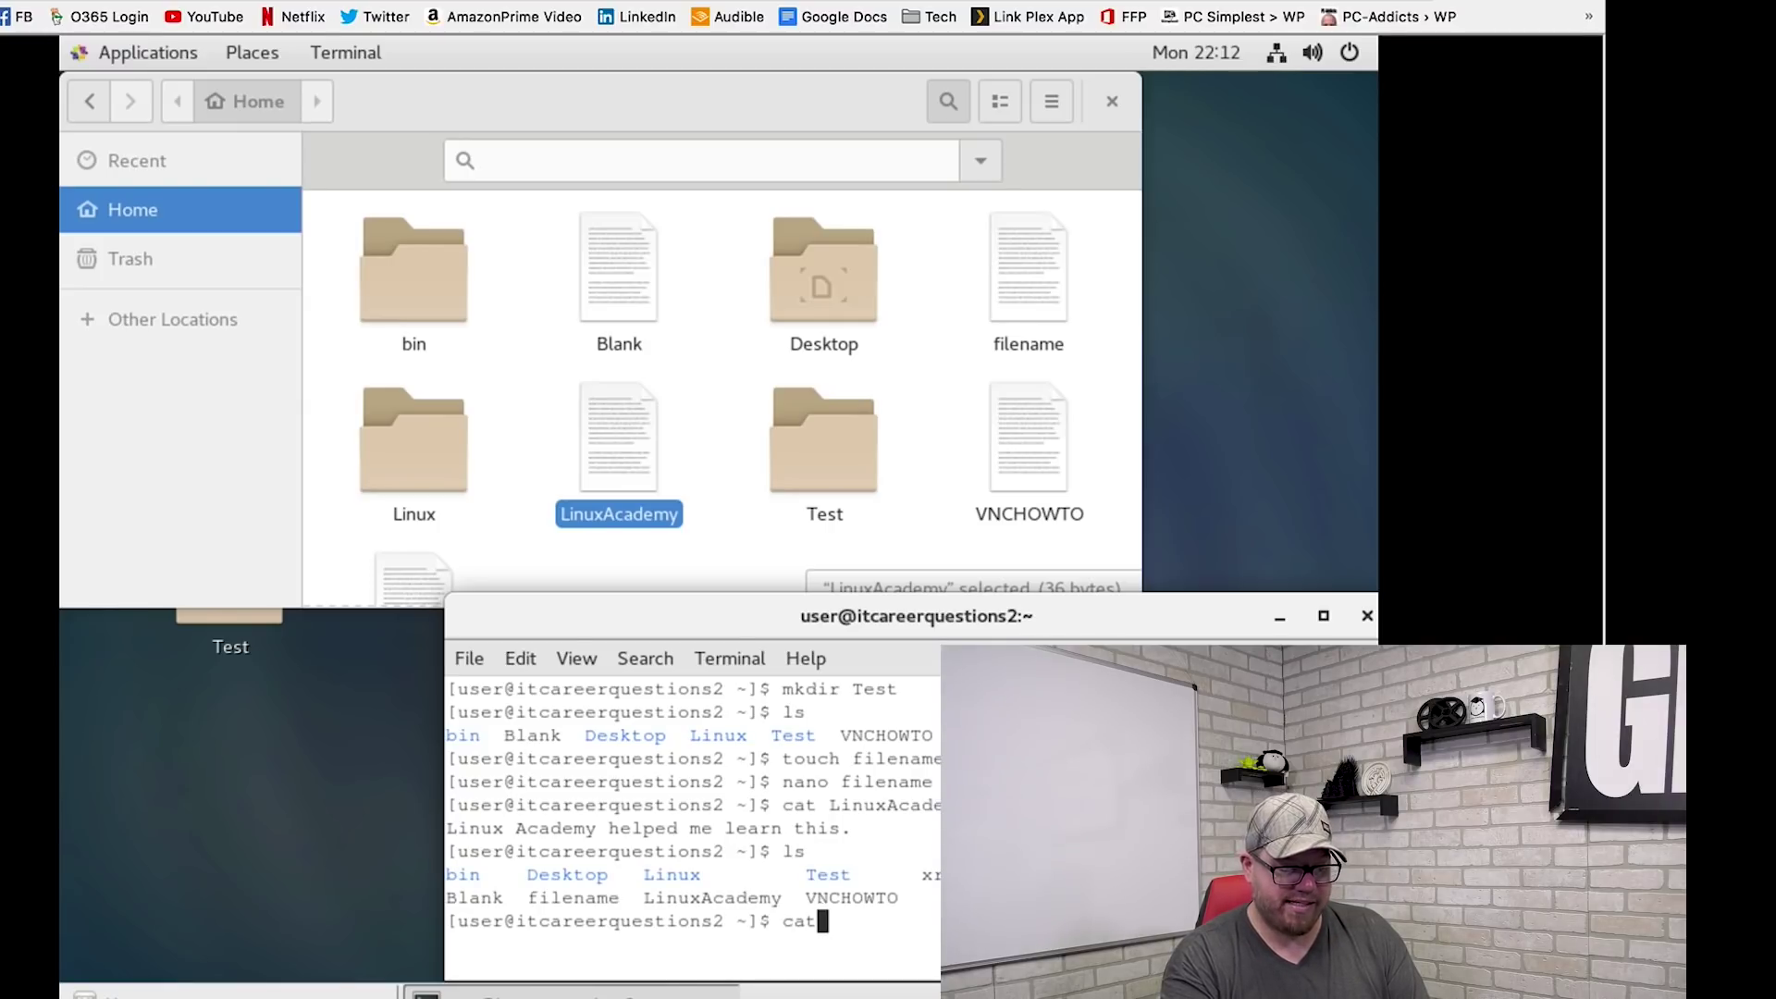
pyautogui.write(' VNCHOWTO')
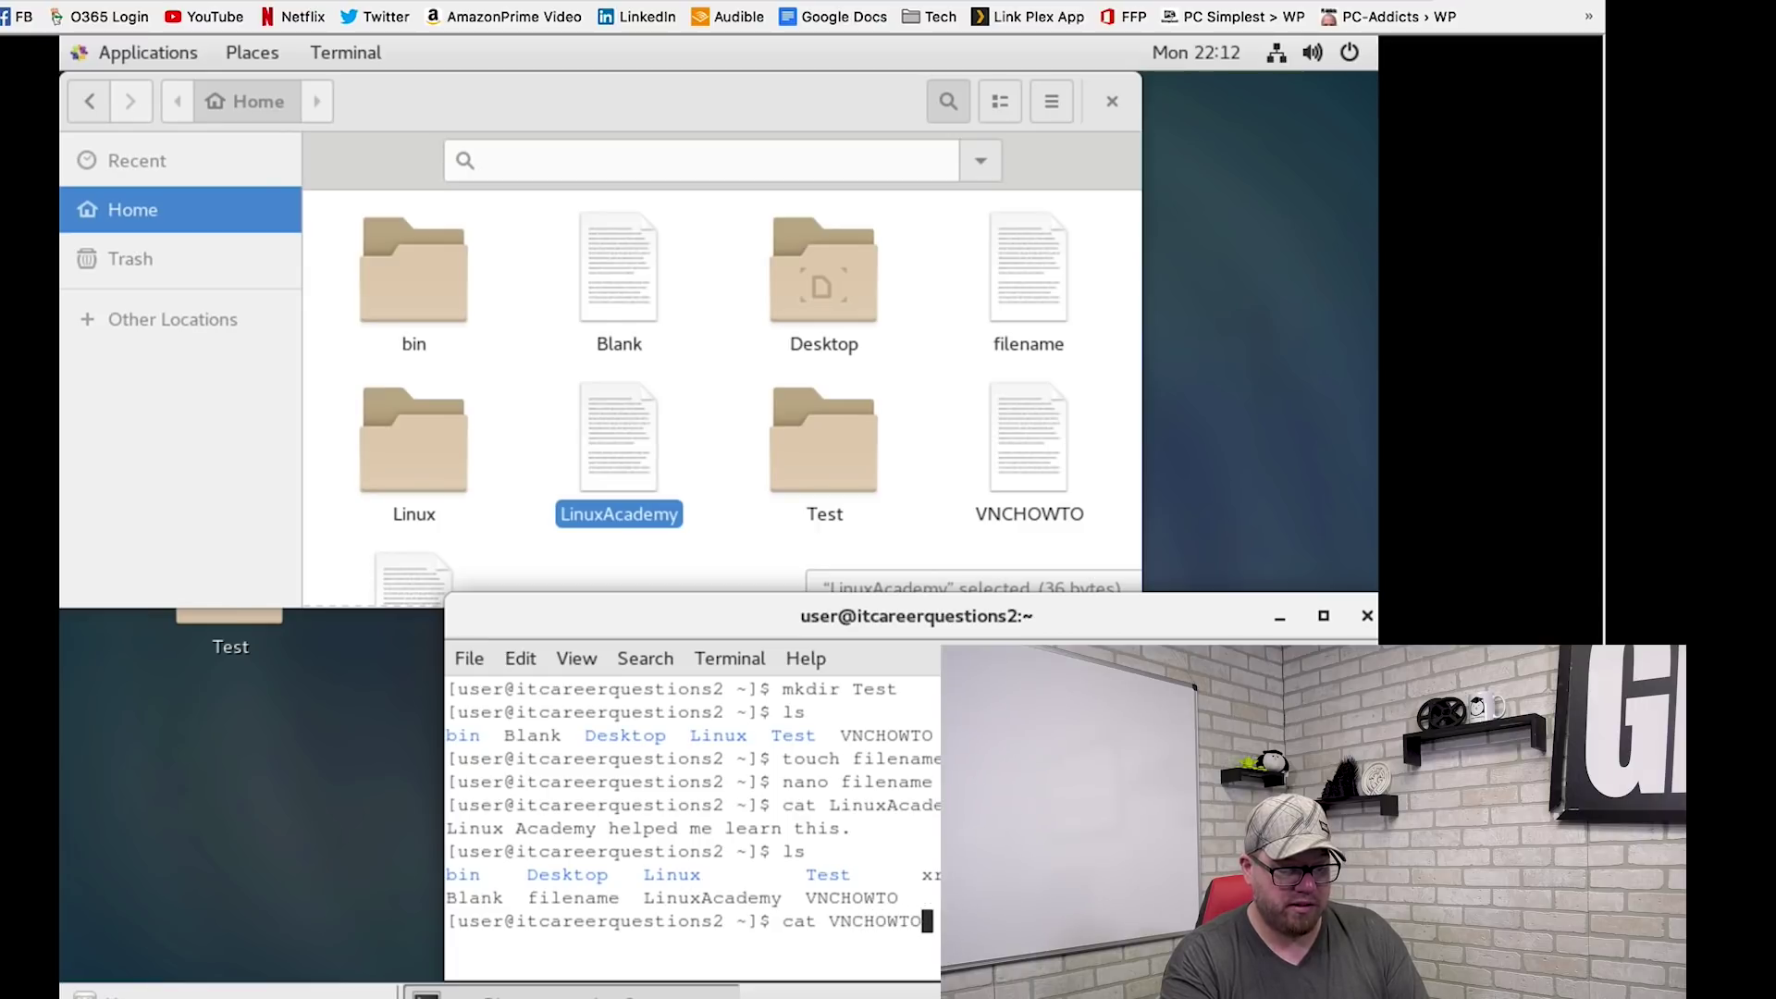
pyautogui.press('Return')
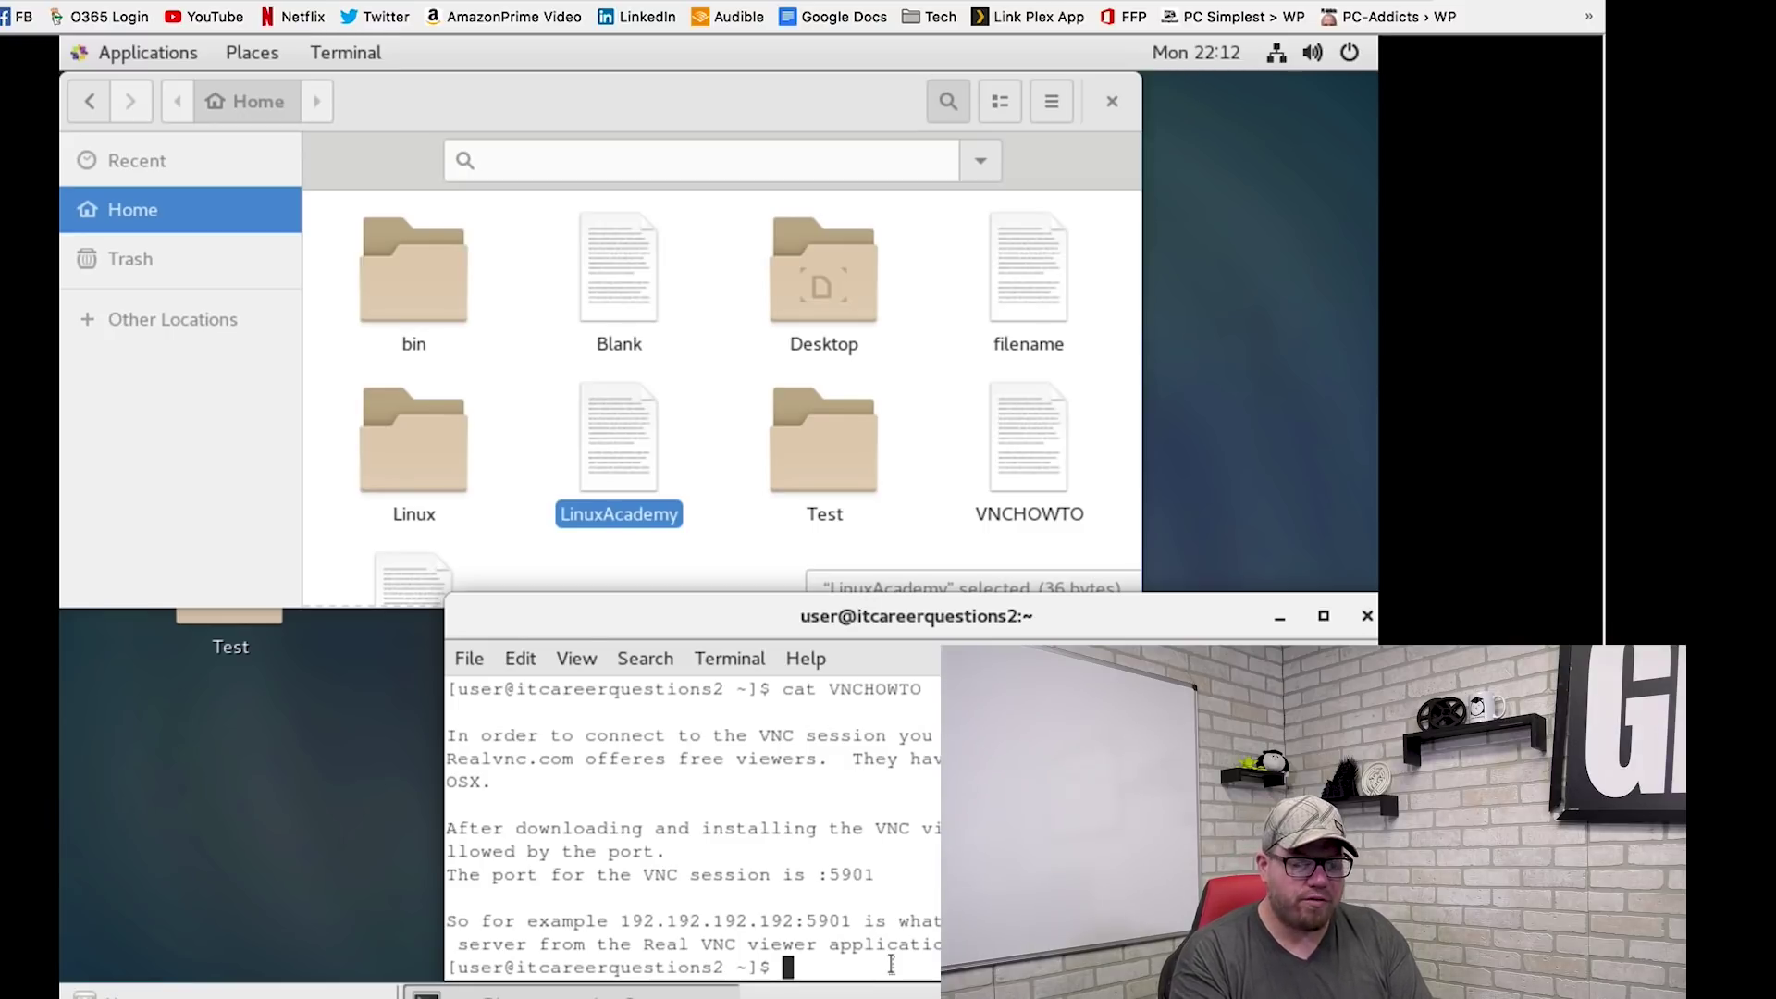
# Remove the Test directory from the home directory with rm -d Test, and list the directory with ls
pyautogui.write('rm -d ')
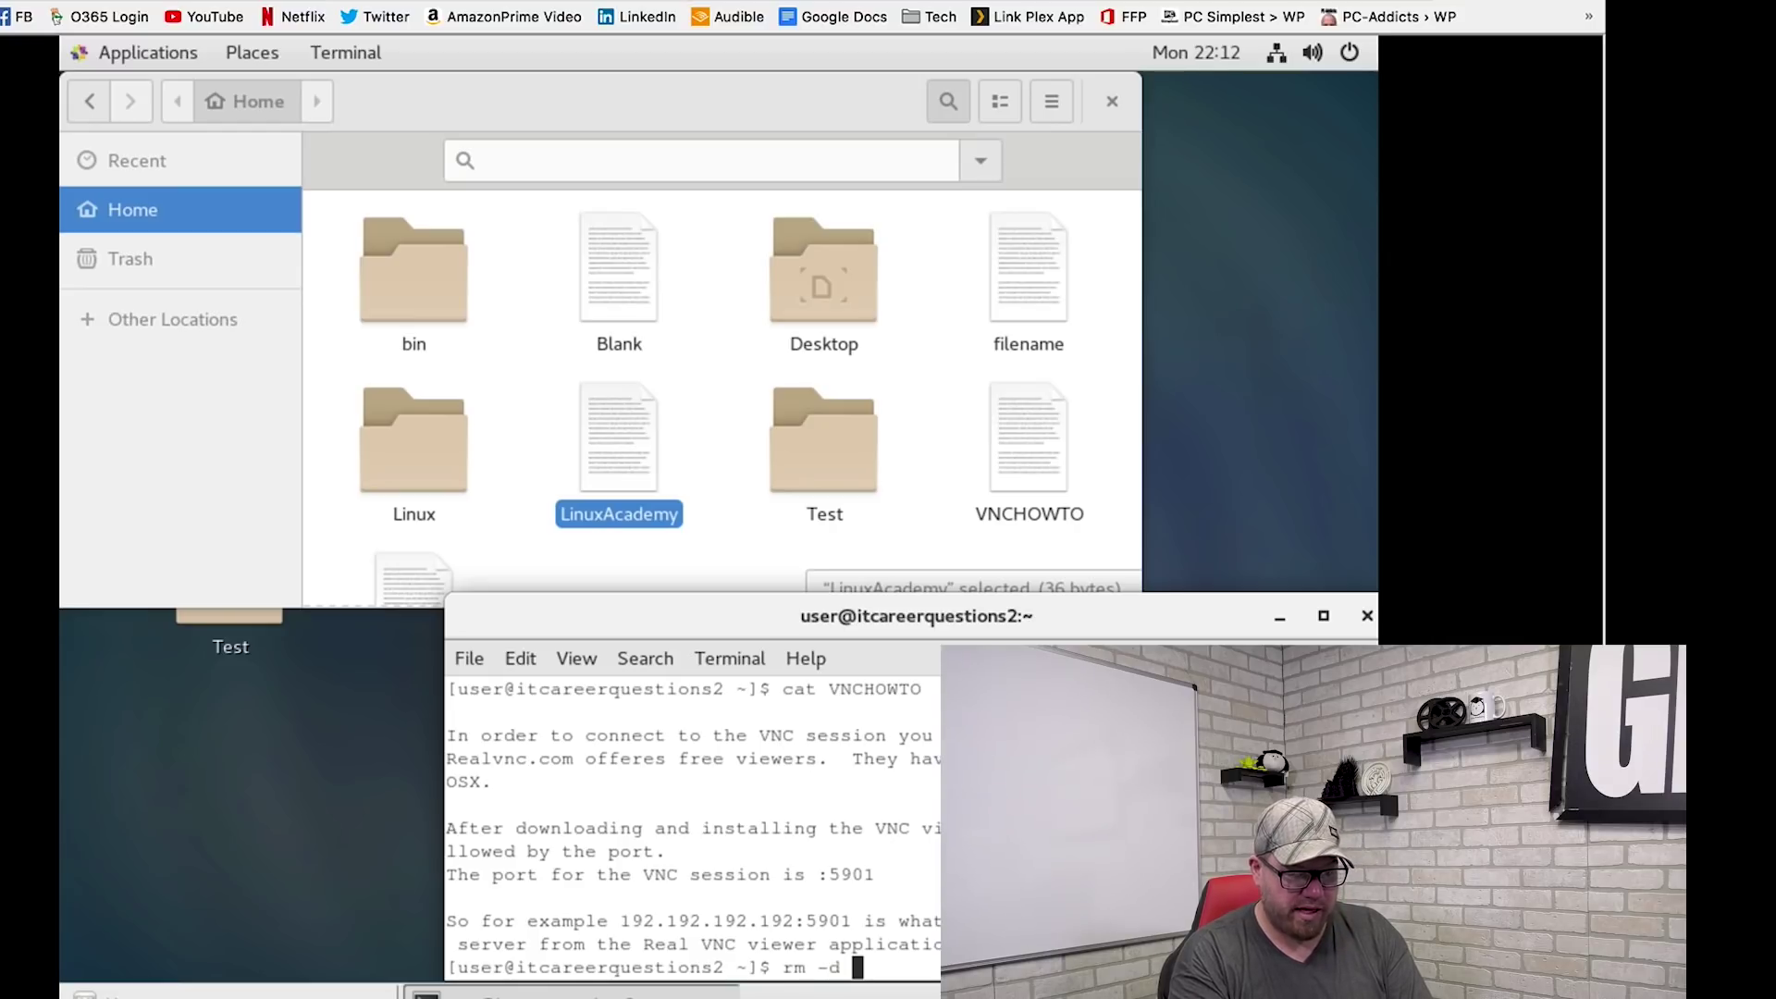
pyautogui.write('Test')
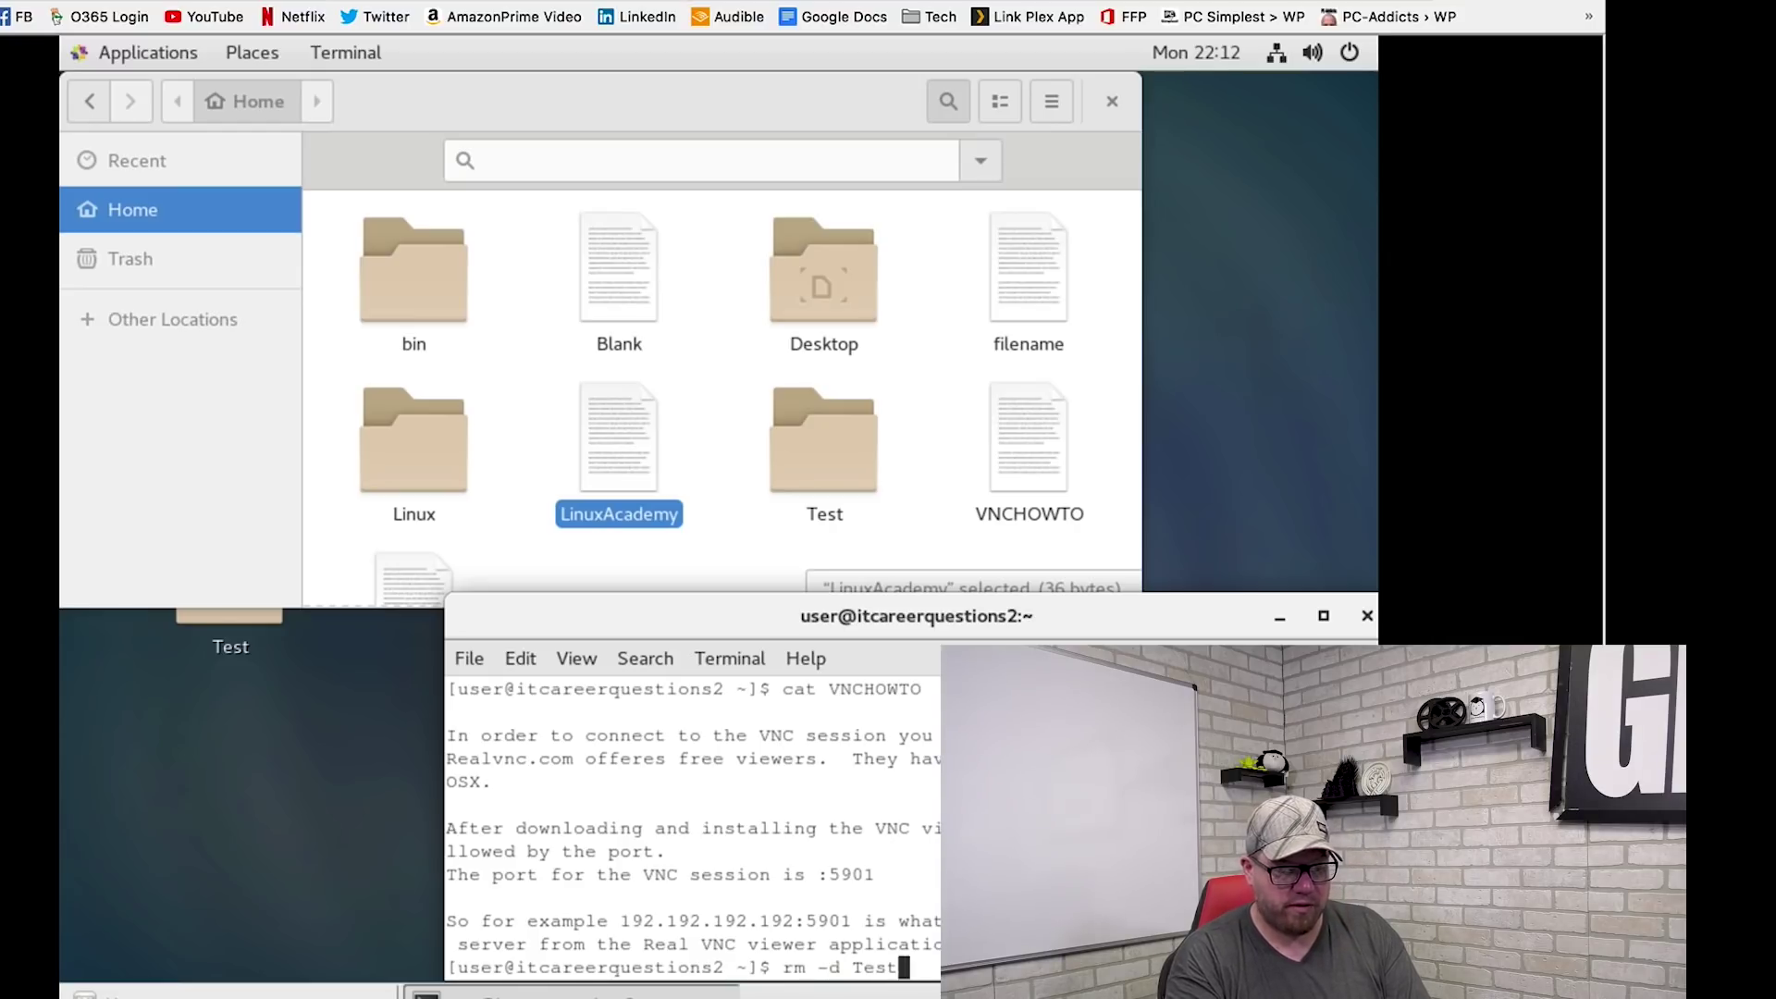
pyautogui.press('Return')
pyautogui.write('ls')
pyautogui.press('Return')
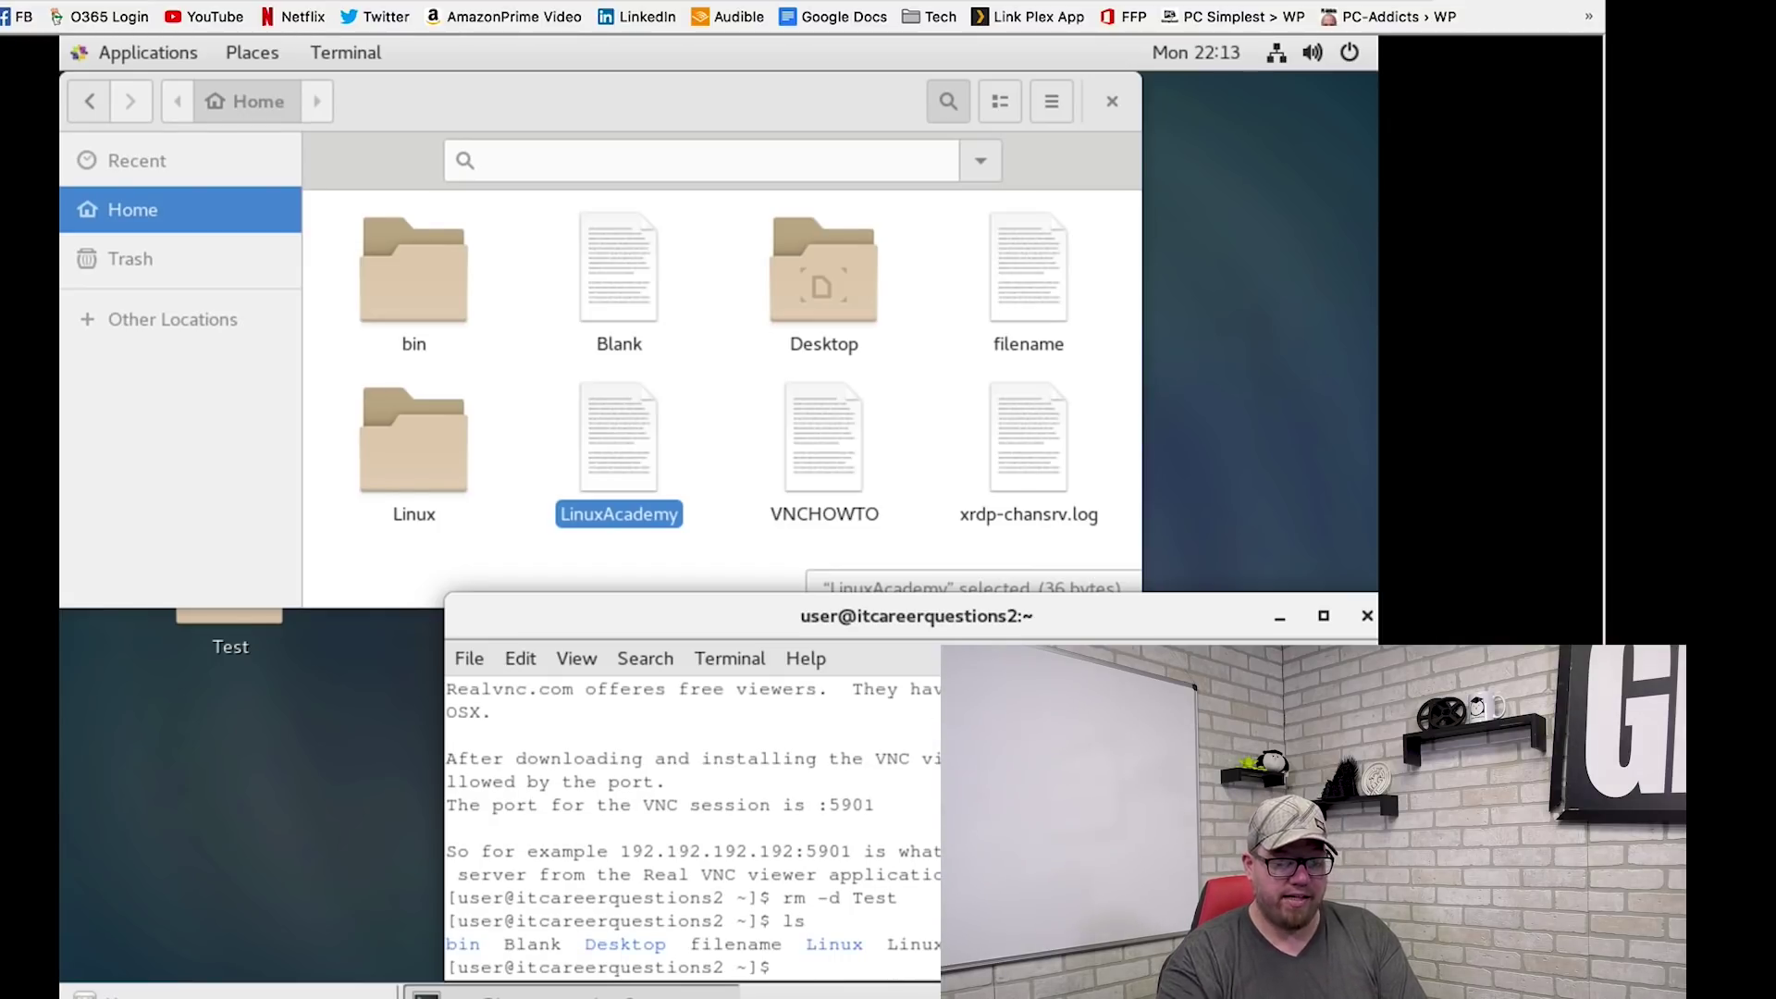
# In a cleared terminal, list the home directory with ls and delete the LinuxAcademy file with rm -f
pyautogui.write('rrrrrrrrrrrrrr')
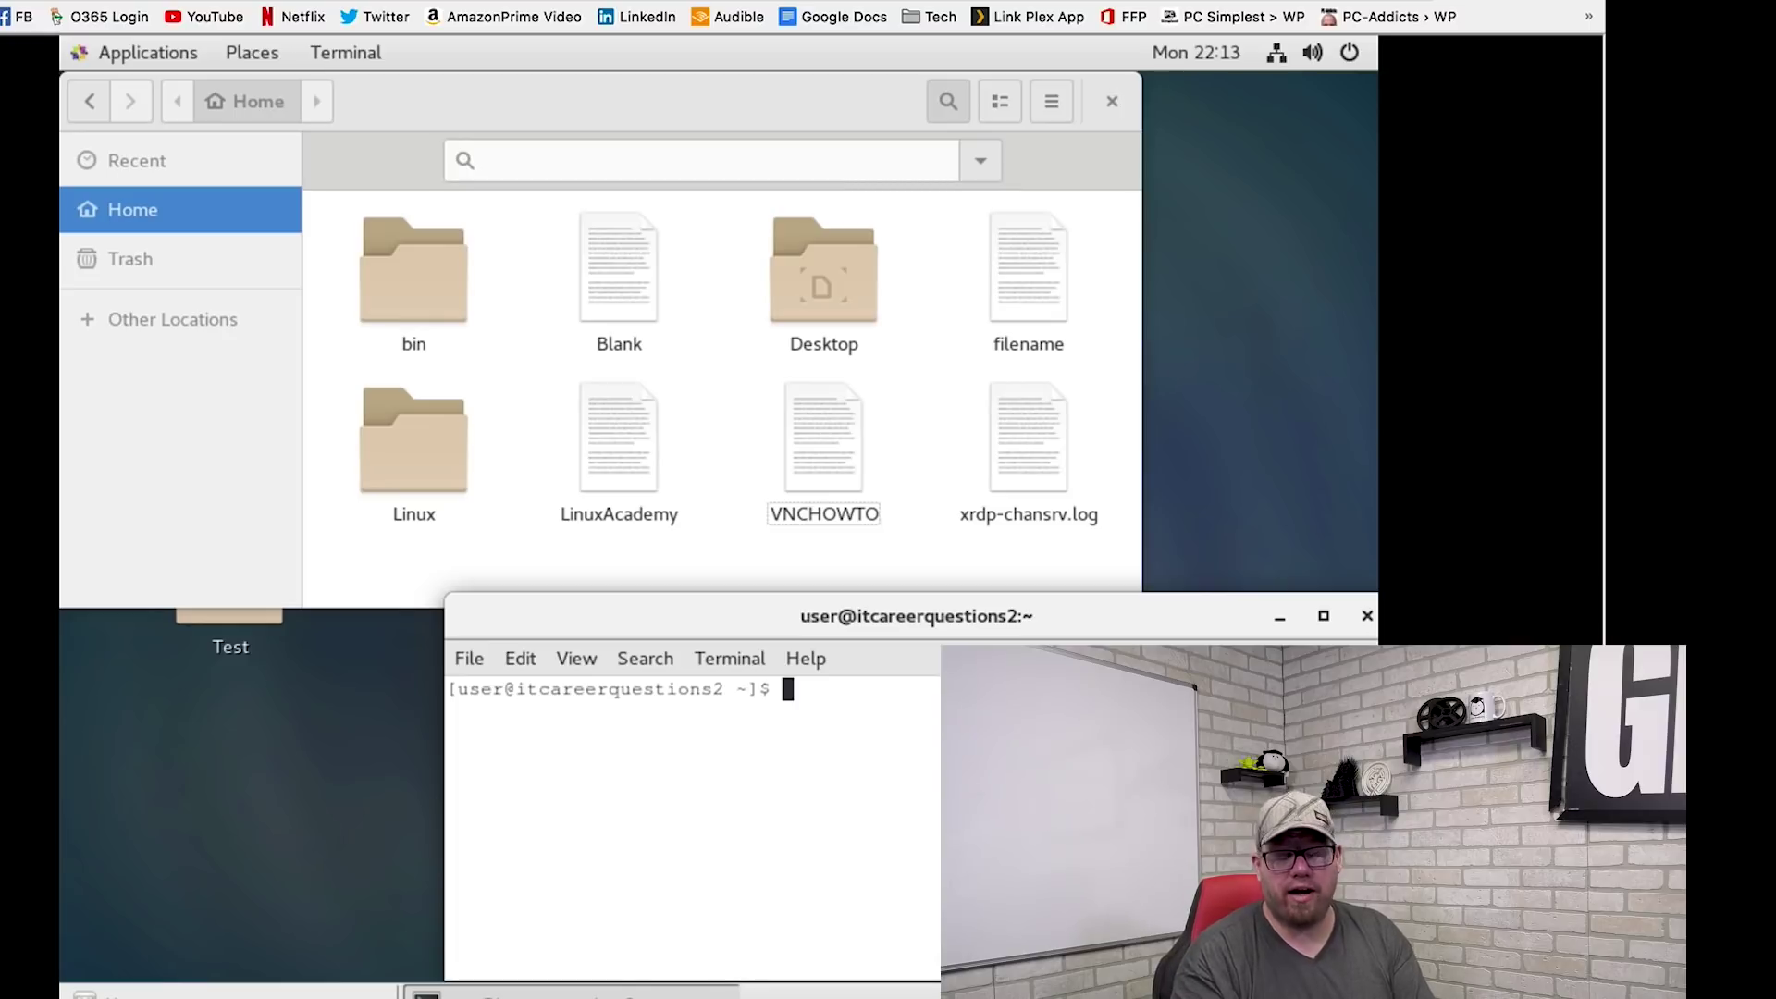
pyautogui.write('ls')
pyautogui.press('Return')
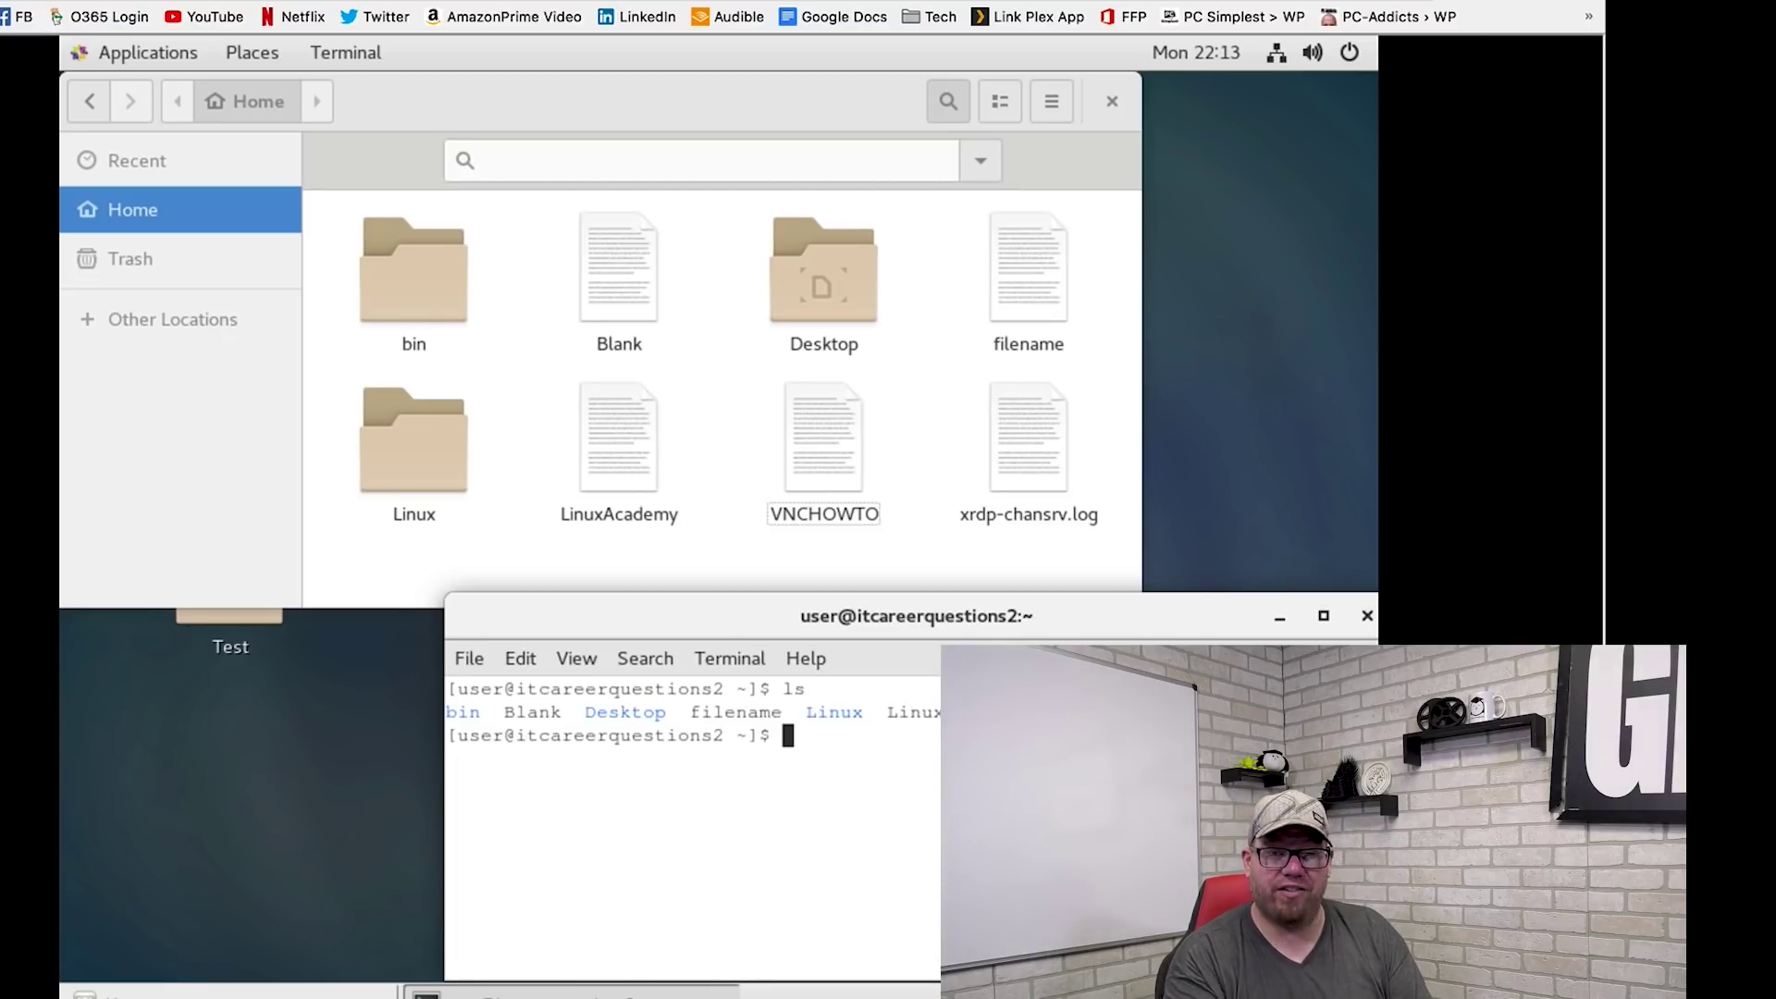
pyautogui.write('rm -f')
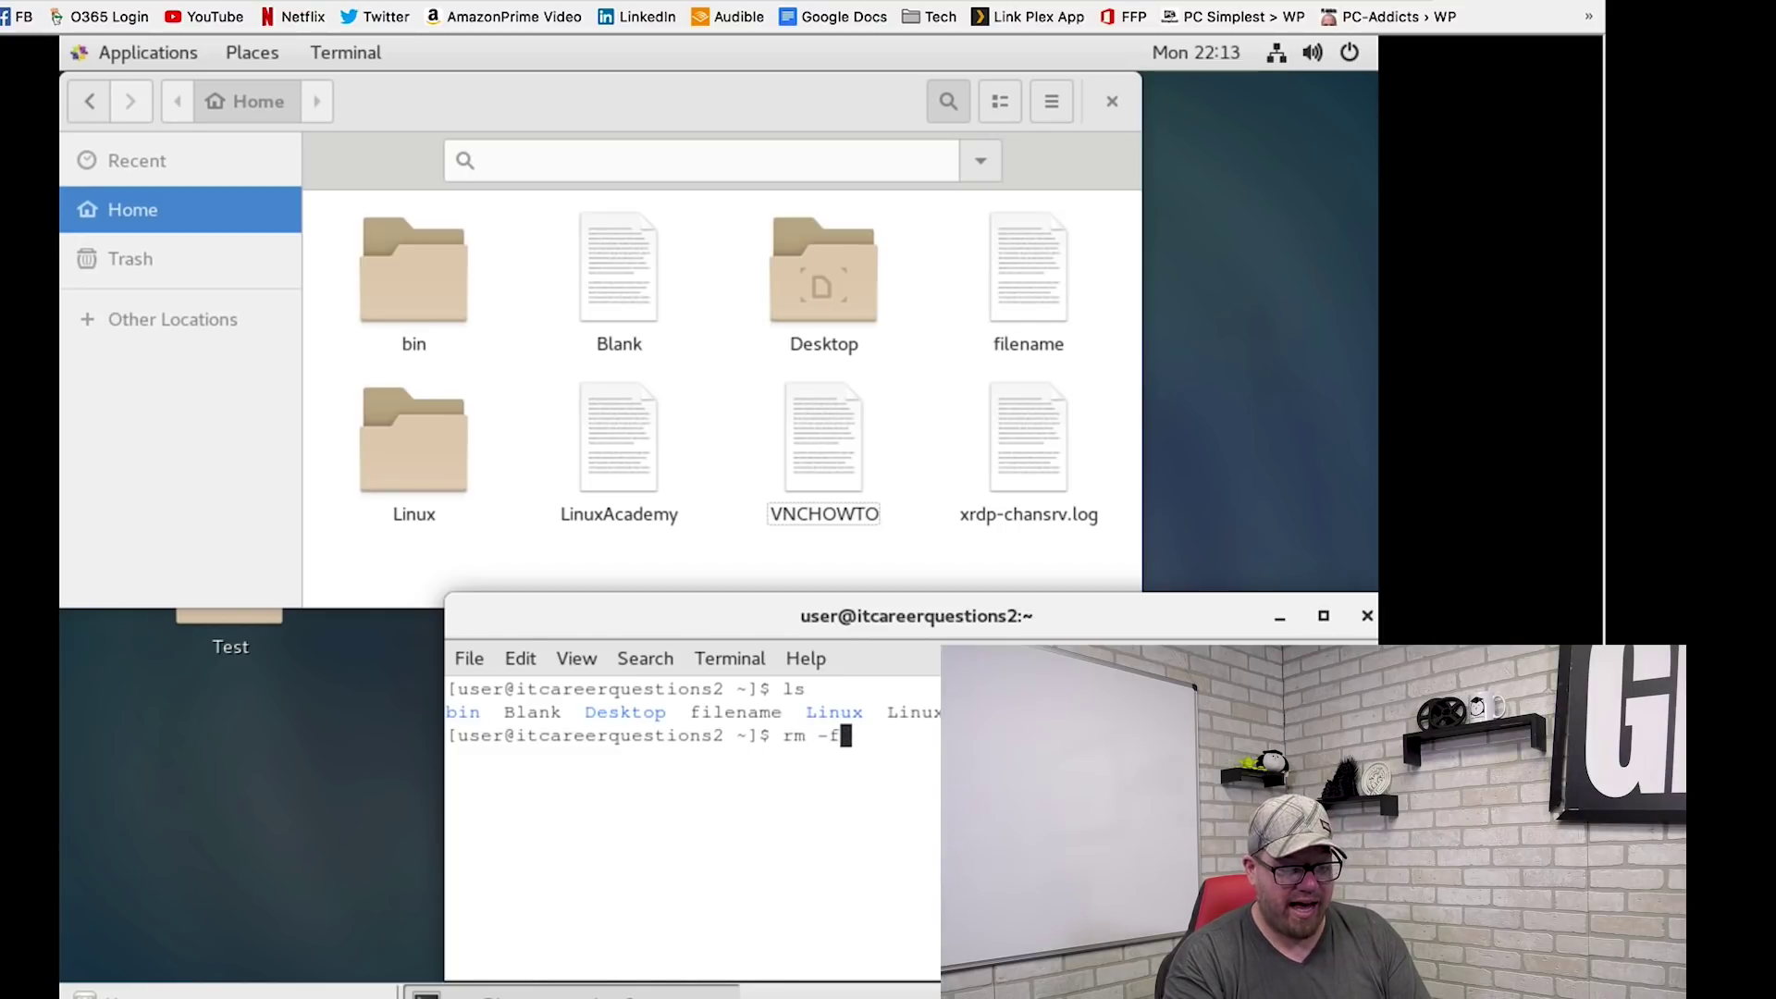
pyautogui.write(' LinuxAca')
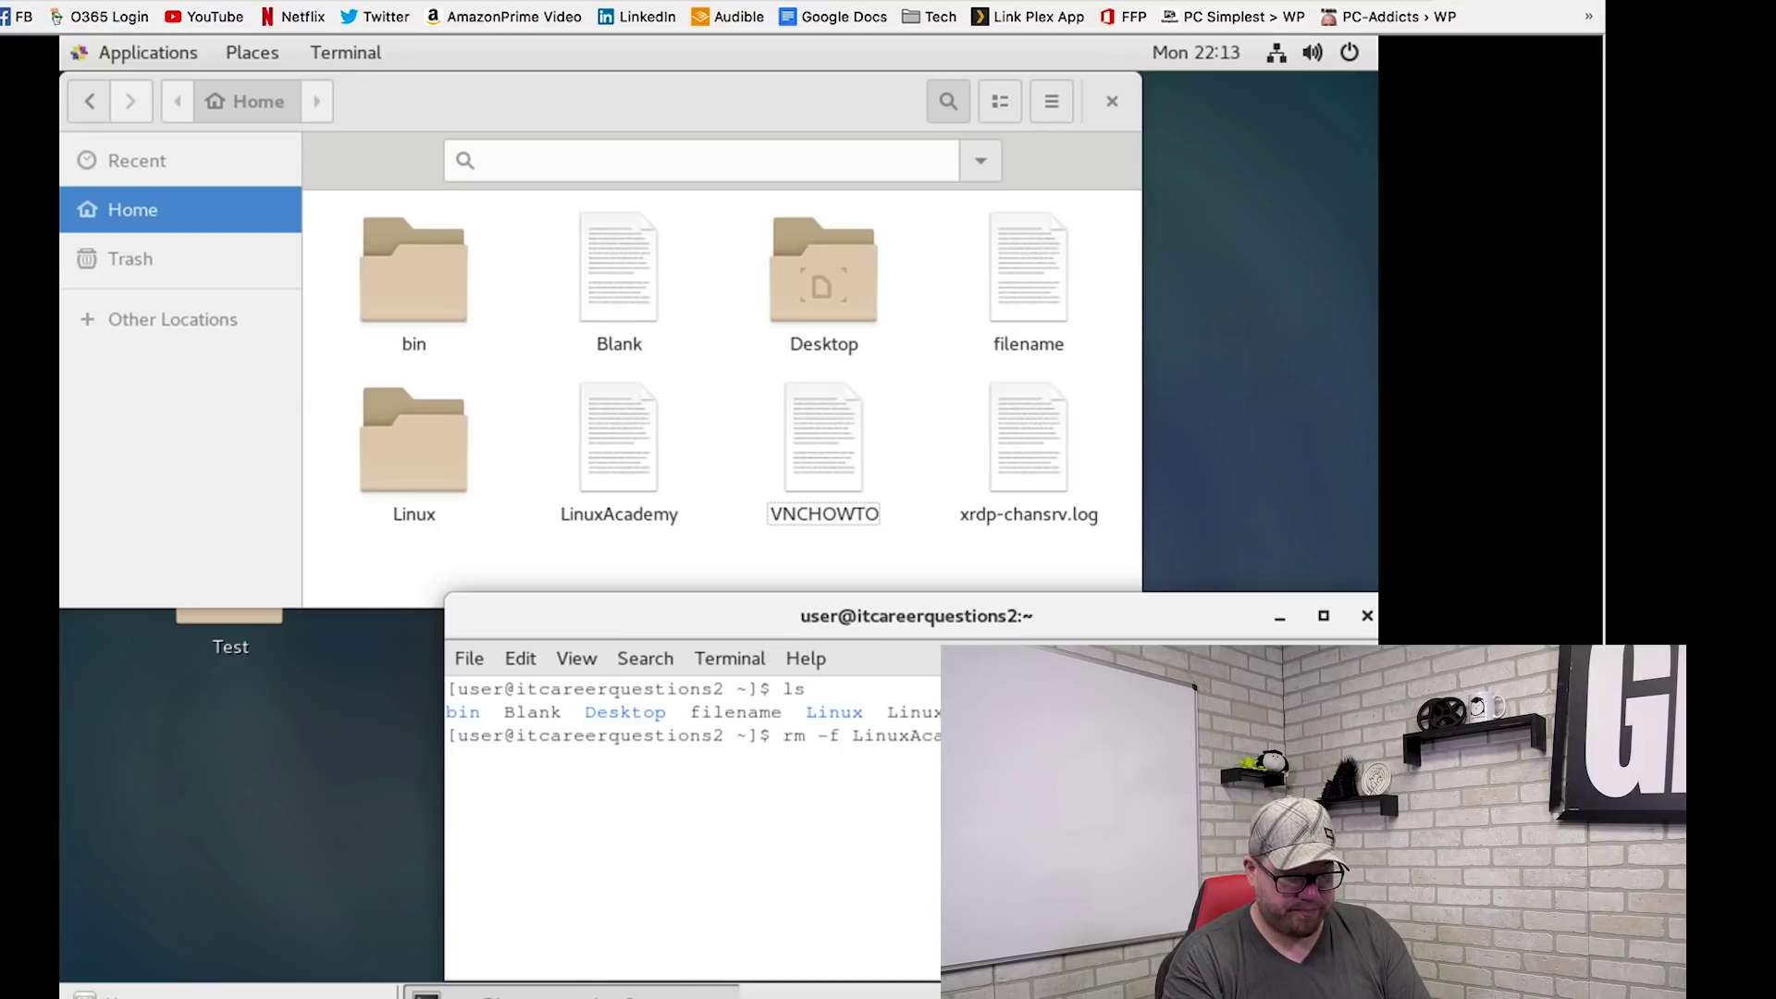
pyautogui.press('Return')
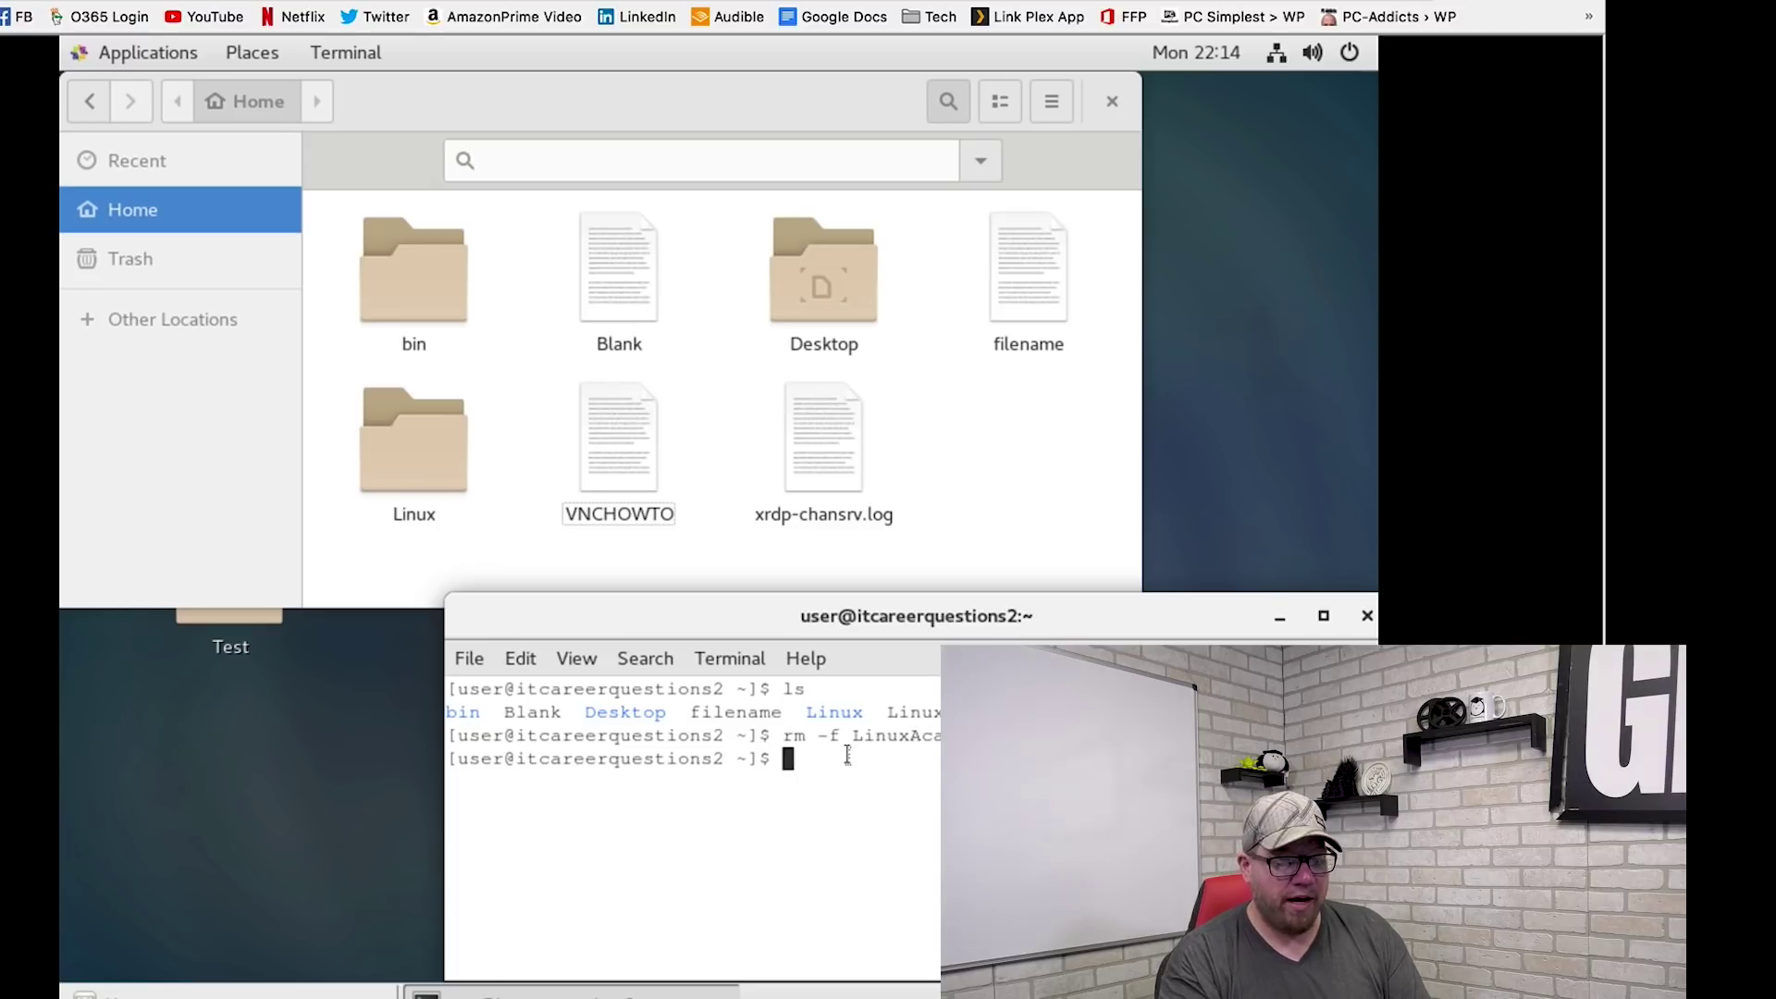
# Move filename into the Desktop directory with mv, and check the Desktop folder in the file manager before returning to Home
pyautogui.write('mv f')
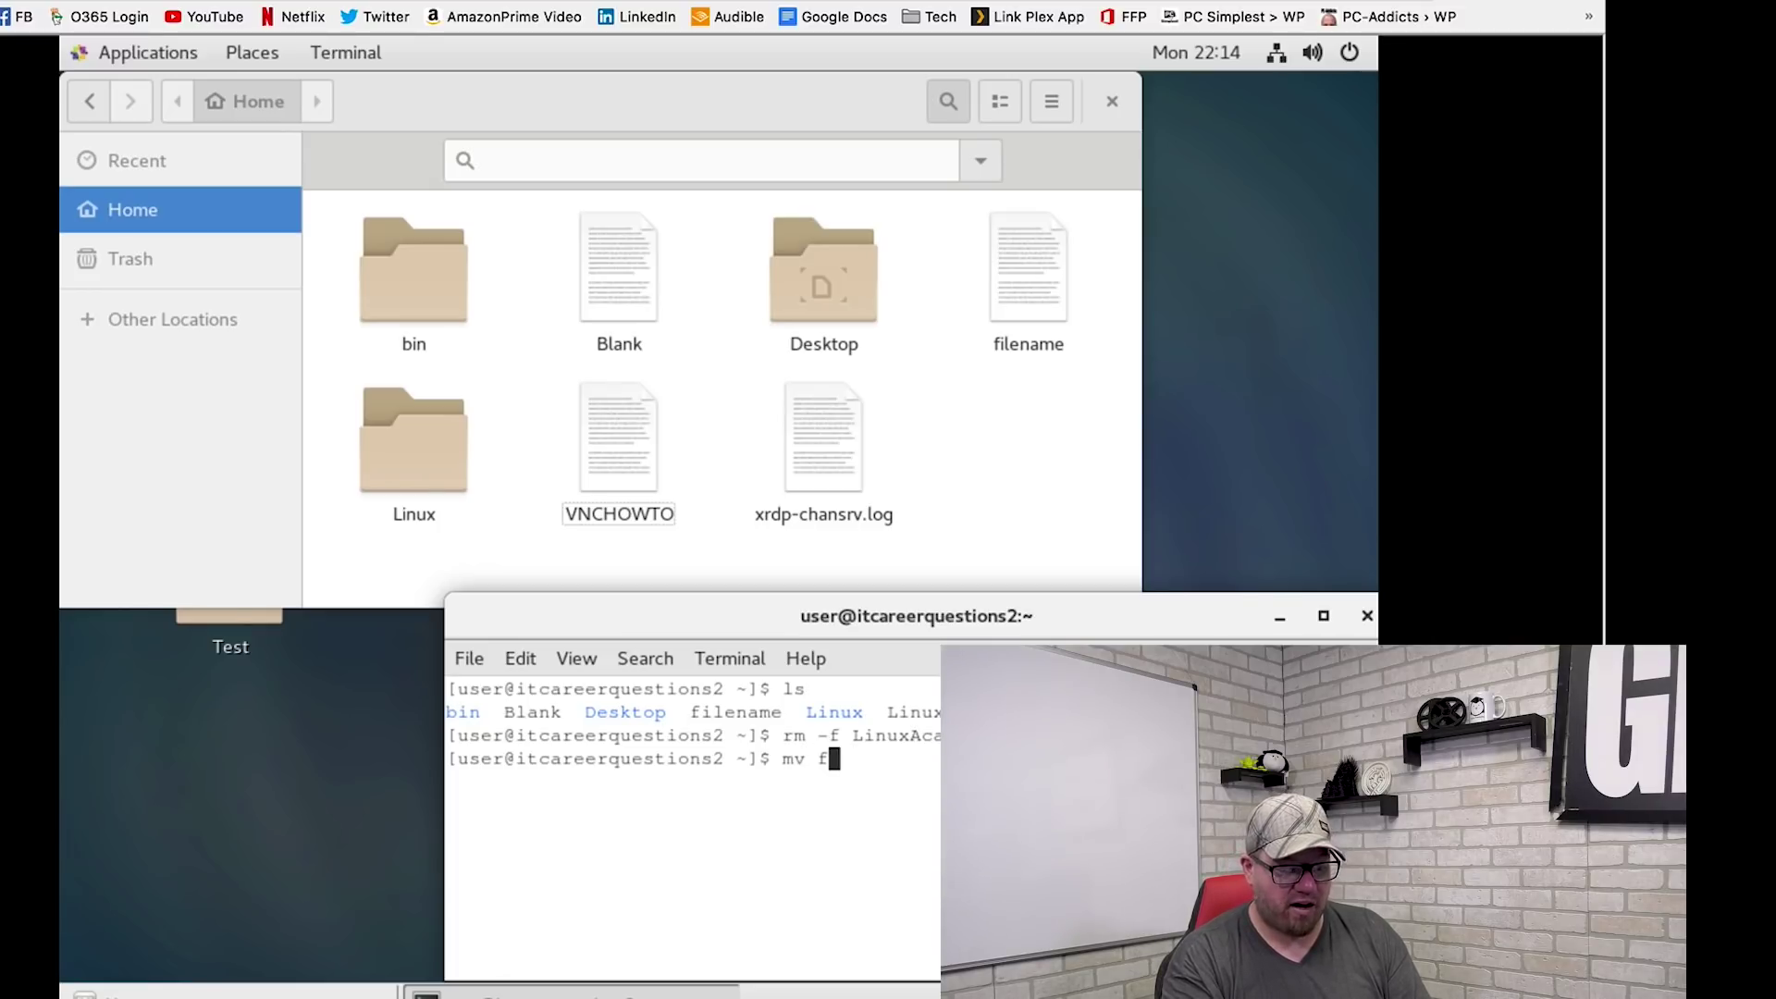
pyautogui.write('ilename ')
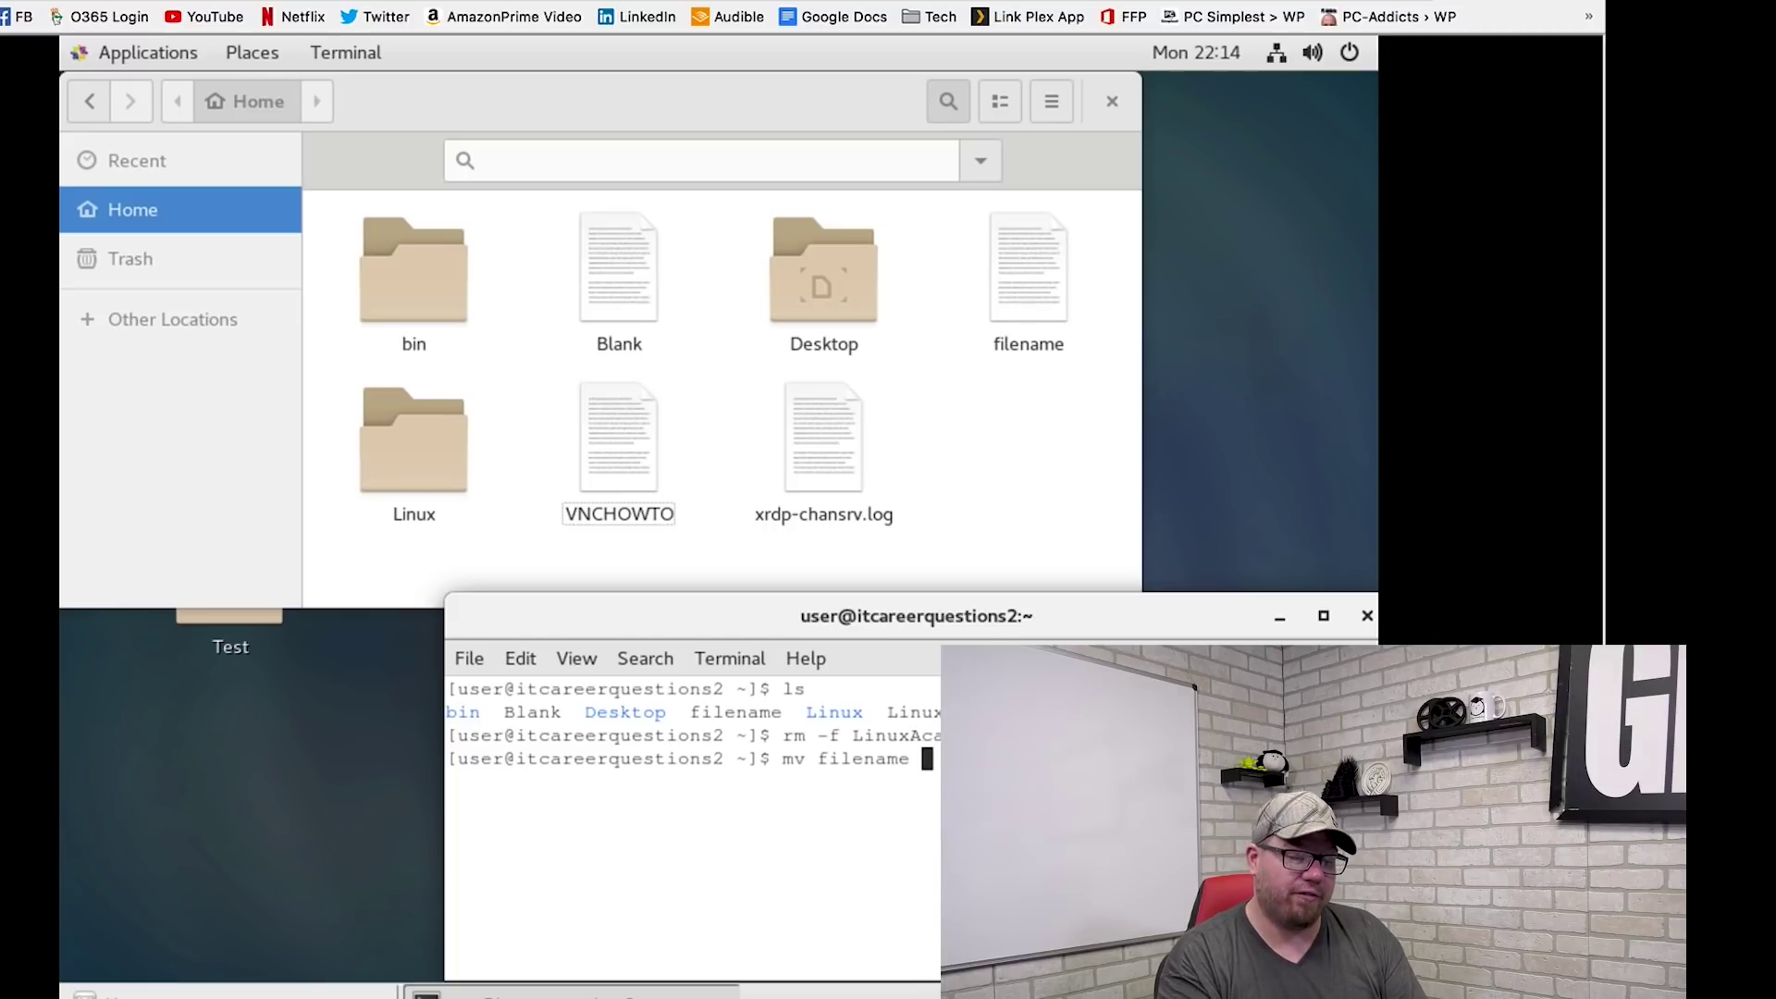
pyautogui.write('De')
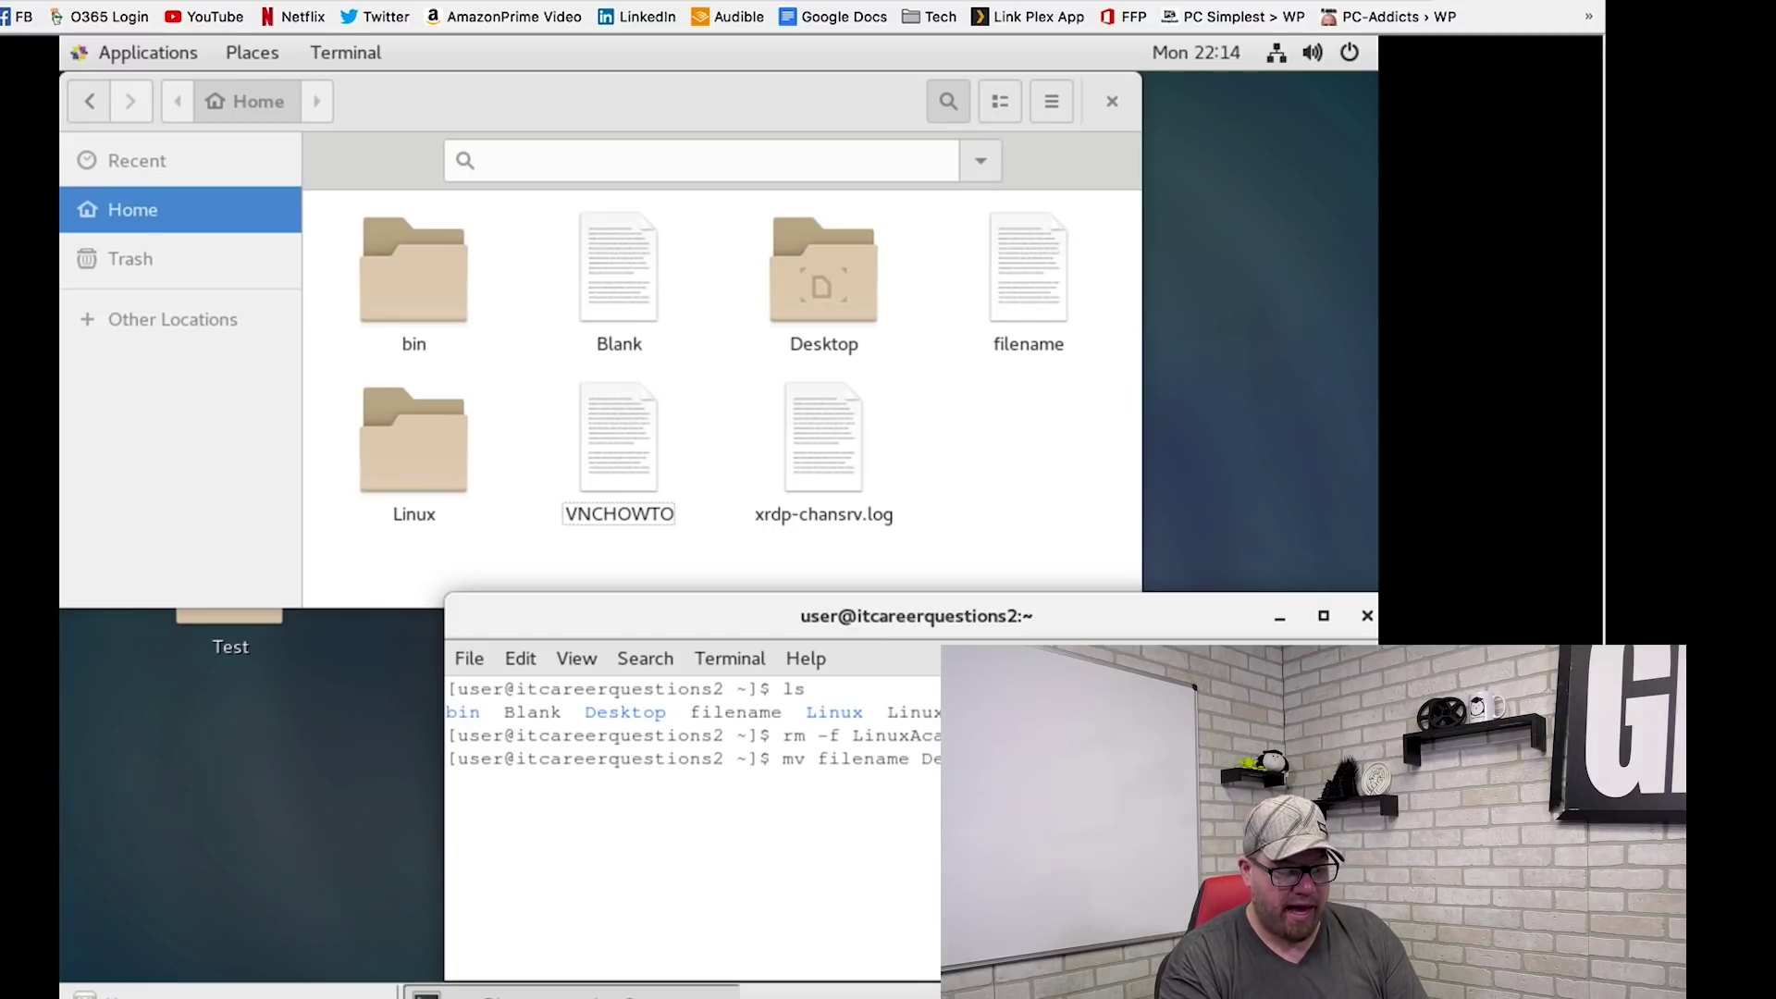
pyautogui.press('Return')
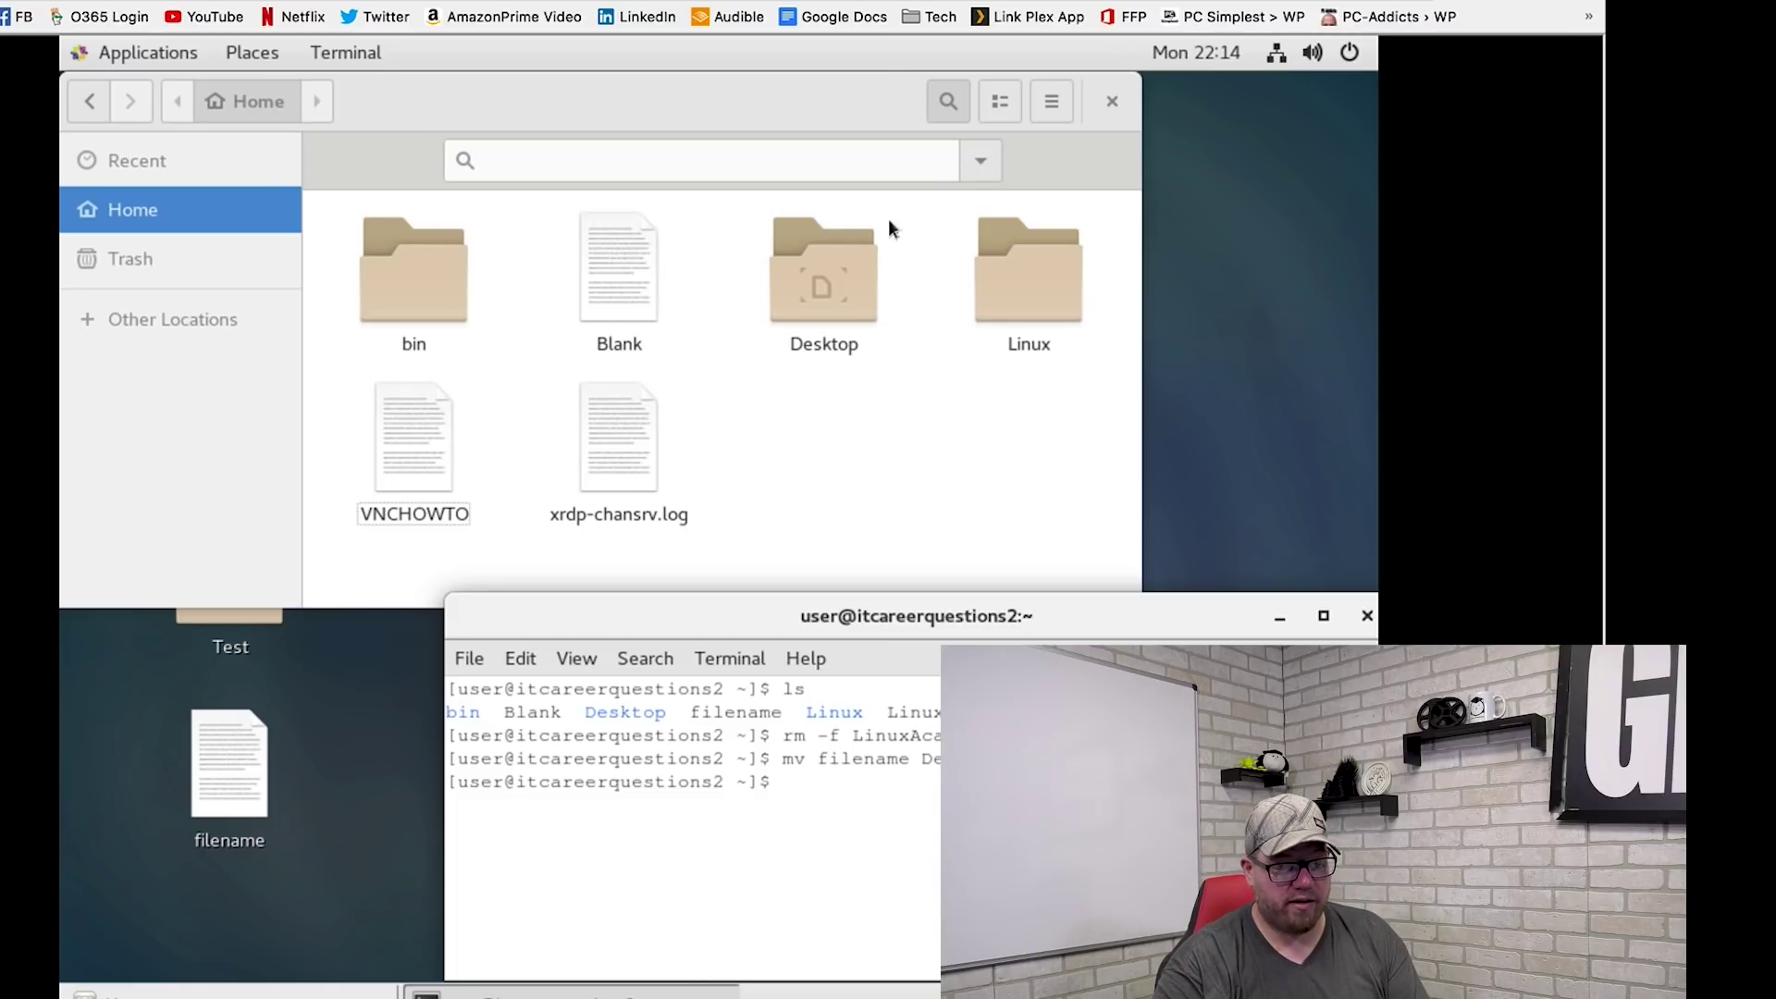
pyautogui.doubleClick(820, 276)
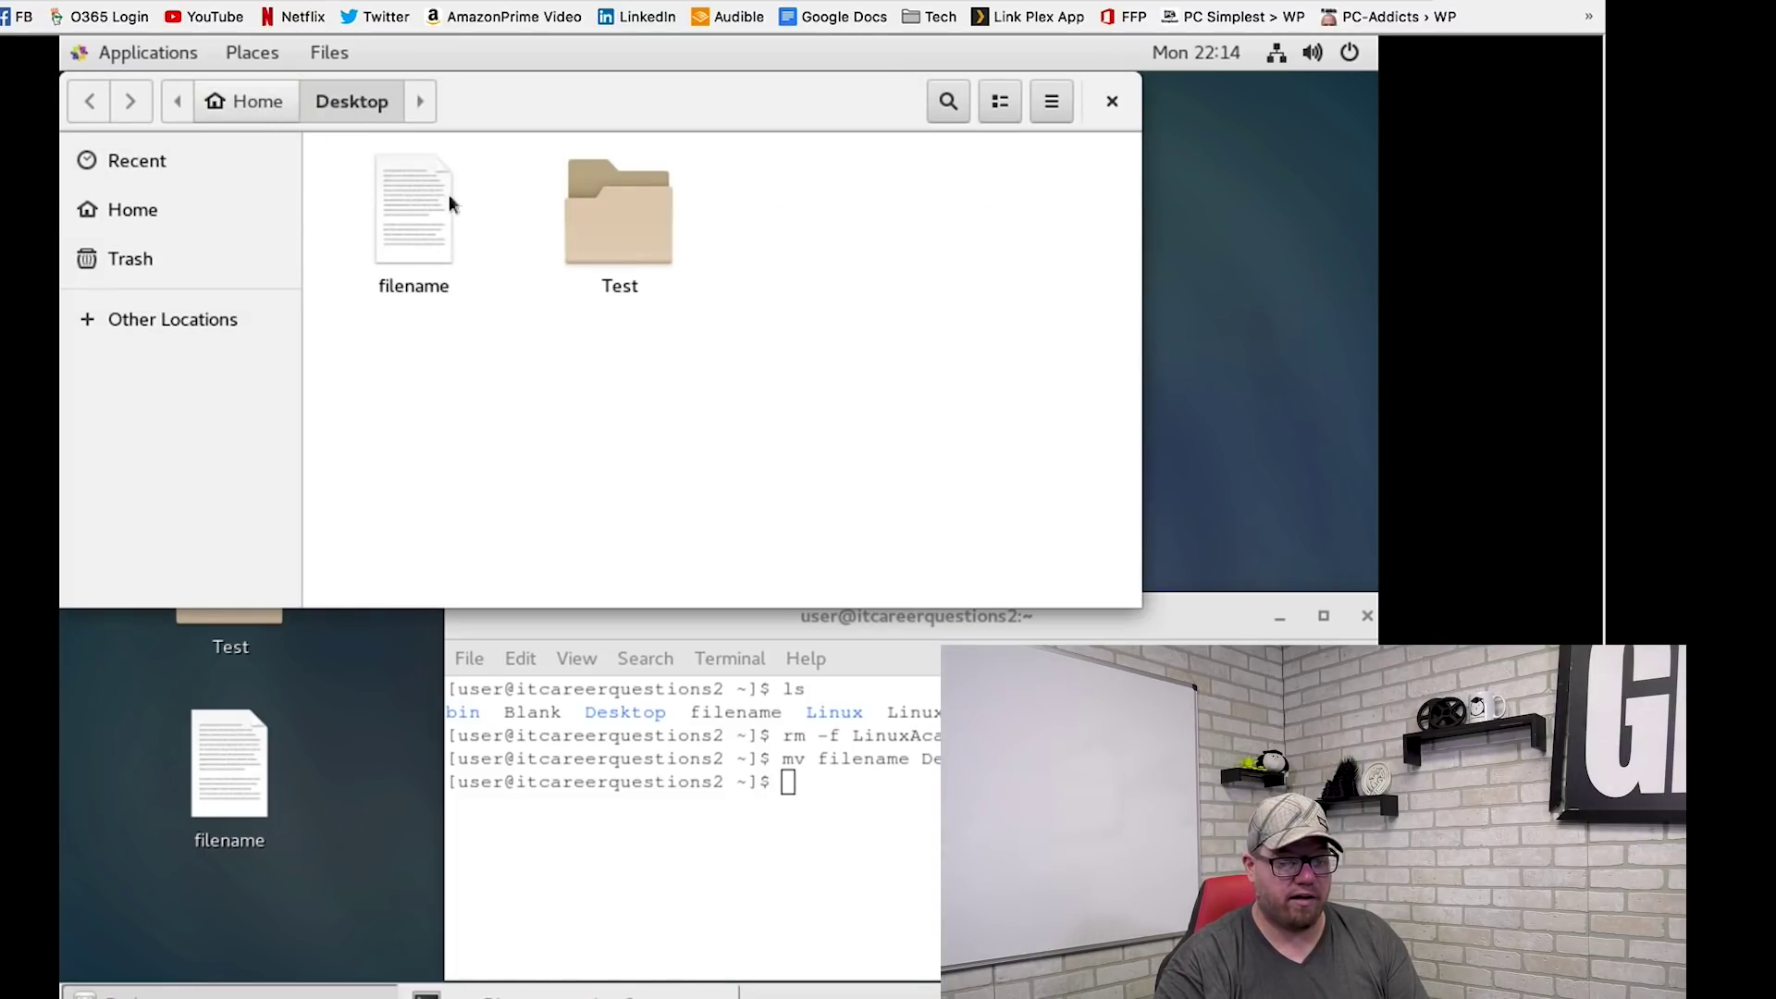
pyautogui.click(237, 113)
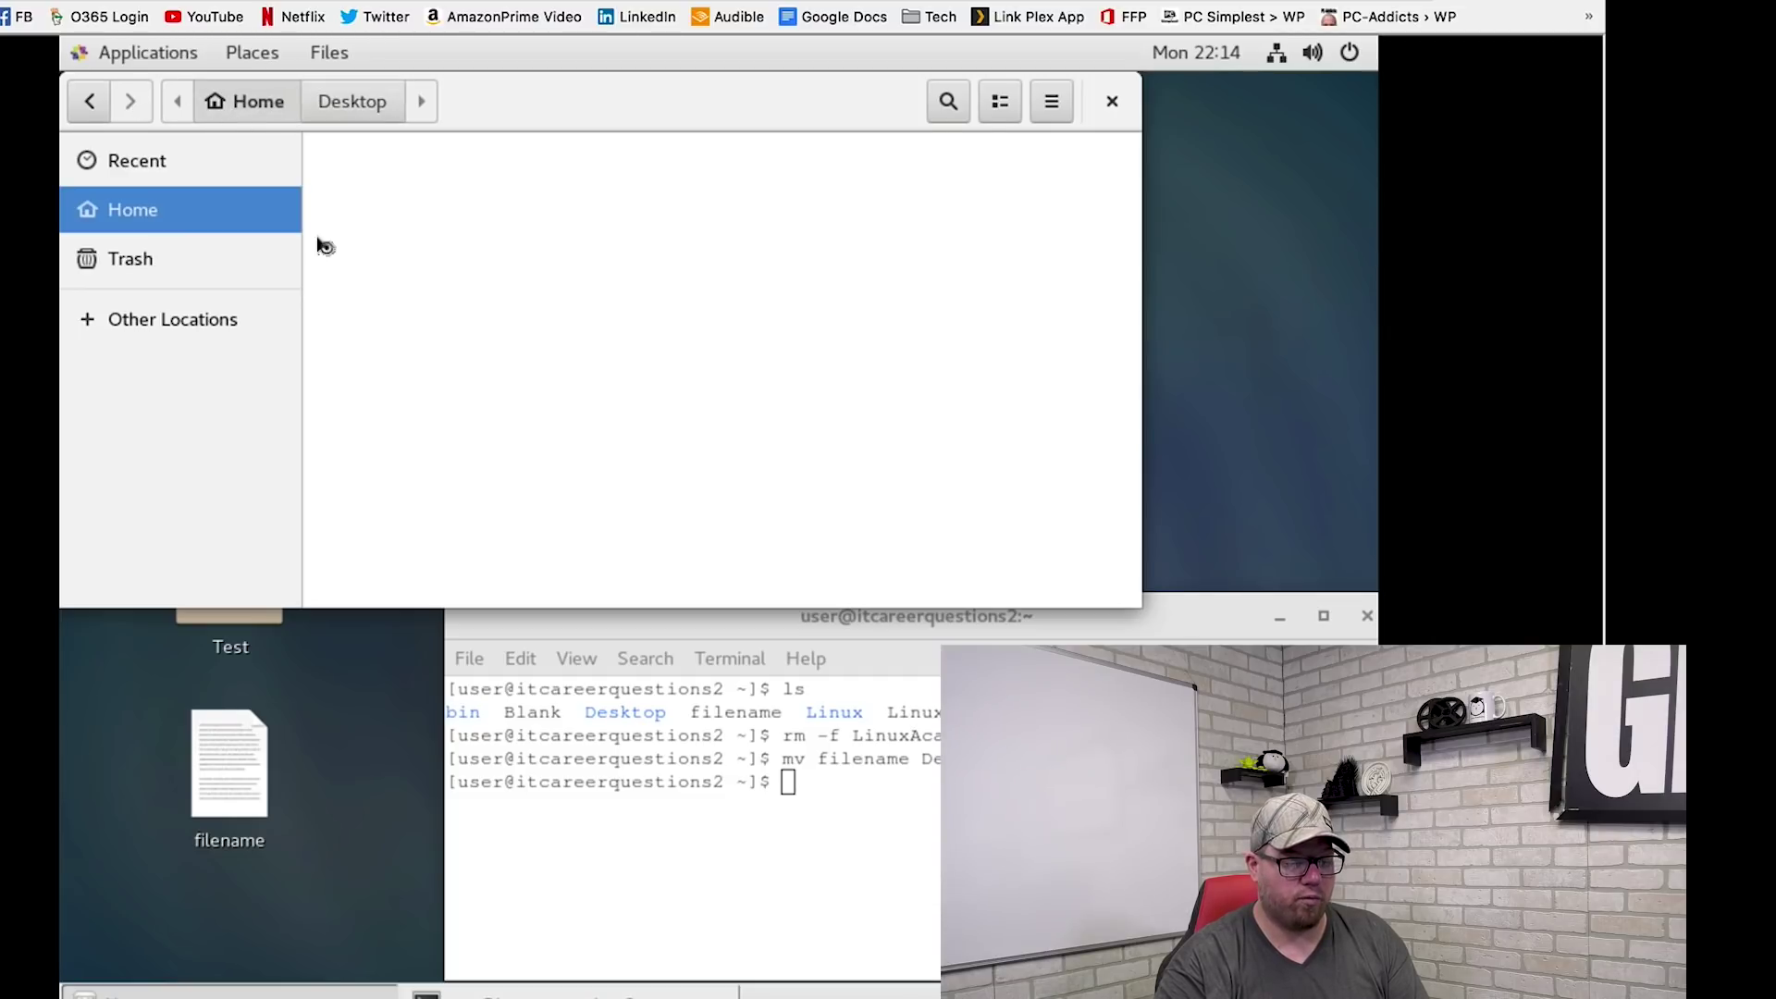
# List the home directory with ls, then change into Desktop with cd Desktop and list its contents
pyautogui.click(876, 805)
pyautogui.write('ls')
pyautogui.press('Return')
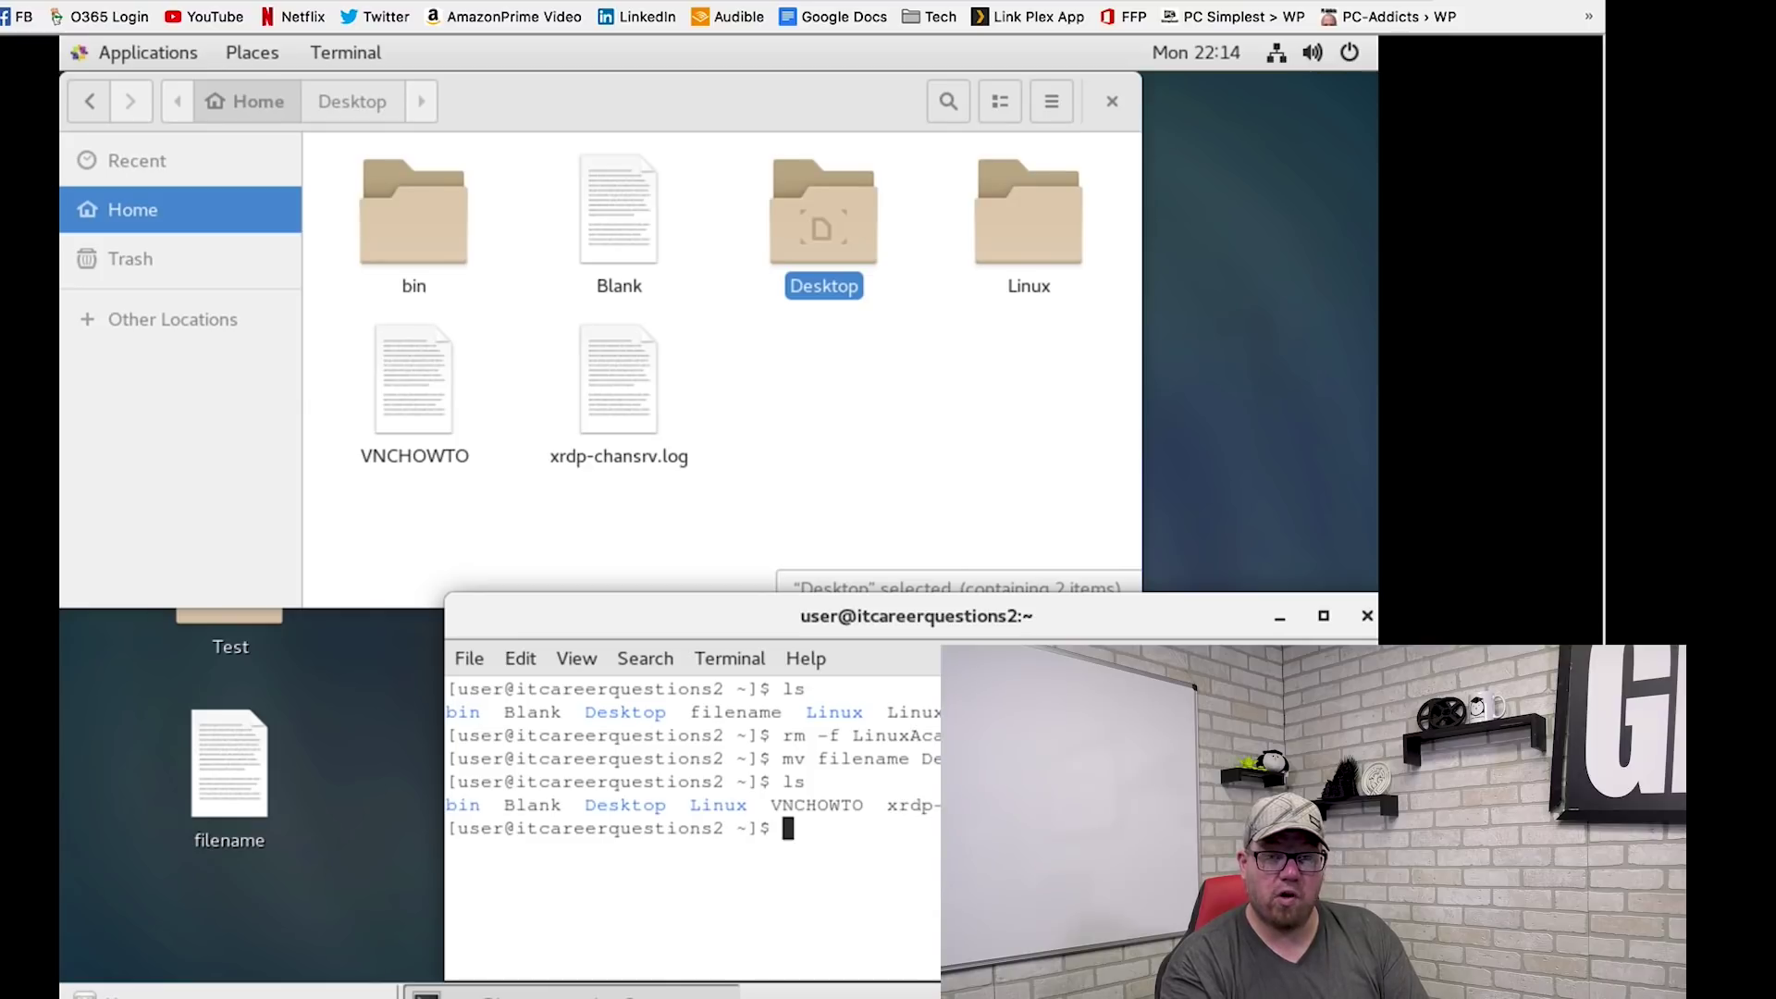
pyautogui.write('cd')
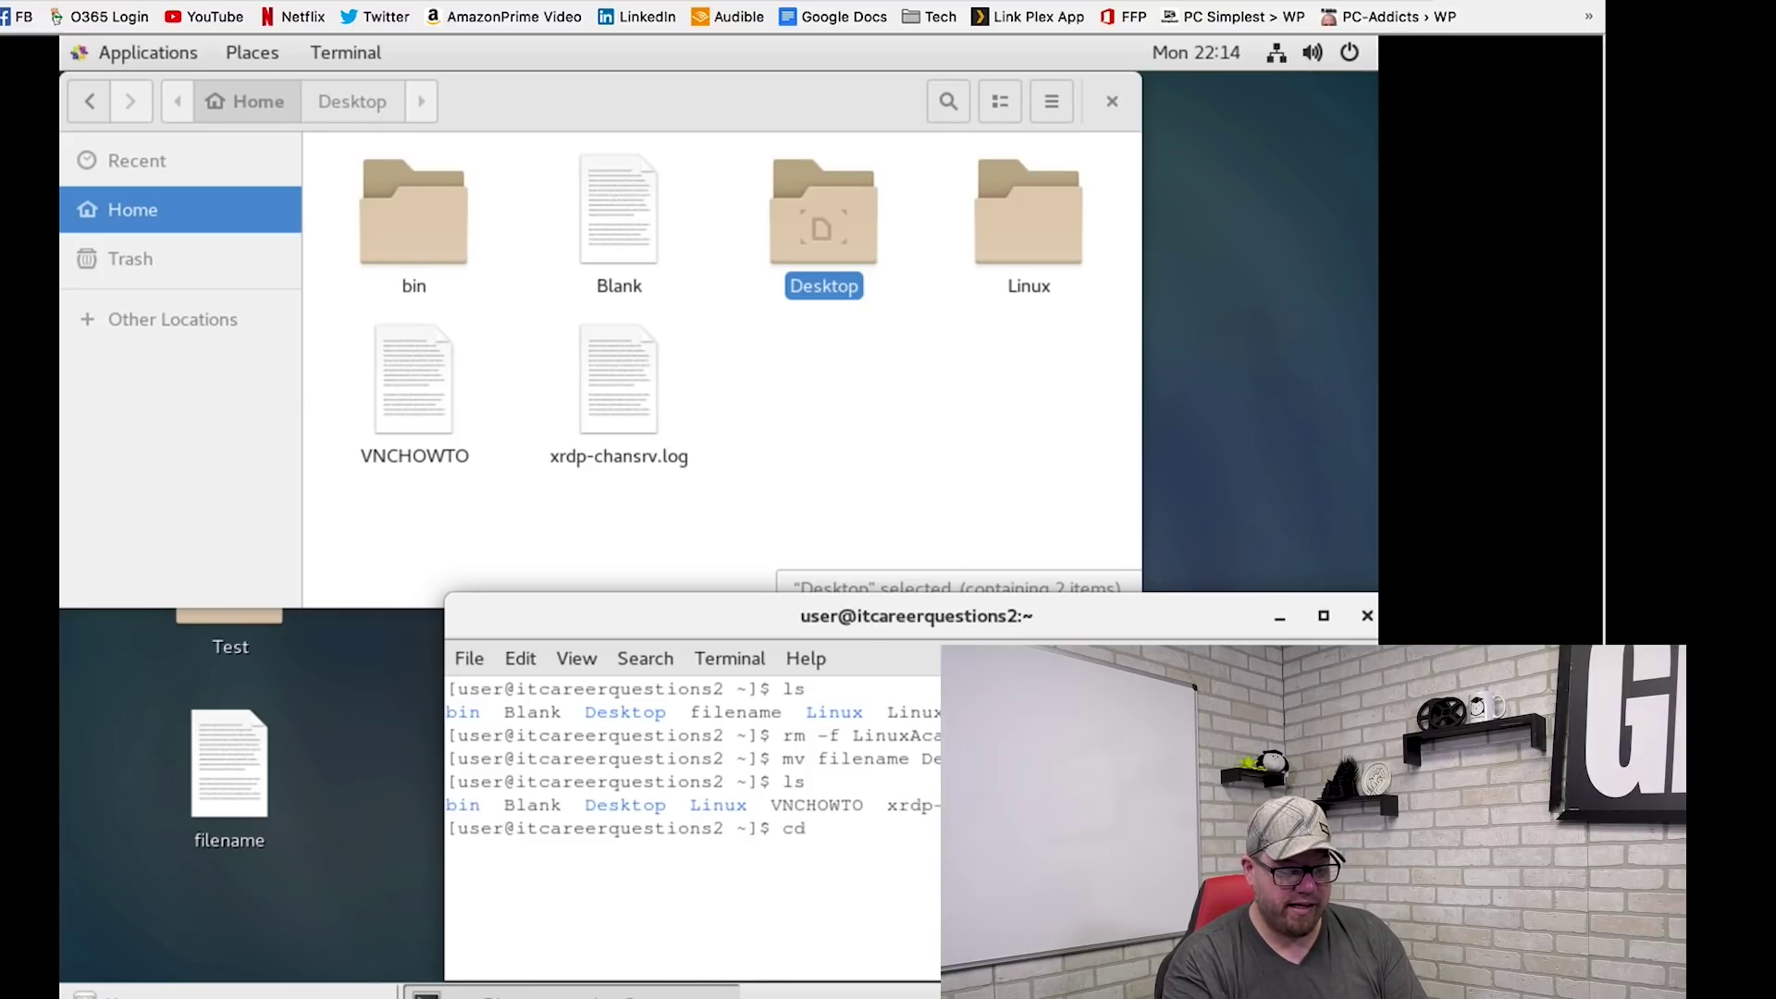
pyautogui.write(' Desktop')
pyautogui.press('Return')
pyautogui.write('ls')
pyautogui.press('Return')
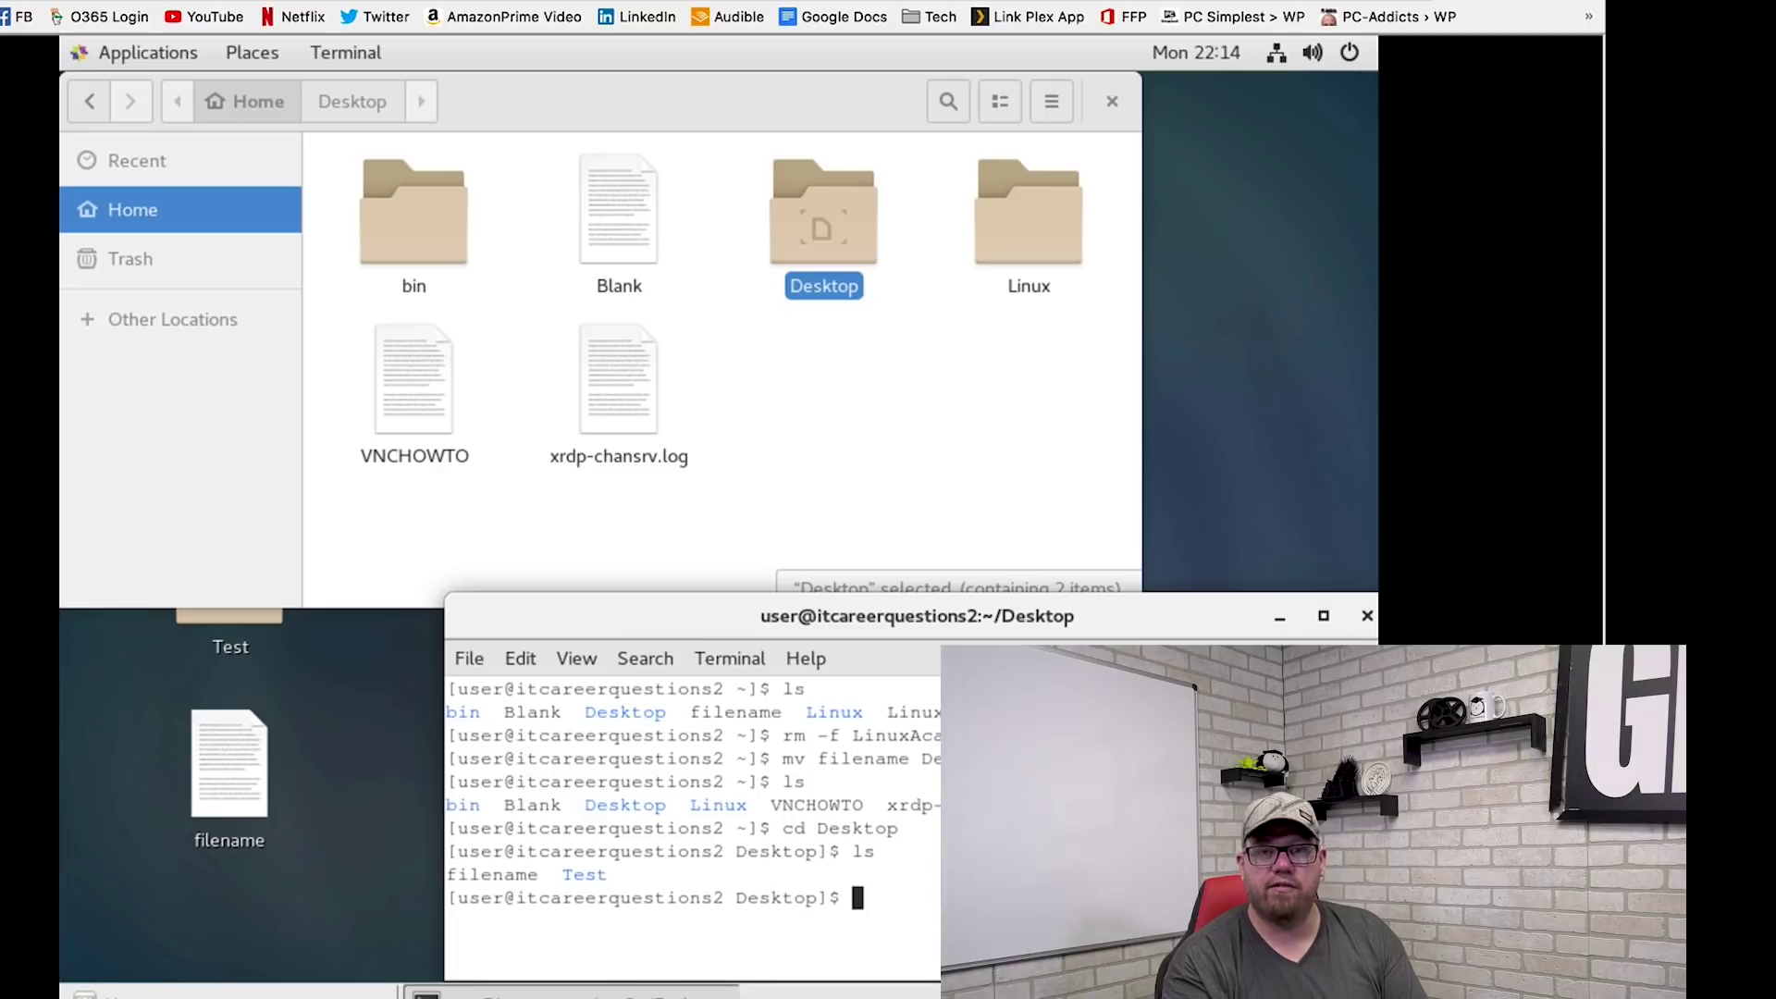